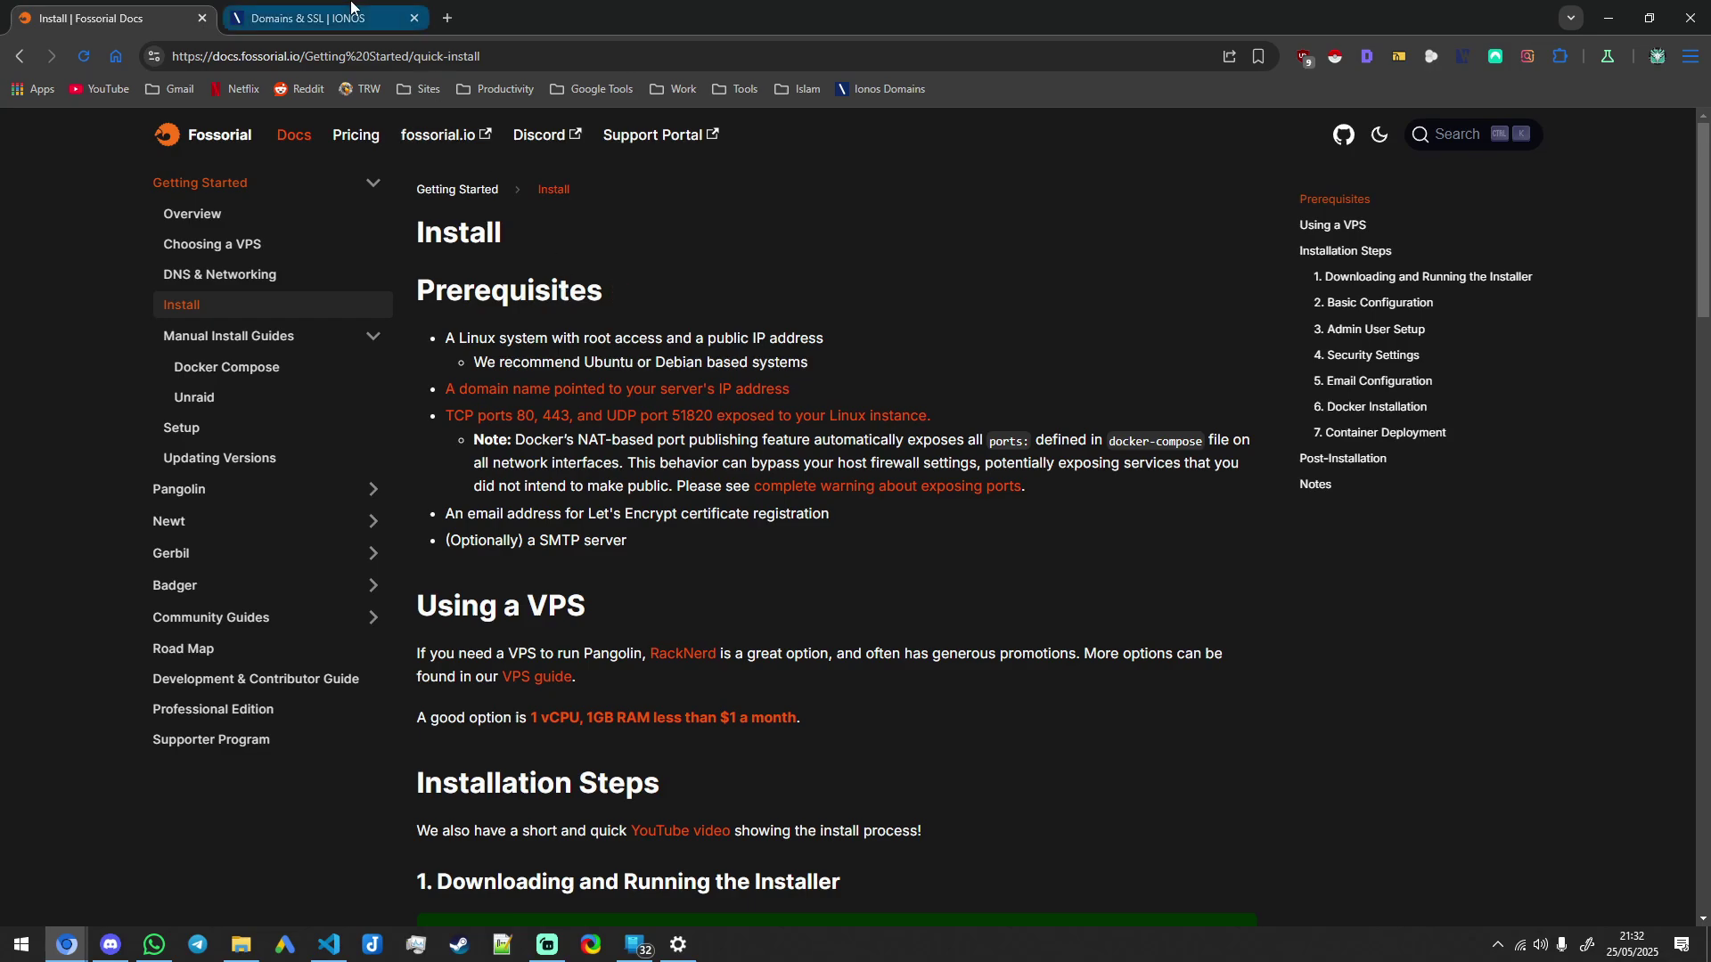
Step: Switch from the Fossorial install prerequisites to the IONOS Domains & SSL tab for ahzb.co.uk
mouse_move(350, 7)
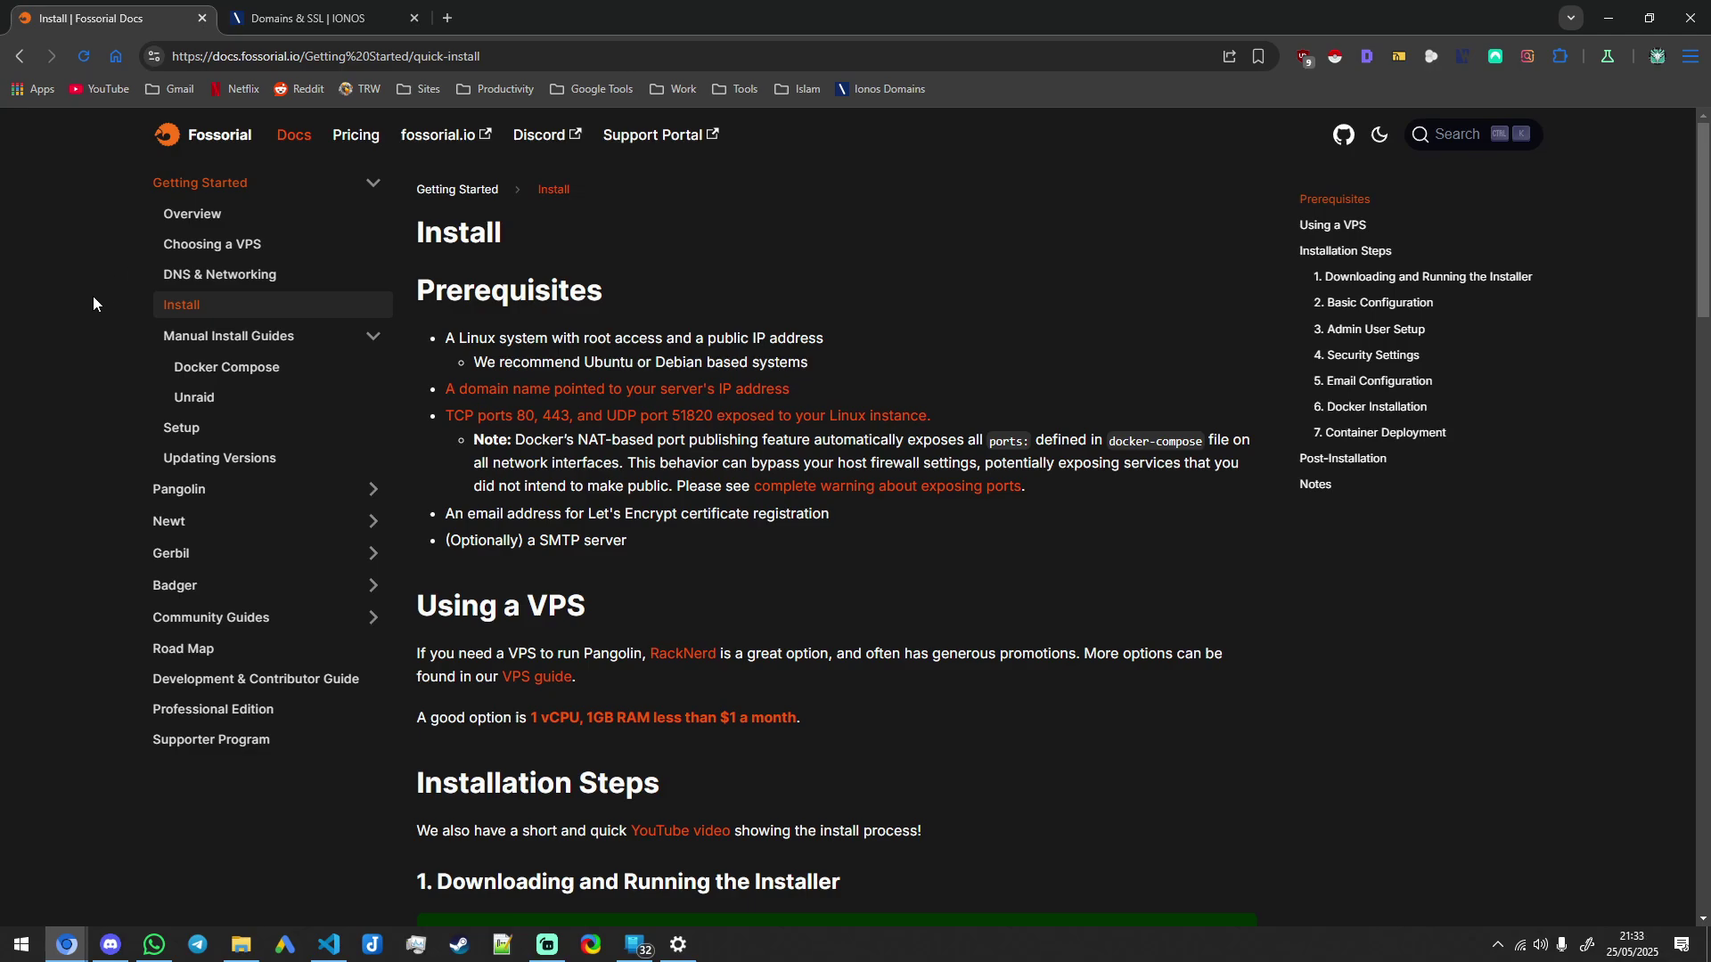
key("ctrl+Tab")
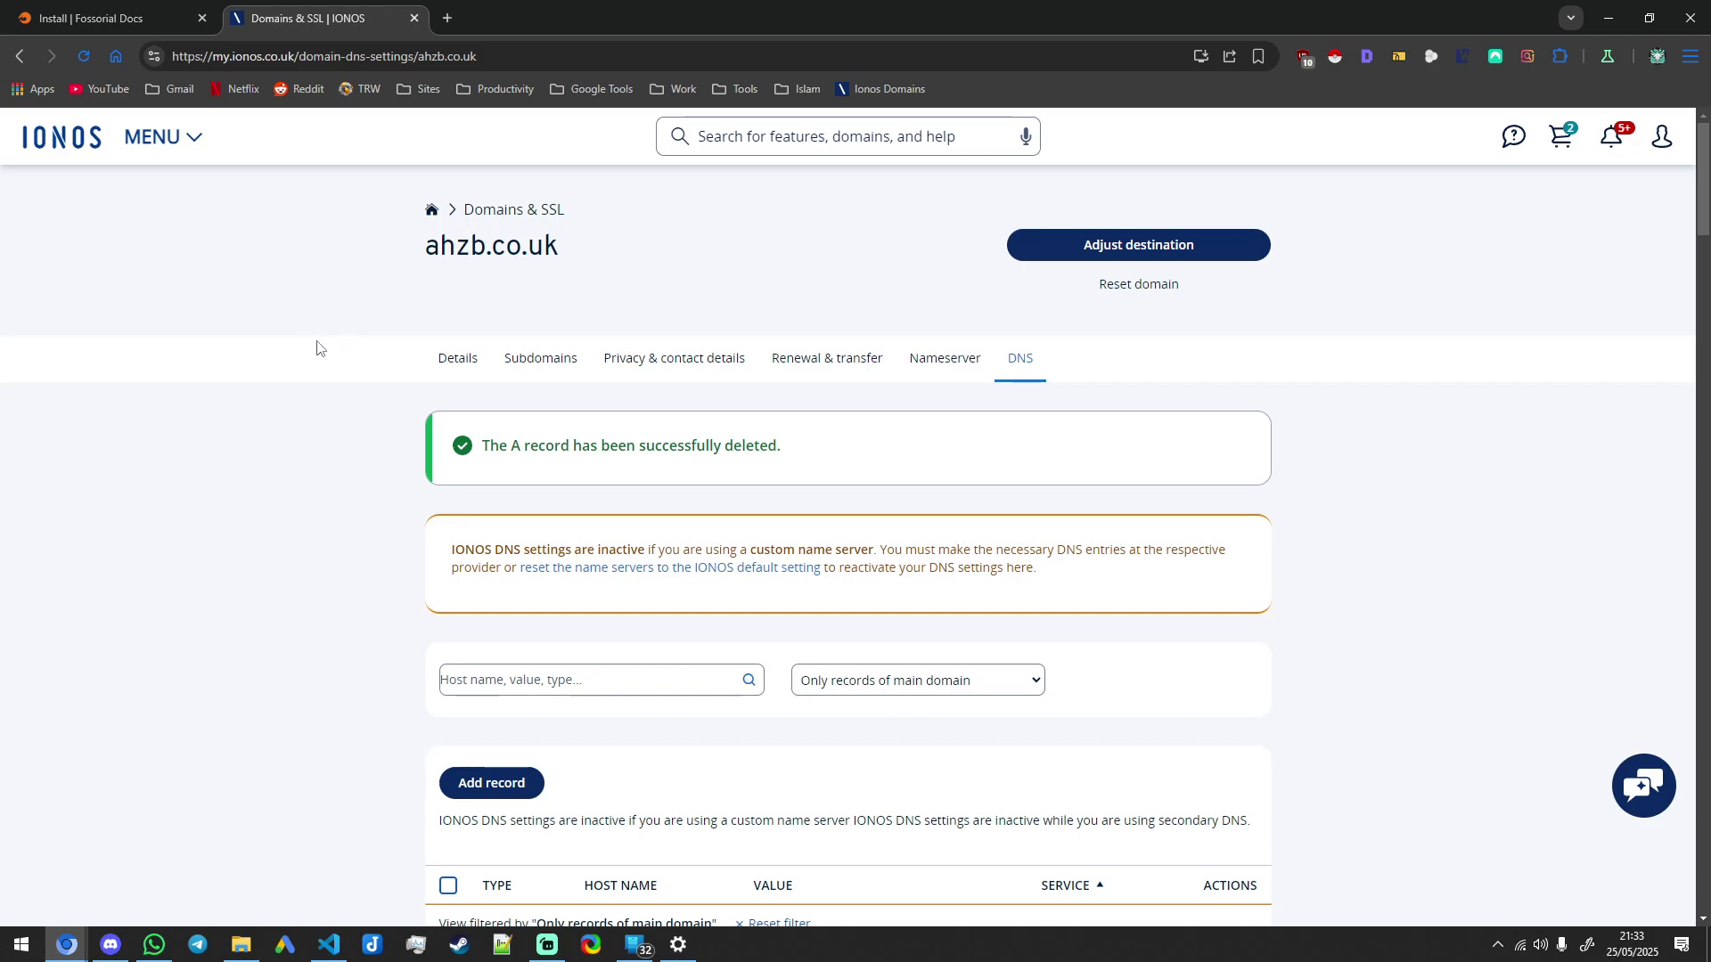
Step: Scroll to ahzb.co.uk's IONOS DNS records table and start adding a new DNS record
scroll(320, 352, "down", 4)
scroll(624, 463, "down", 3)
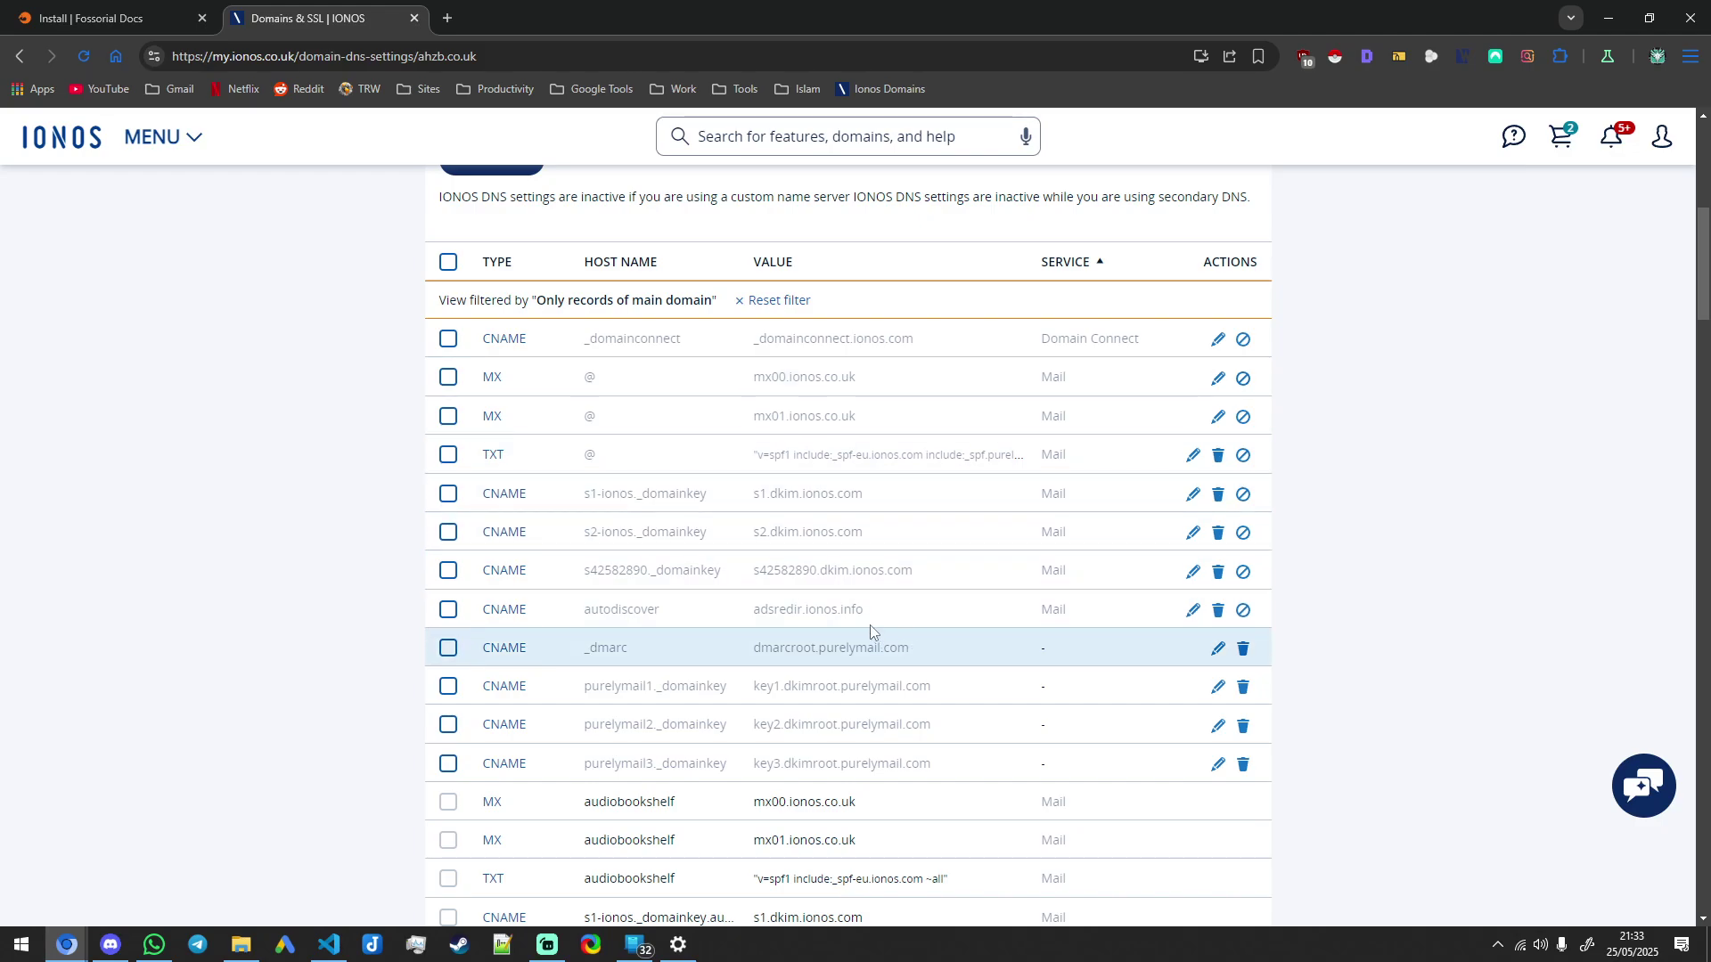
scroll(739, 703, "up", 3)
scroll(764, 722, "down", 2)
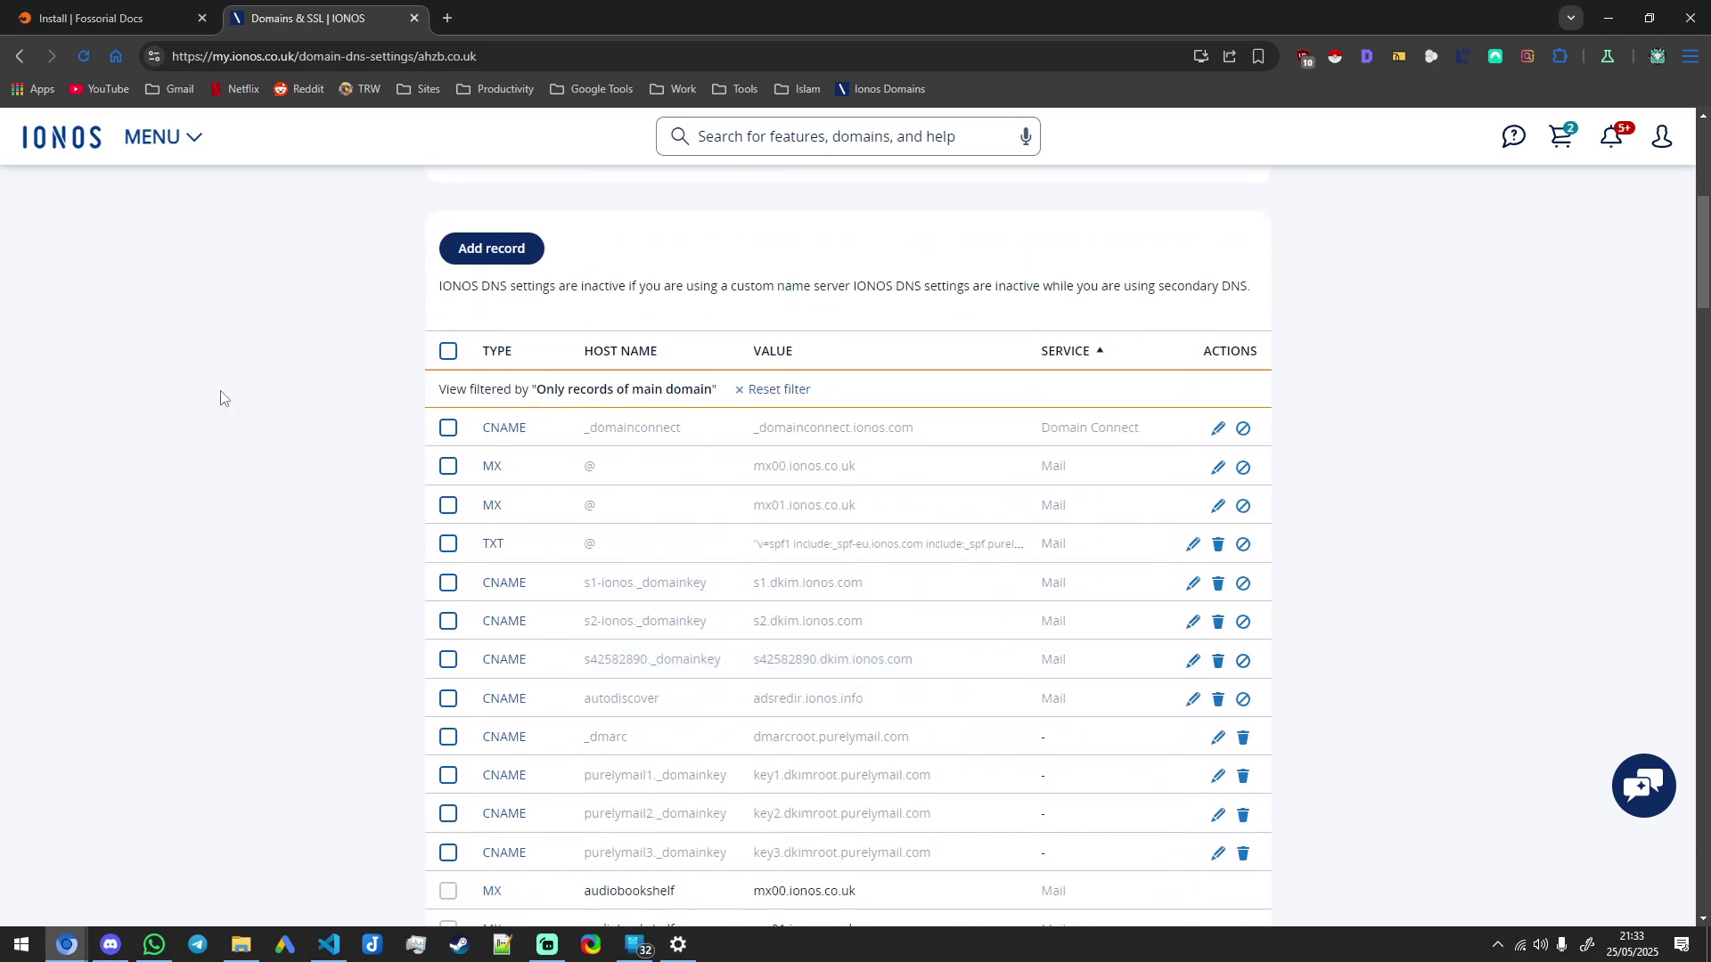
scroll(514, 276, "up", 2)
left_click(491, 431)
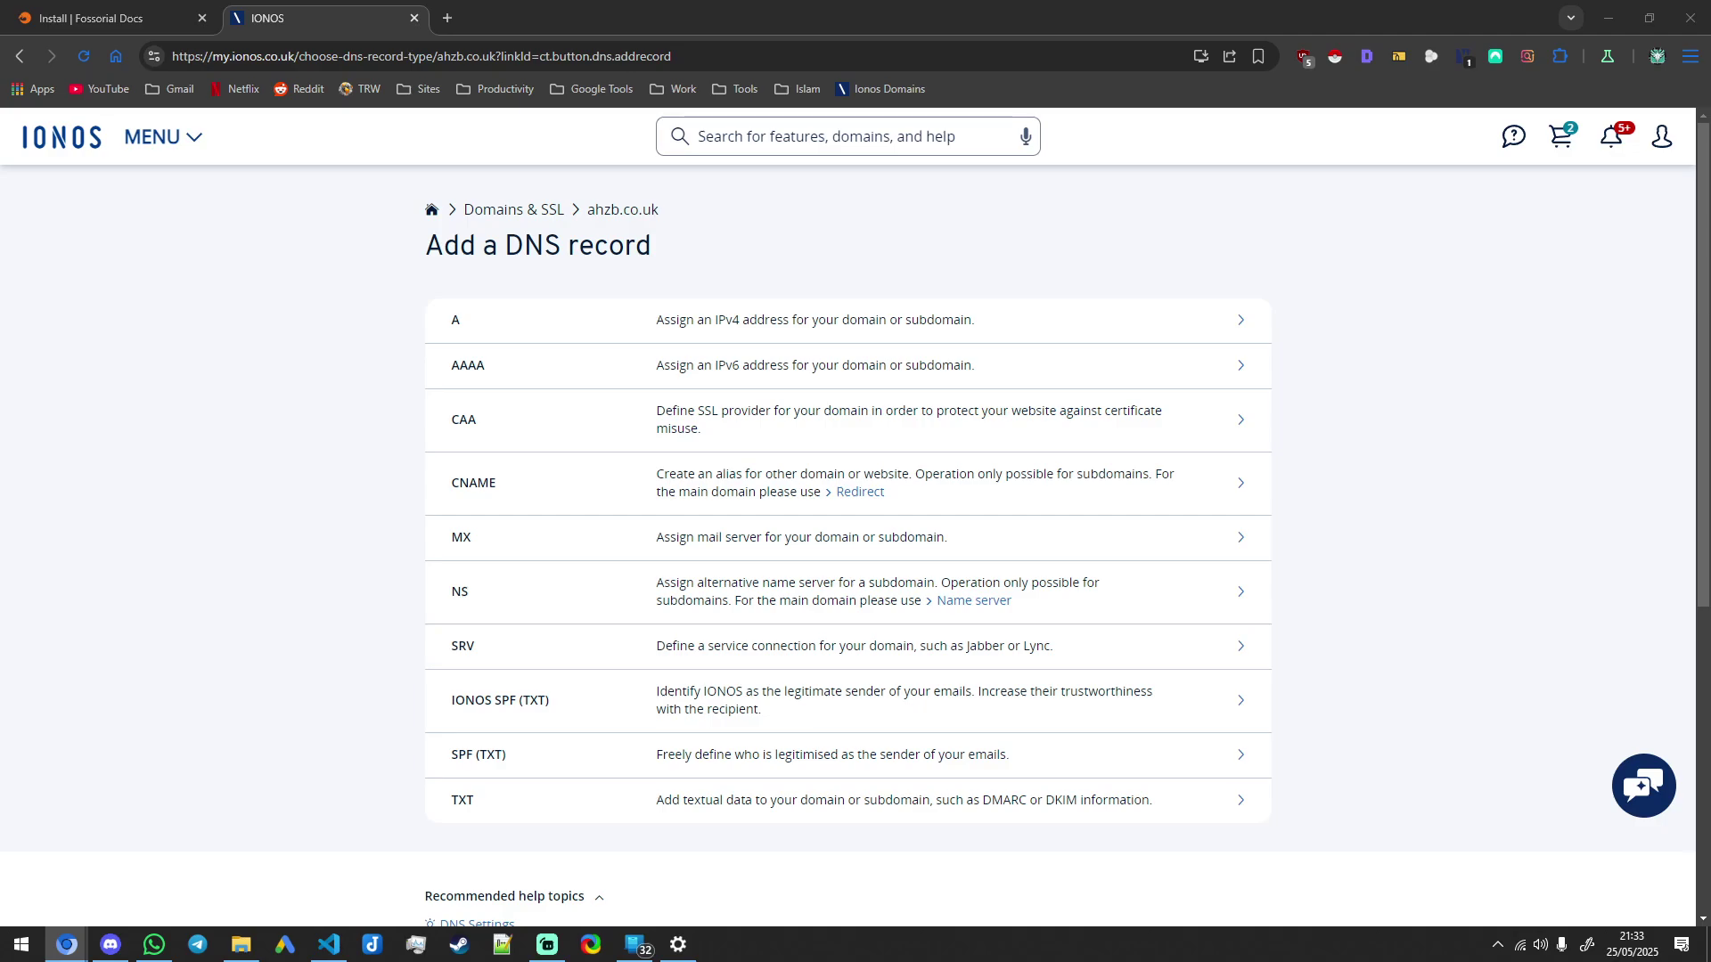
left_click(266, 367)
Step: Open Cloudflare's DNS records for ahzb.co.uk and select the A record IP 188.245.248.147
left_click(114, 359)
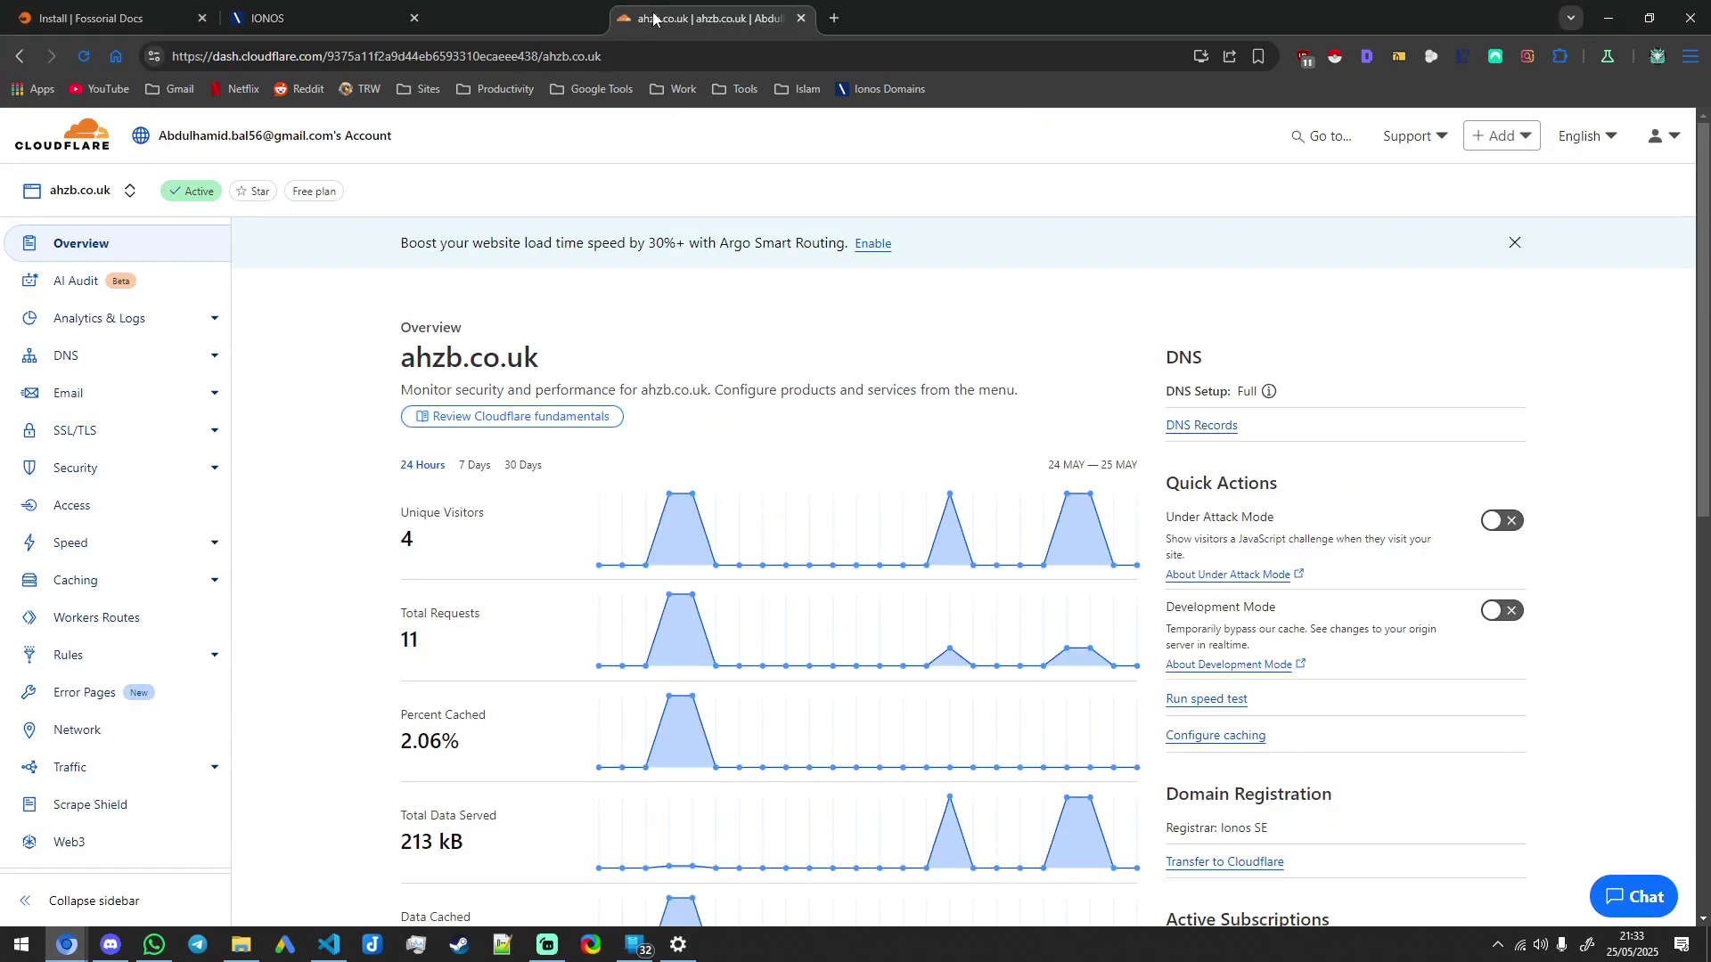
left_click(114, 357)
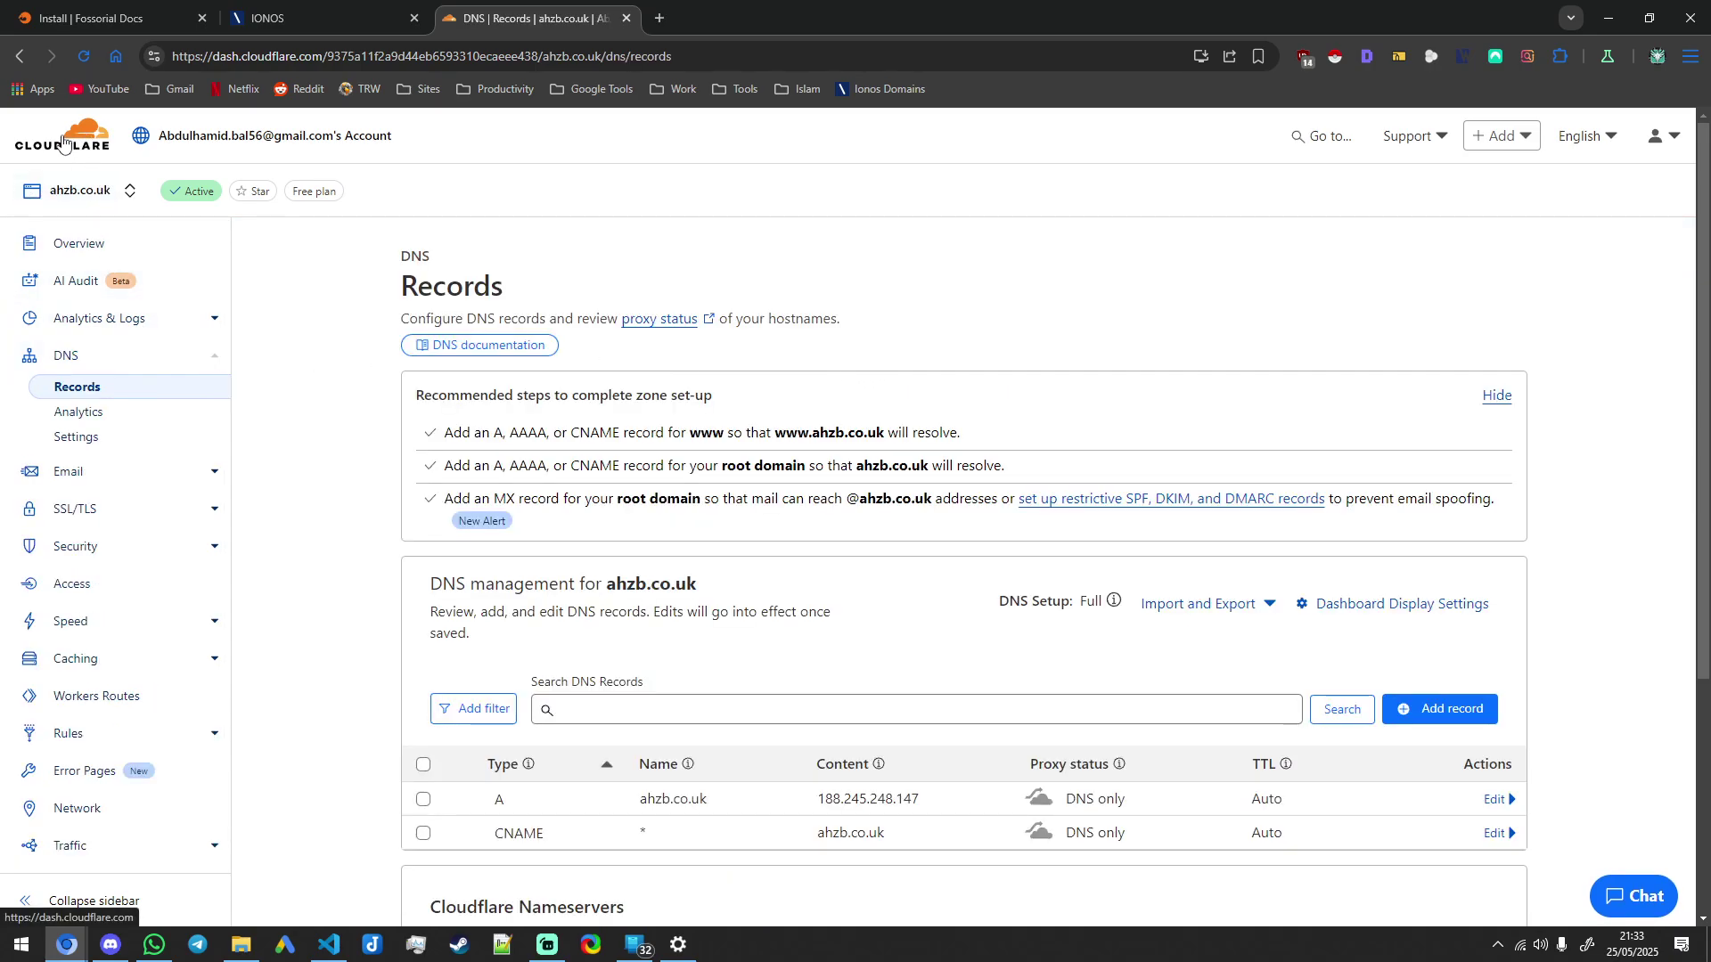
scroll(821, 580, "down", 3)
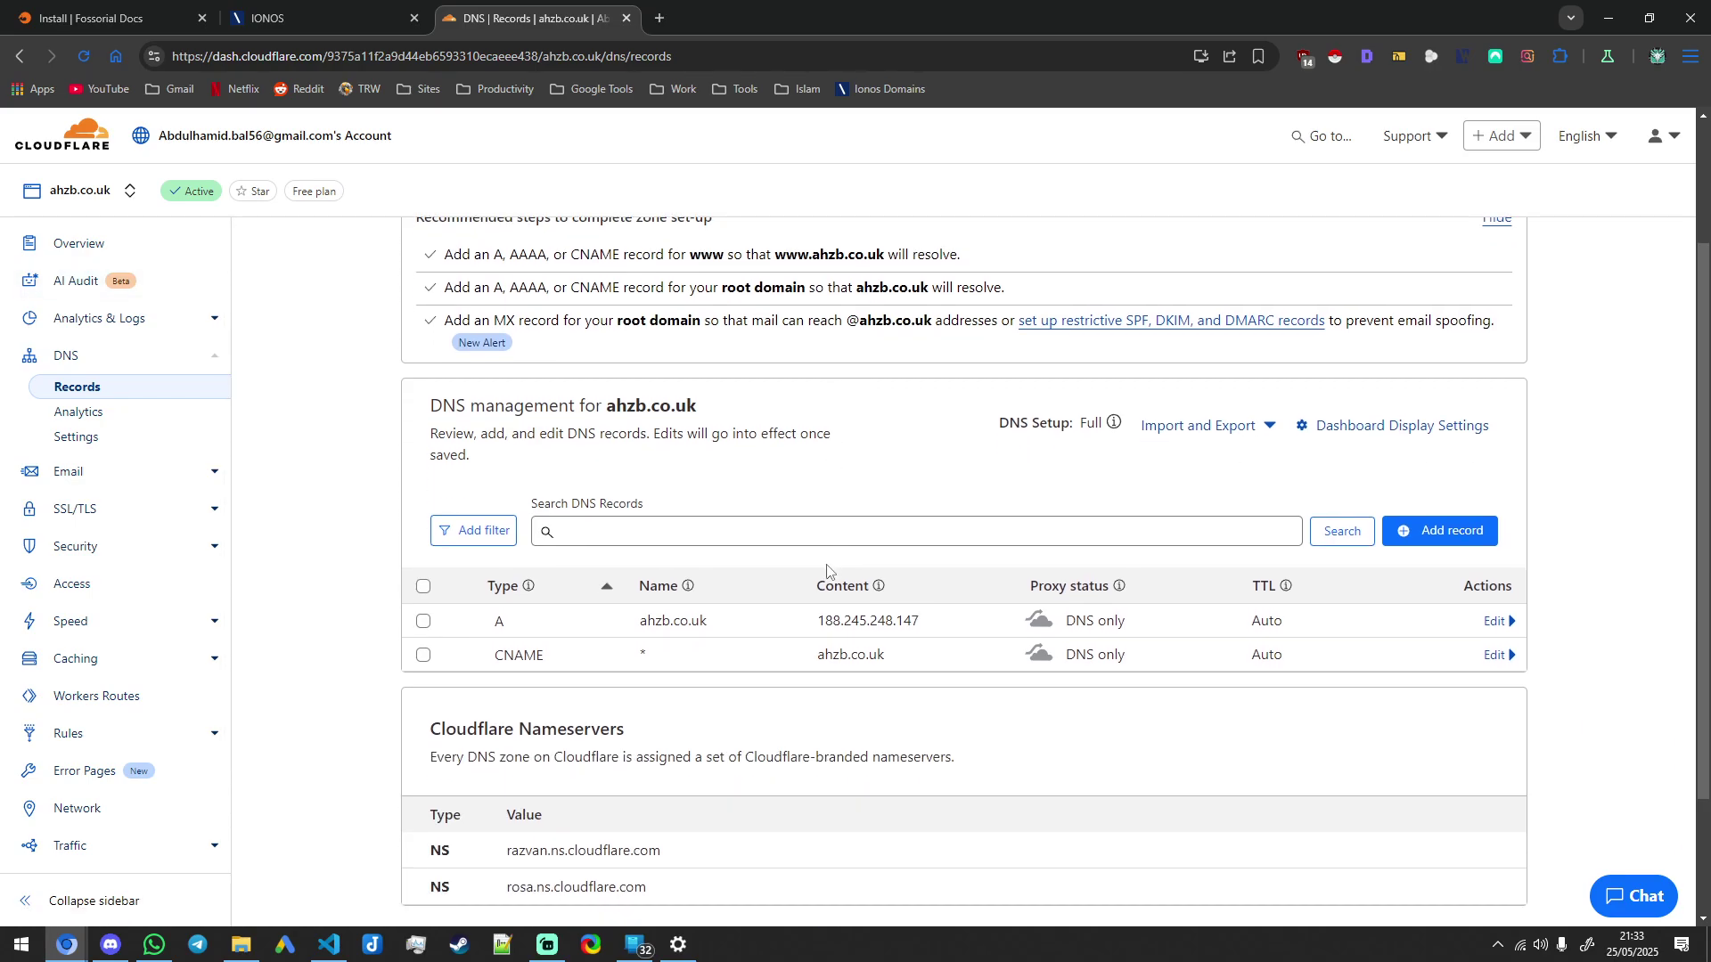
scroll(738, 581, "up", 1)
left_click_drag(889, 638, 824, 630)
left_click(870, 640)
left_click(898, 638)
left_click(873, 634)
Step: Start an IONOS A record with host name @, checking it against Cloudflare's records
key("ctrl+shift+Tab")
left_click(713, 323)
type("@")
left_click(749, 431)
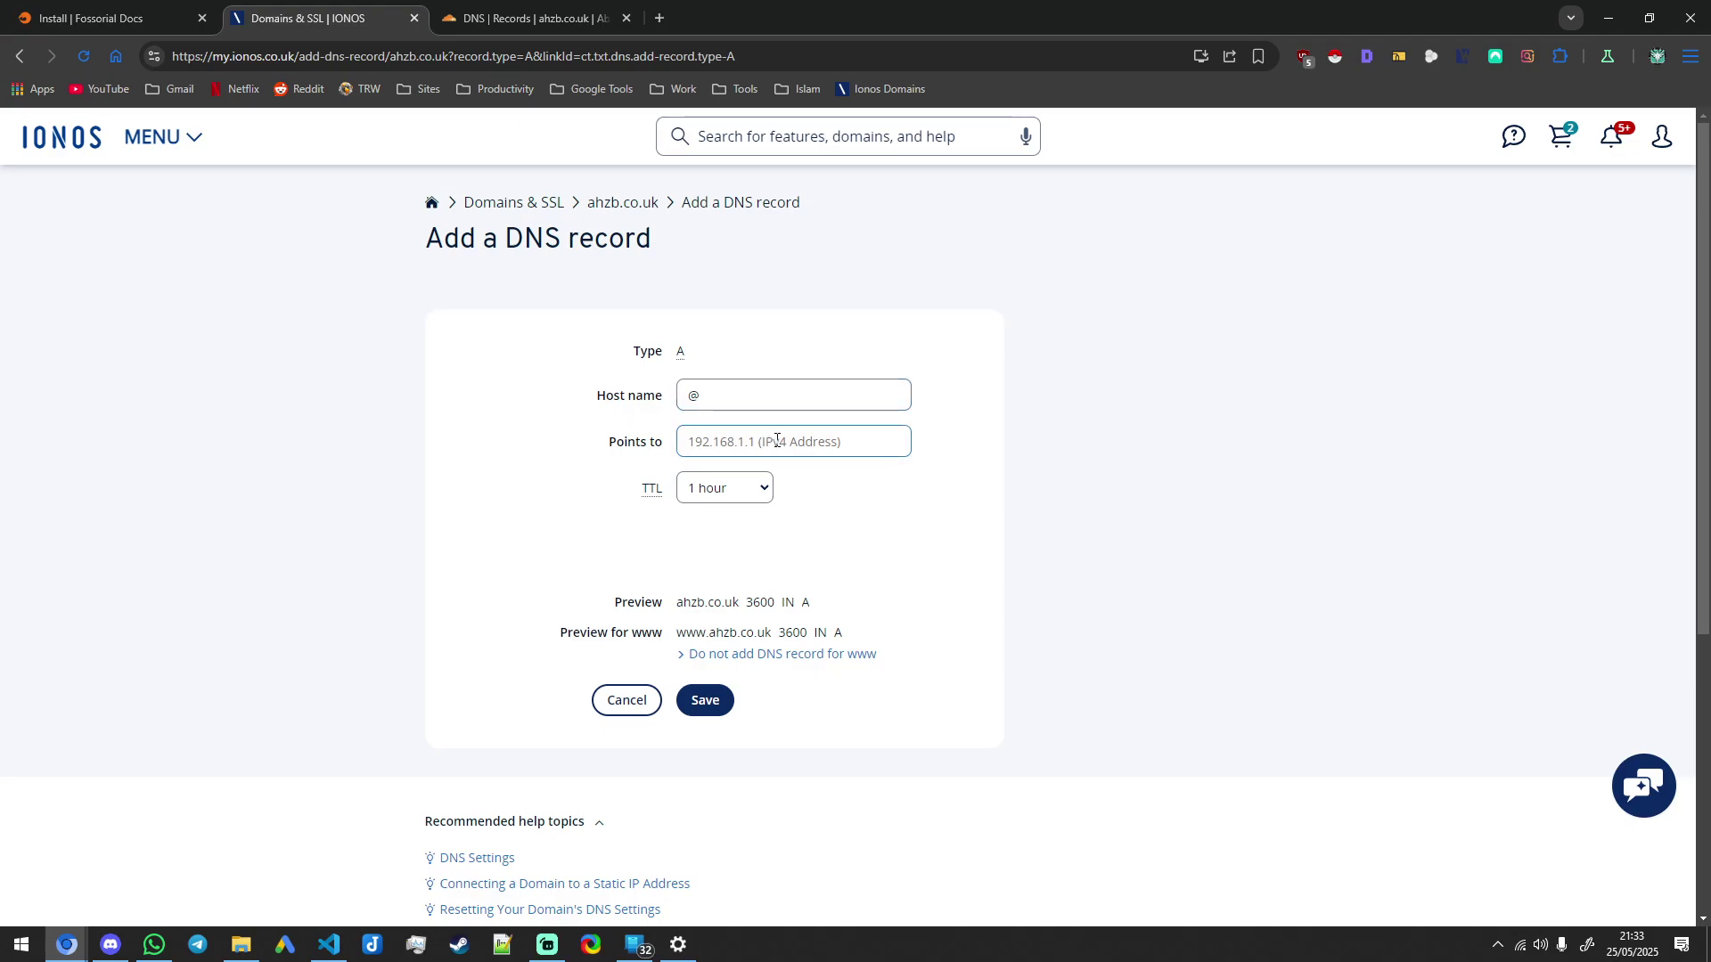
left_click(498, 16)
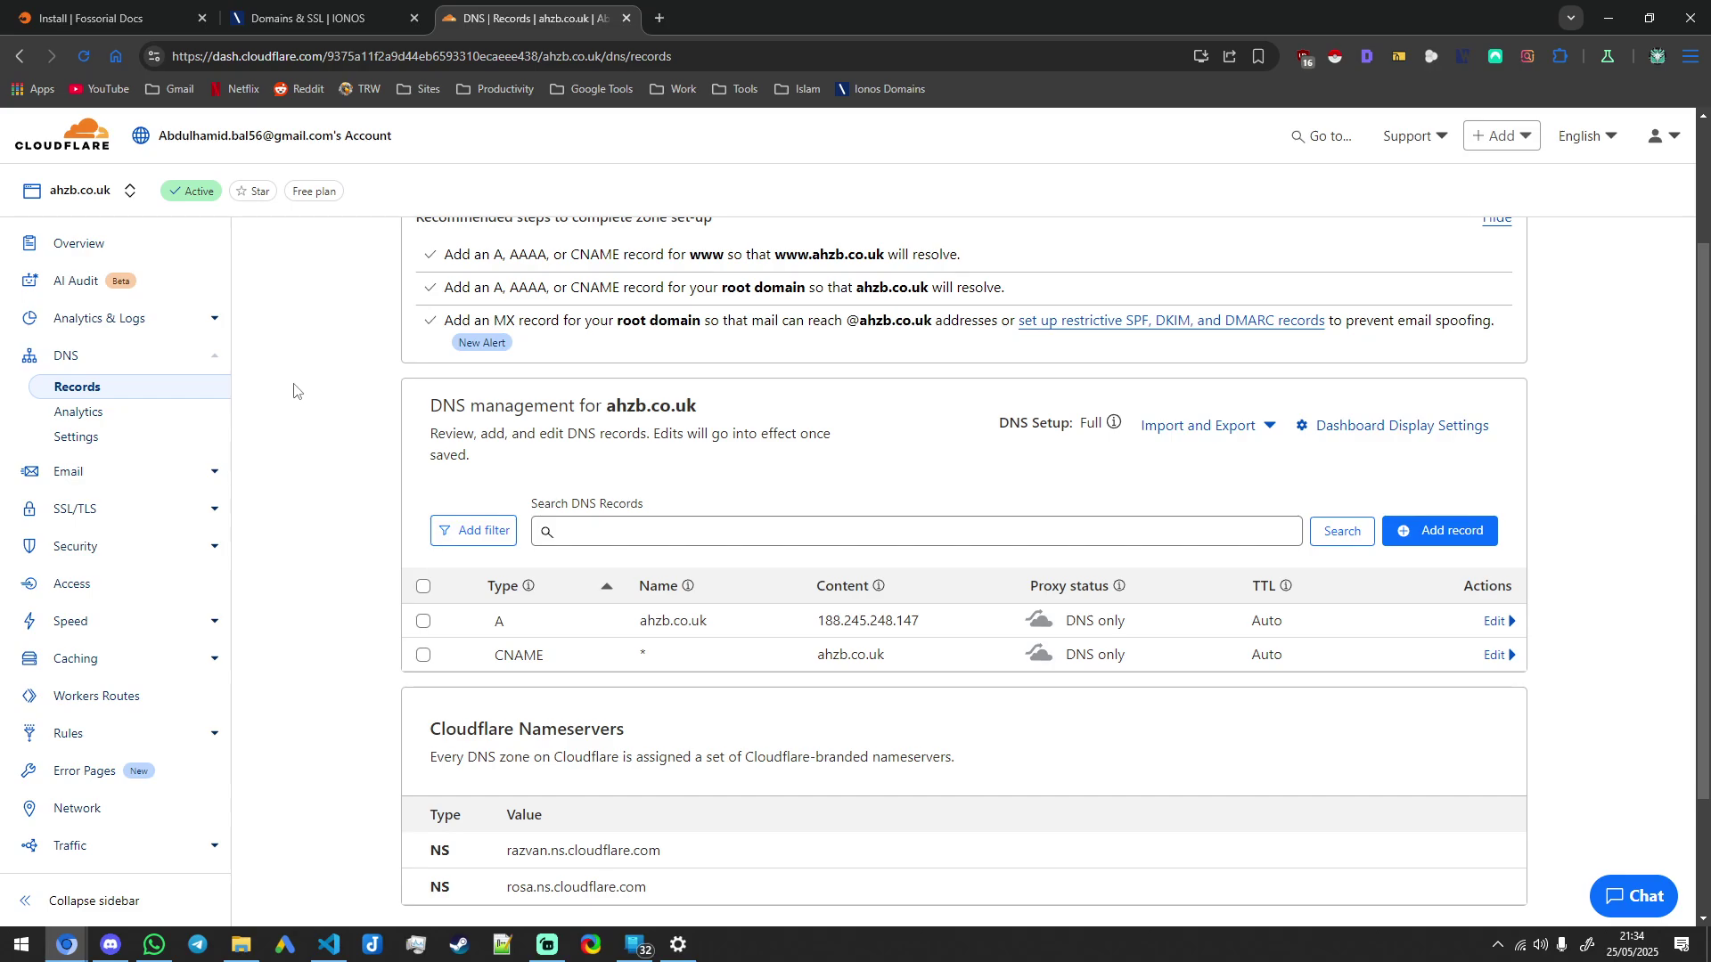
left_click(312, 18)
left_click(609, 19)
Step: Close the Cloudflare and IONOS tabs, read the docs' installer step, and bring VS Code forward
left_click(626, 19)
left_click(414, 18)
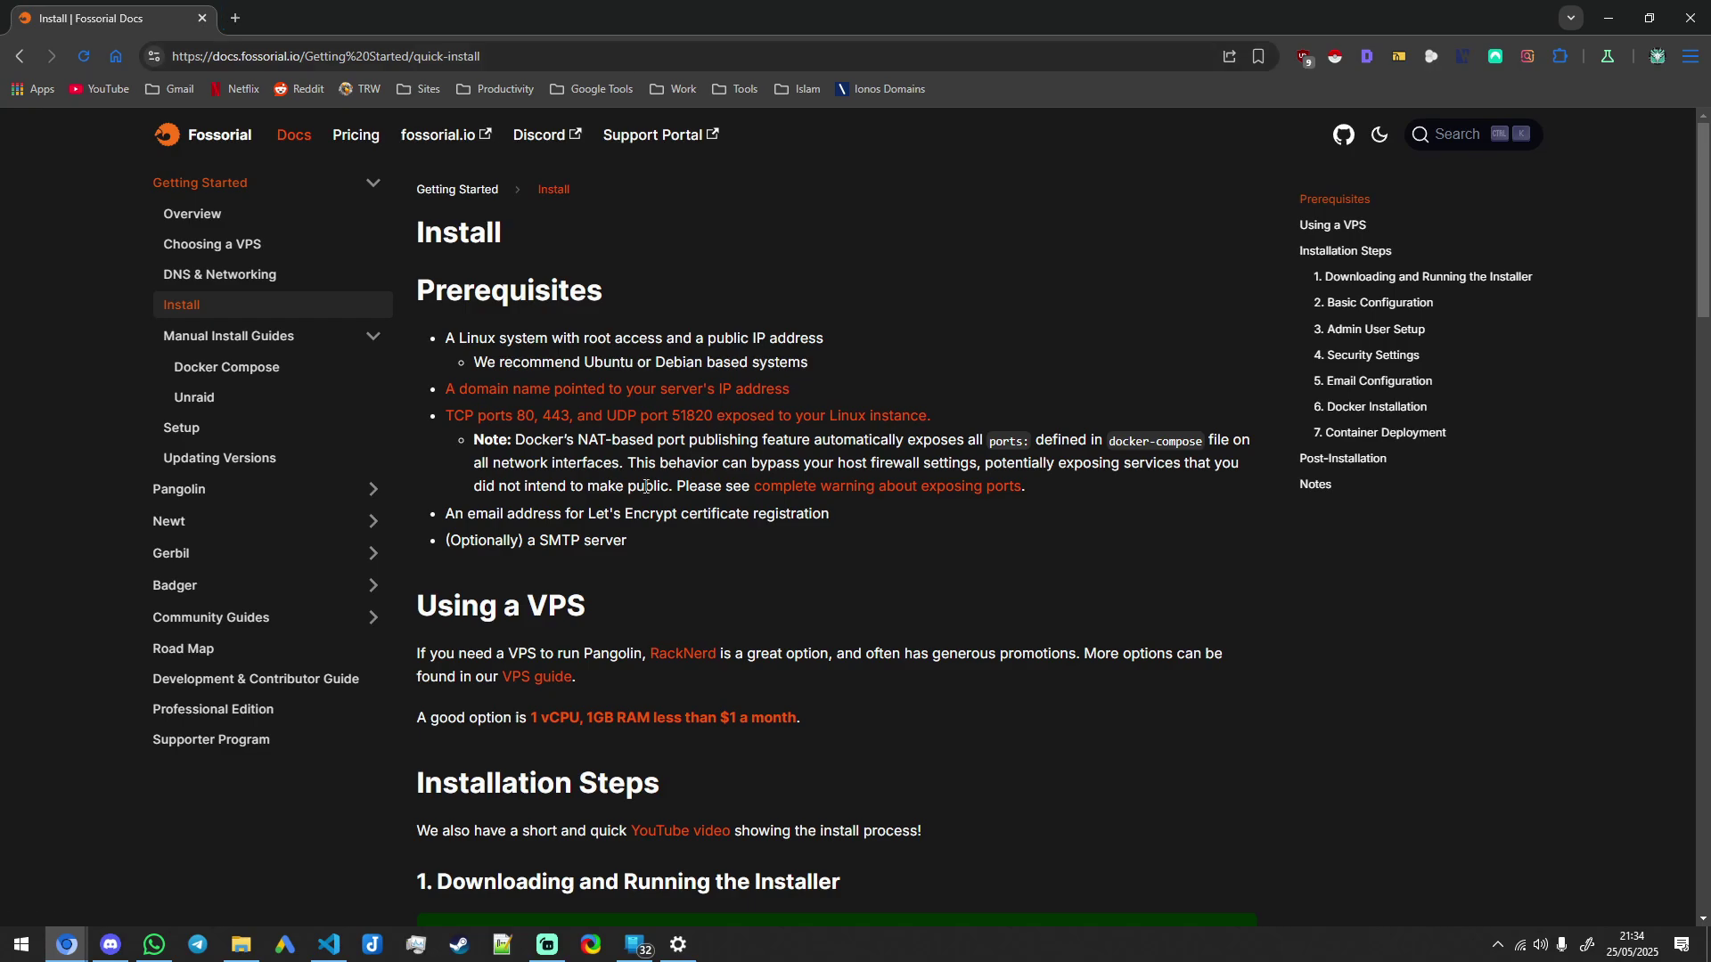
scroll(660, 521, "down", 3)
scroll(519, 409, "up", 3)
scroll(611, 437, "down", 1)
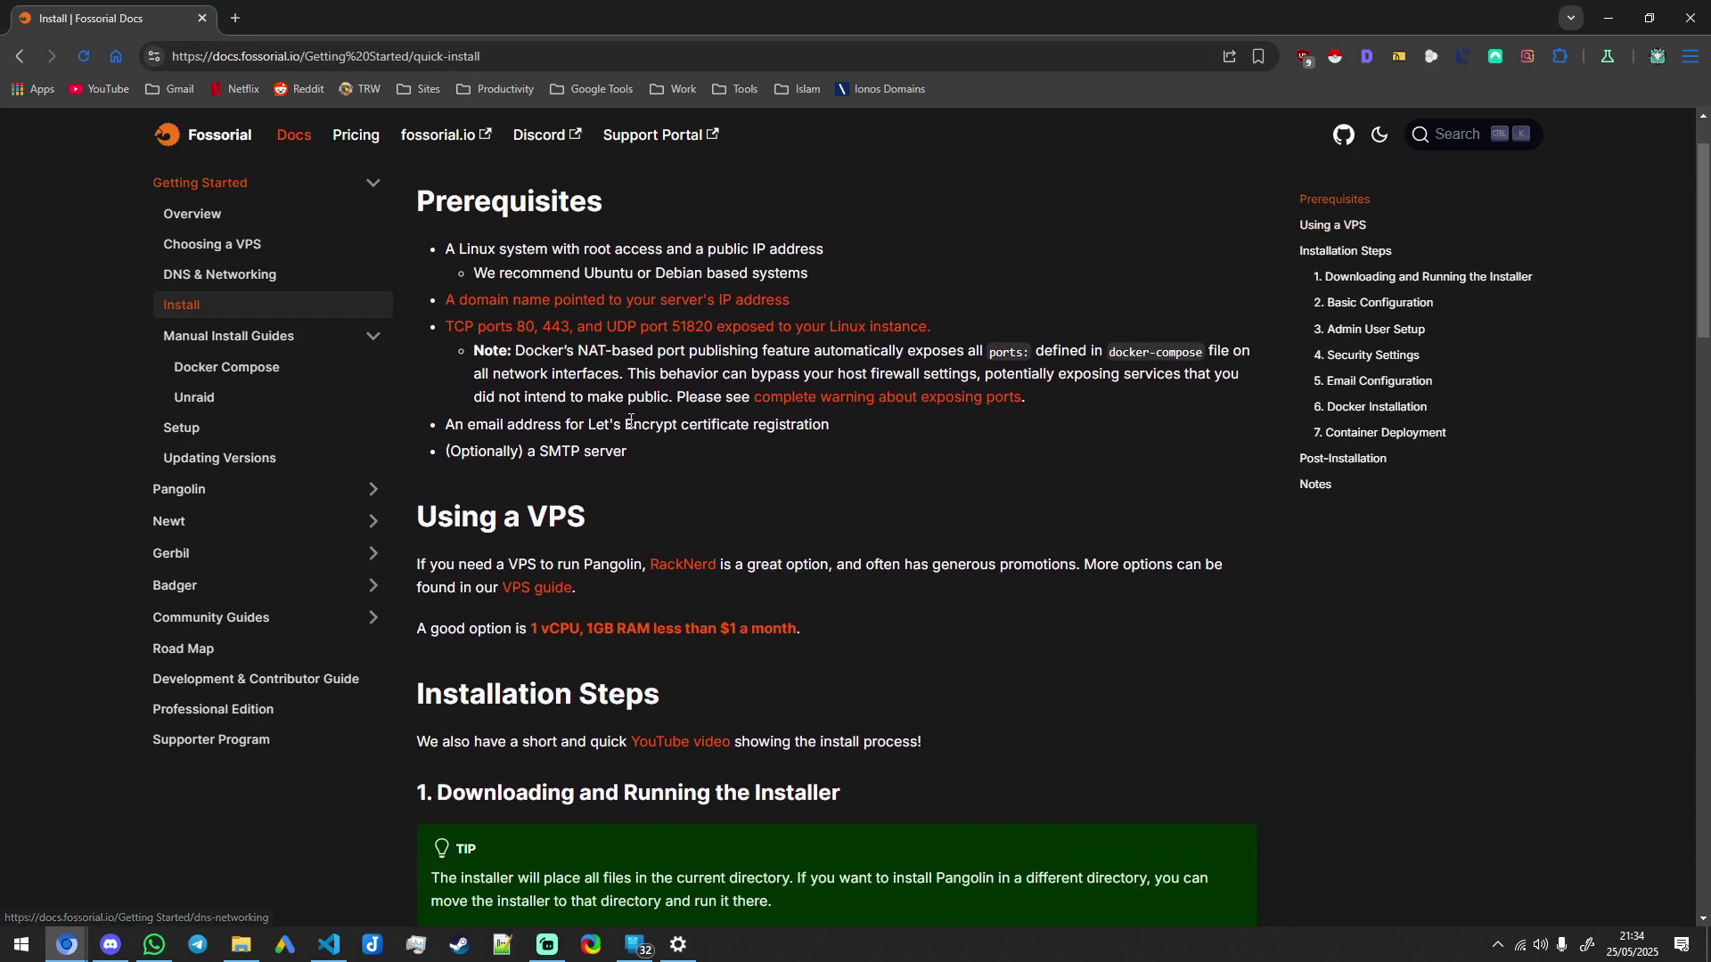
scroll(675, 478, "down", 5)
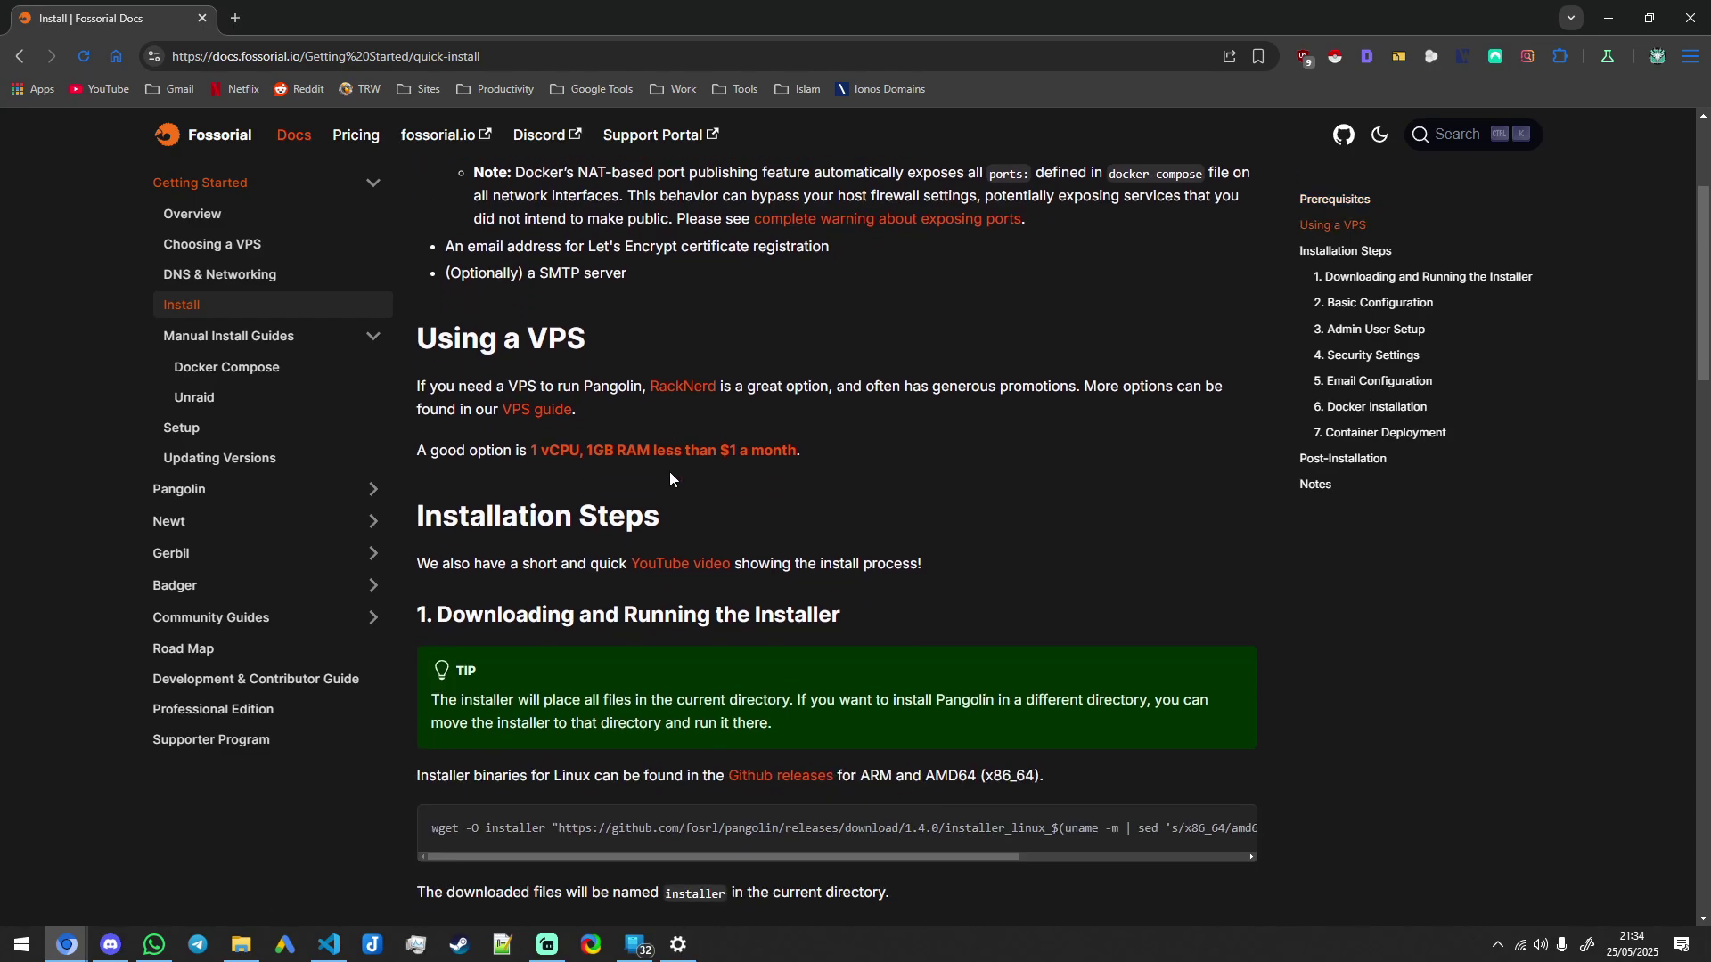
scroll(765, 559, "down", 1)
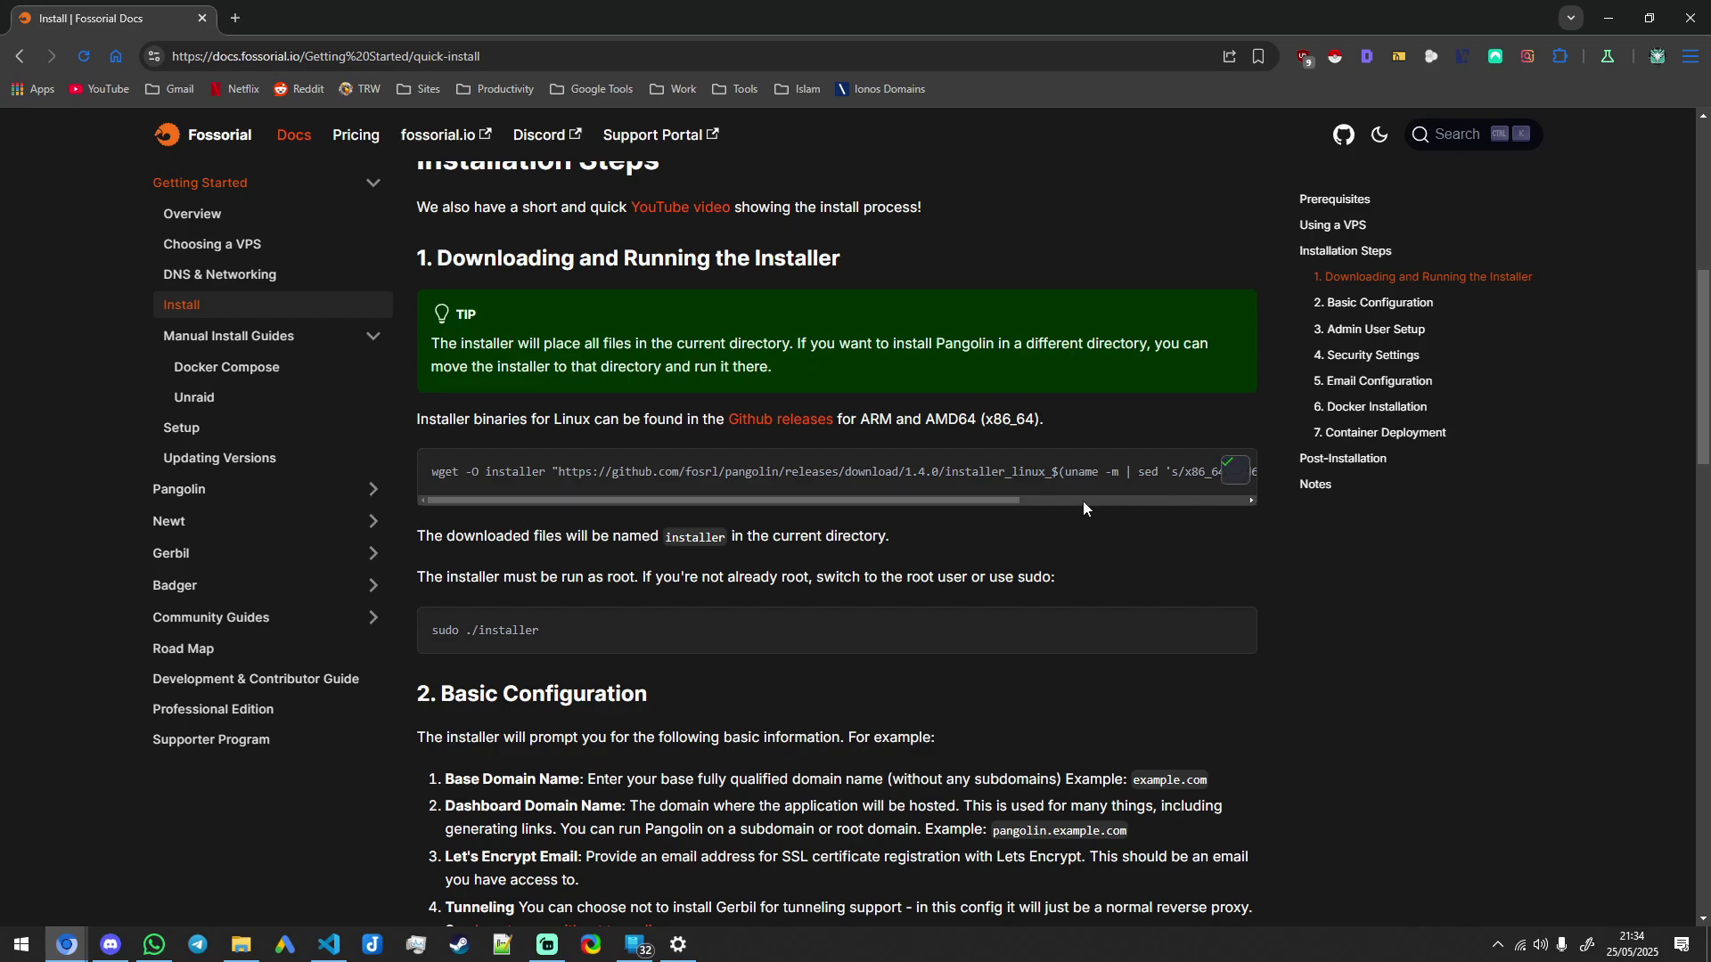
left_click(329, 944)
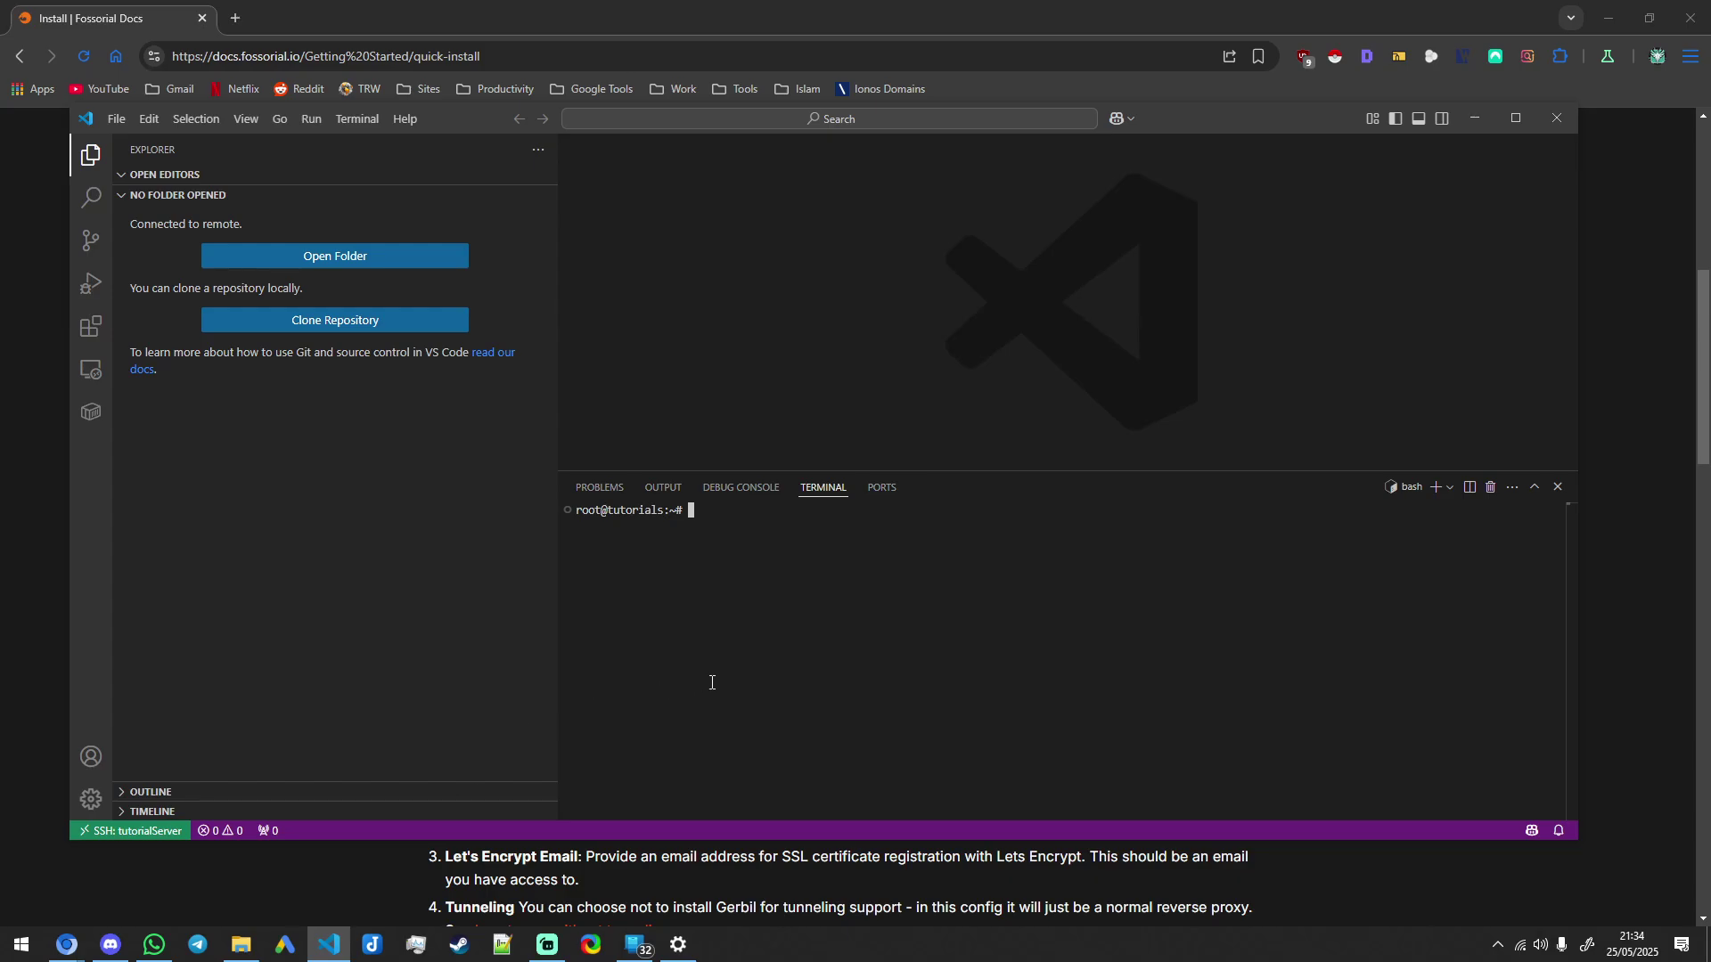
Step: Create and enter a pangolin folder, download the installer with wget, and list with ls -ls -a
type("mkdir pangolin")
key("Return")
type("cd pangolin")
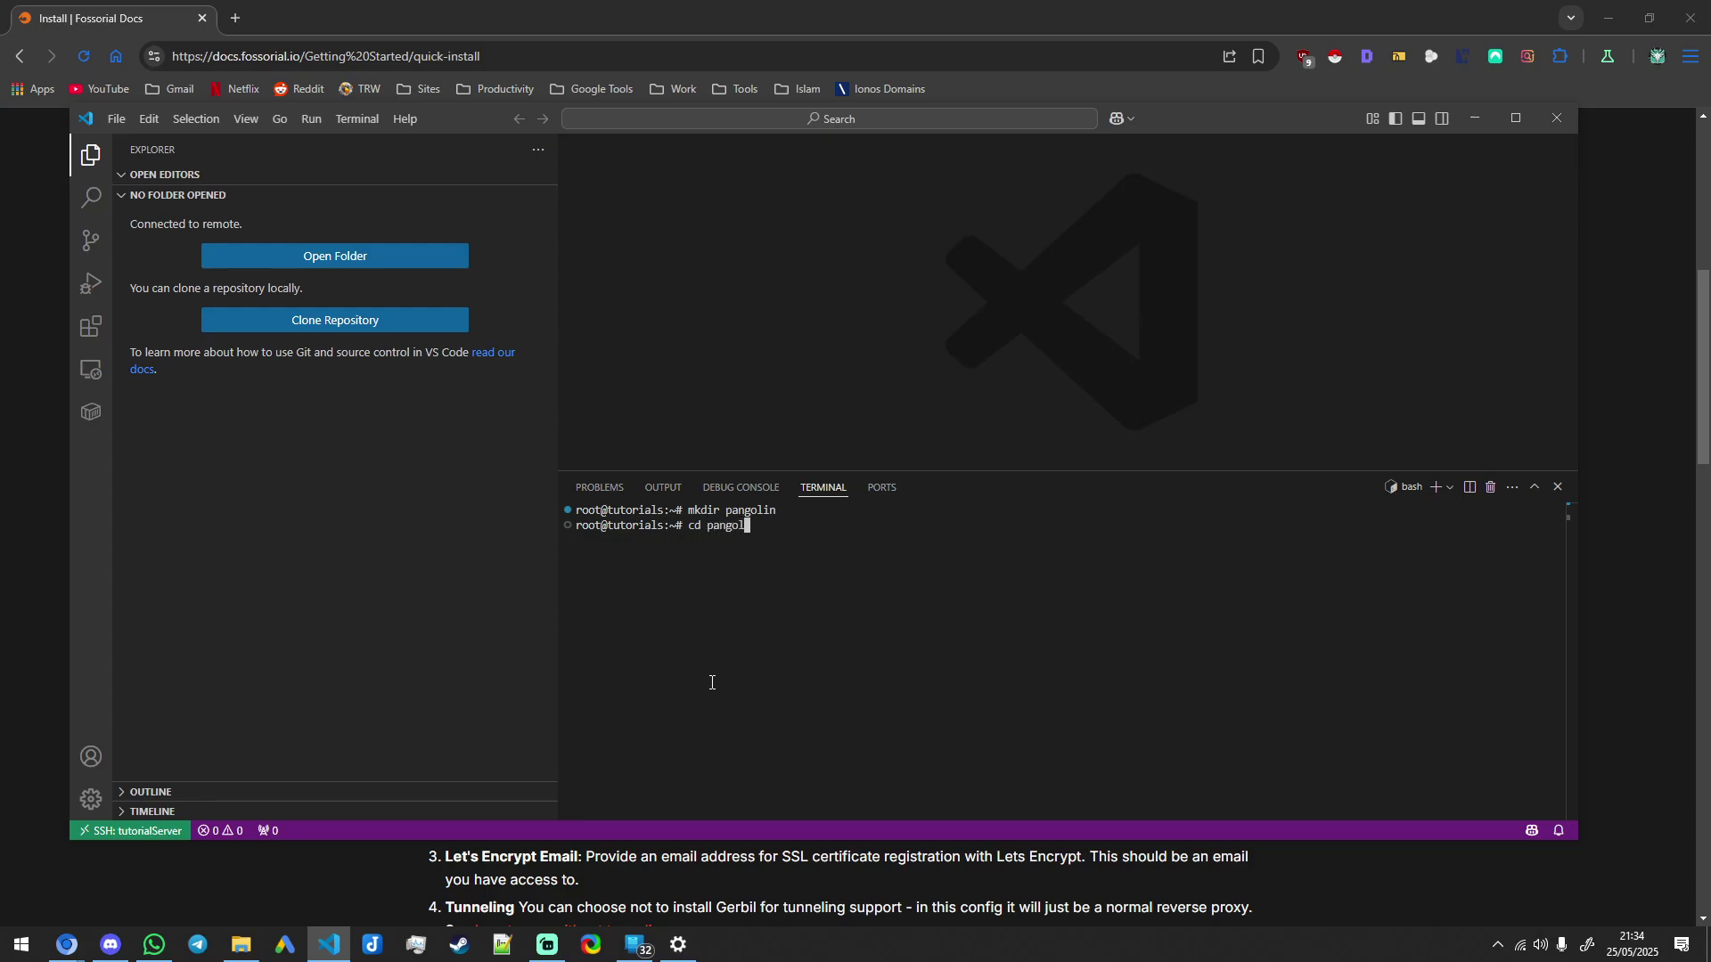
key("Return")
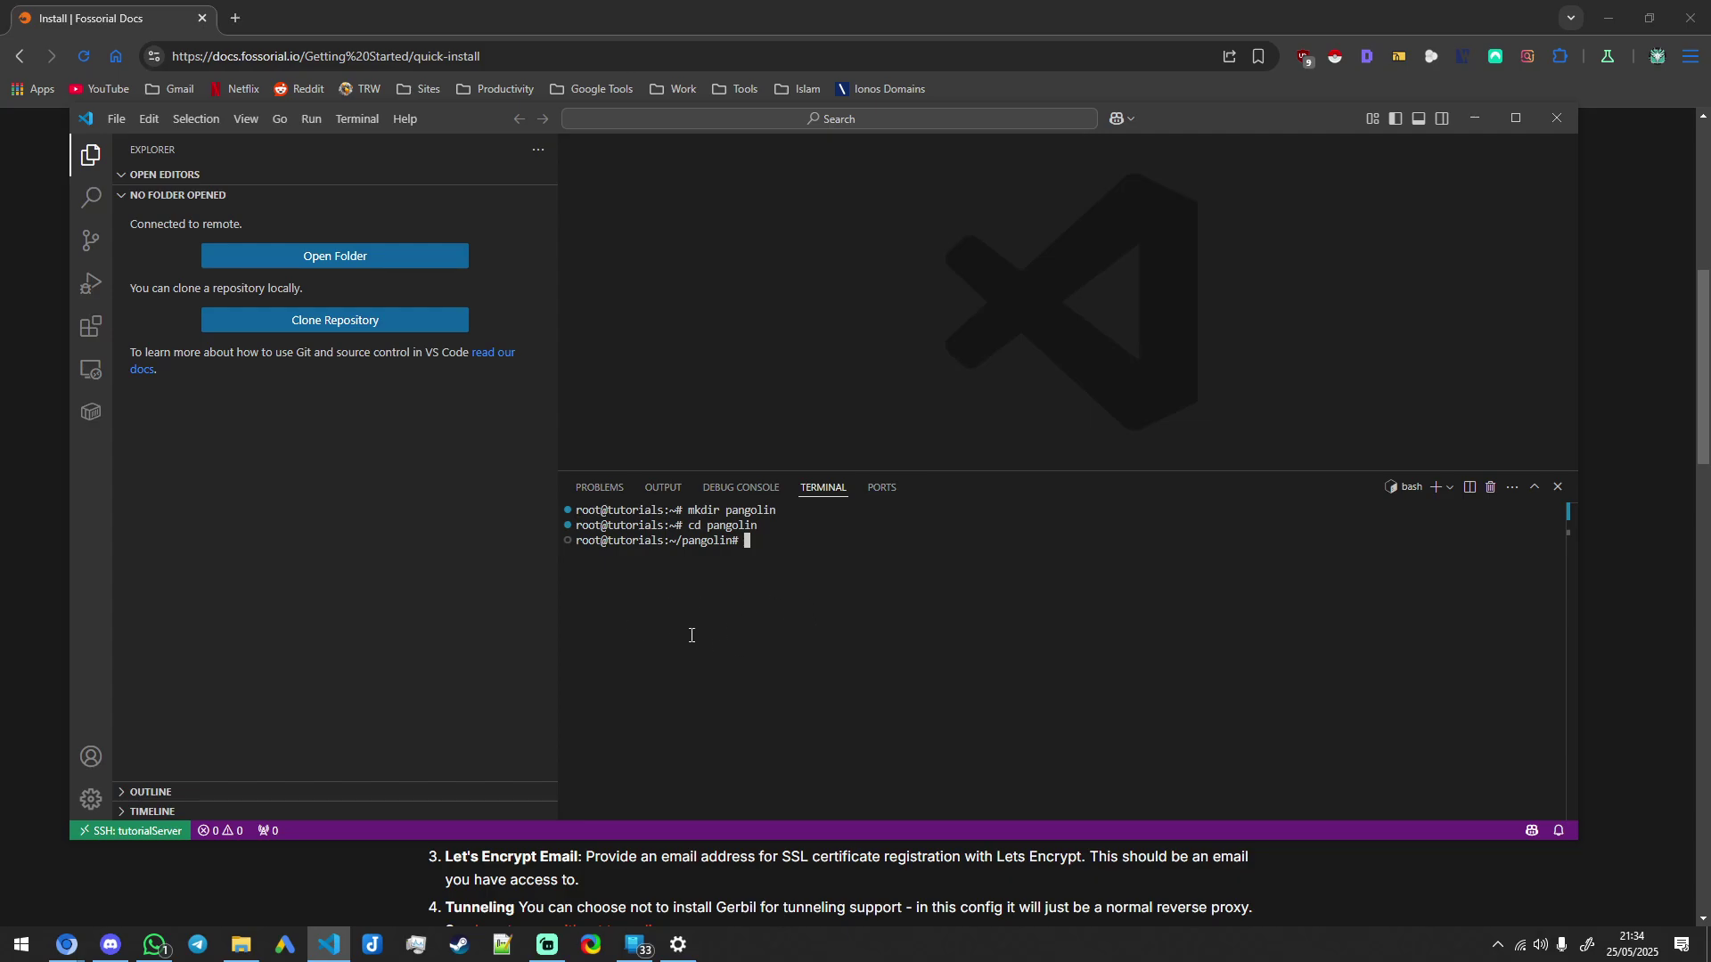
type("wget -O installer \"https://github.com/fosrl/pangolin/releases/download/1.4.0/installer_linux_$(uname -m | sed 's/x86_64/amd64/;s/aarch64/arm64/')\" && chmod +x ./installer")
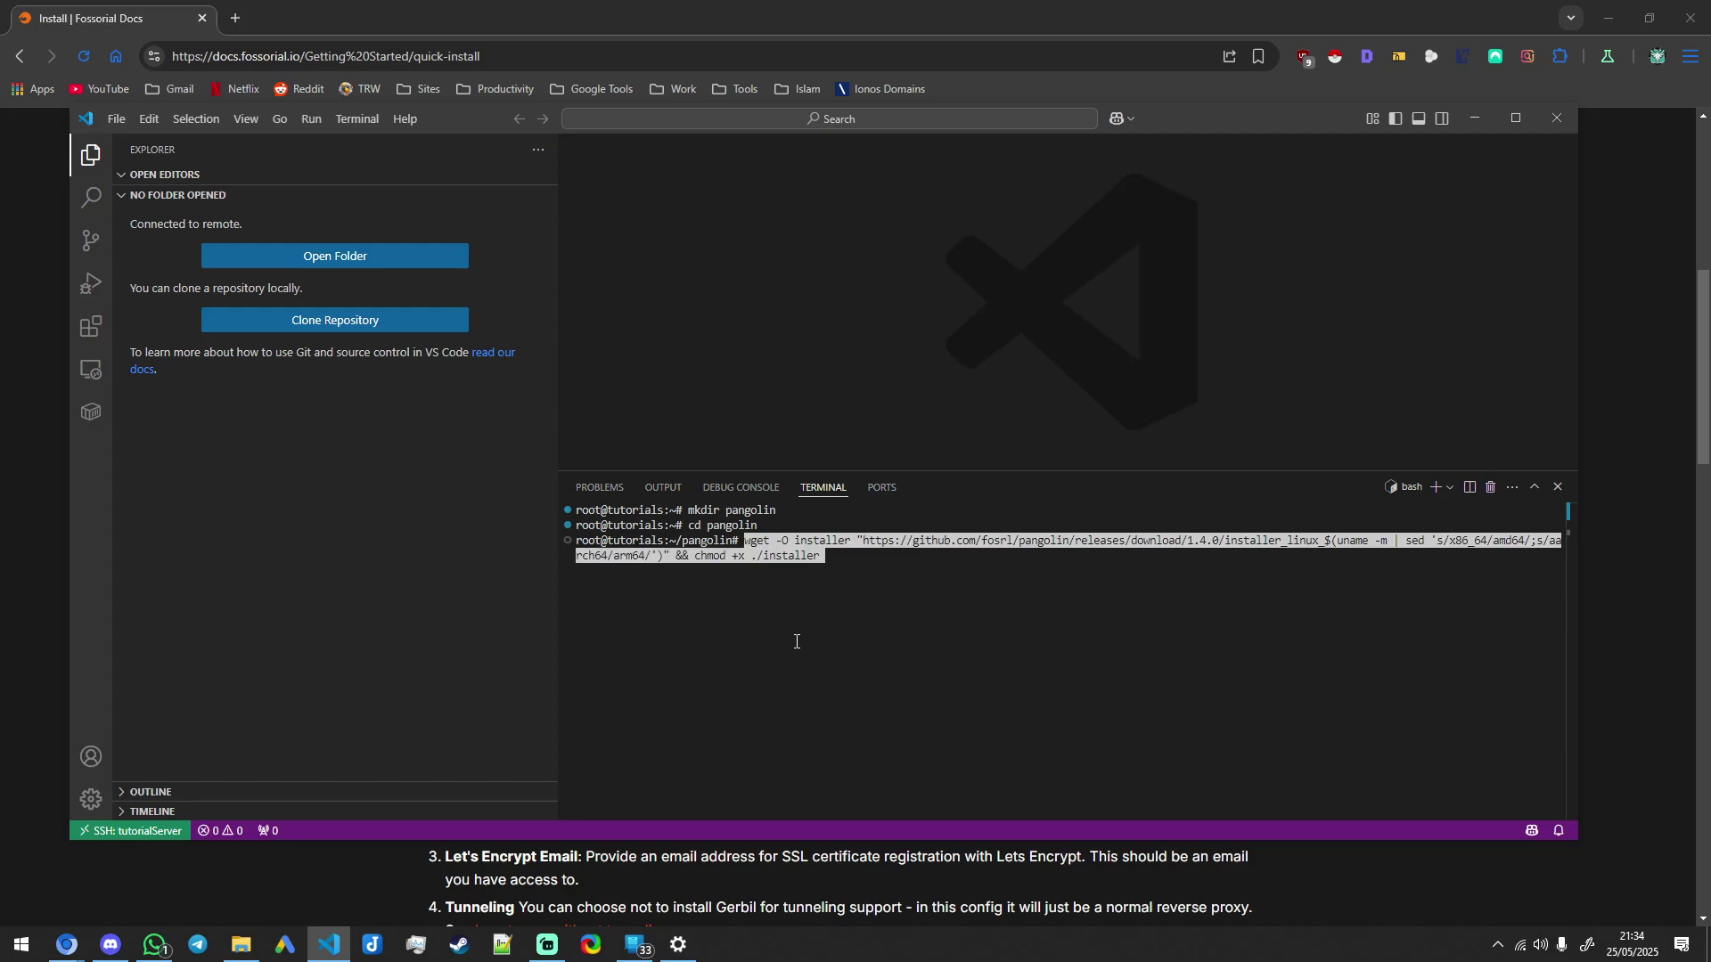
key("Return")
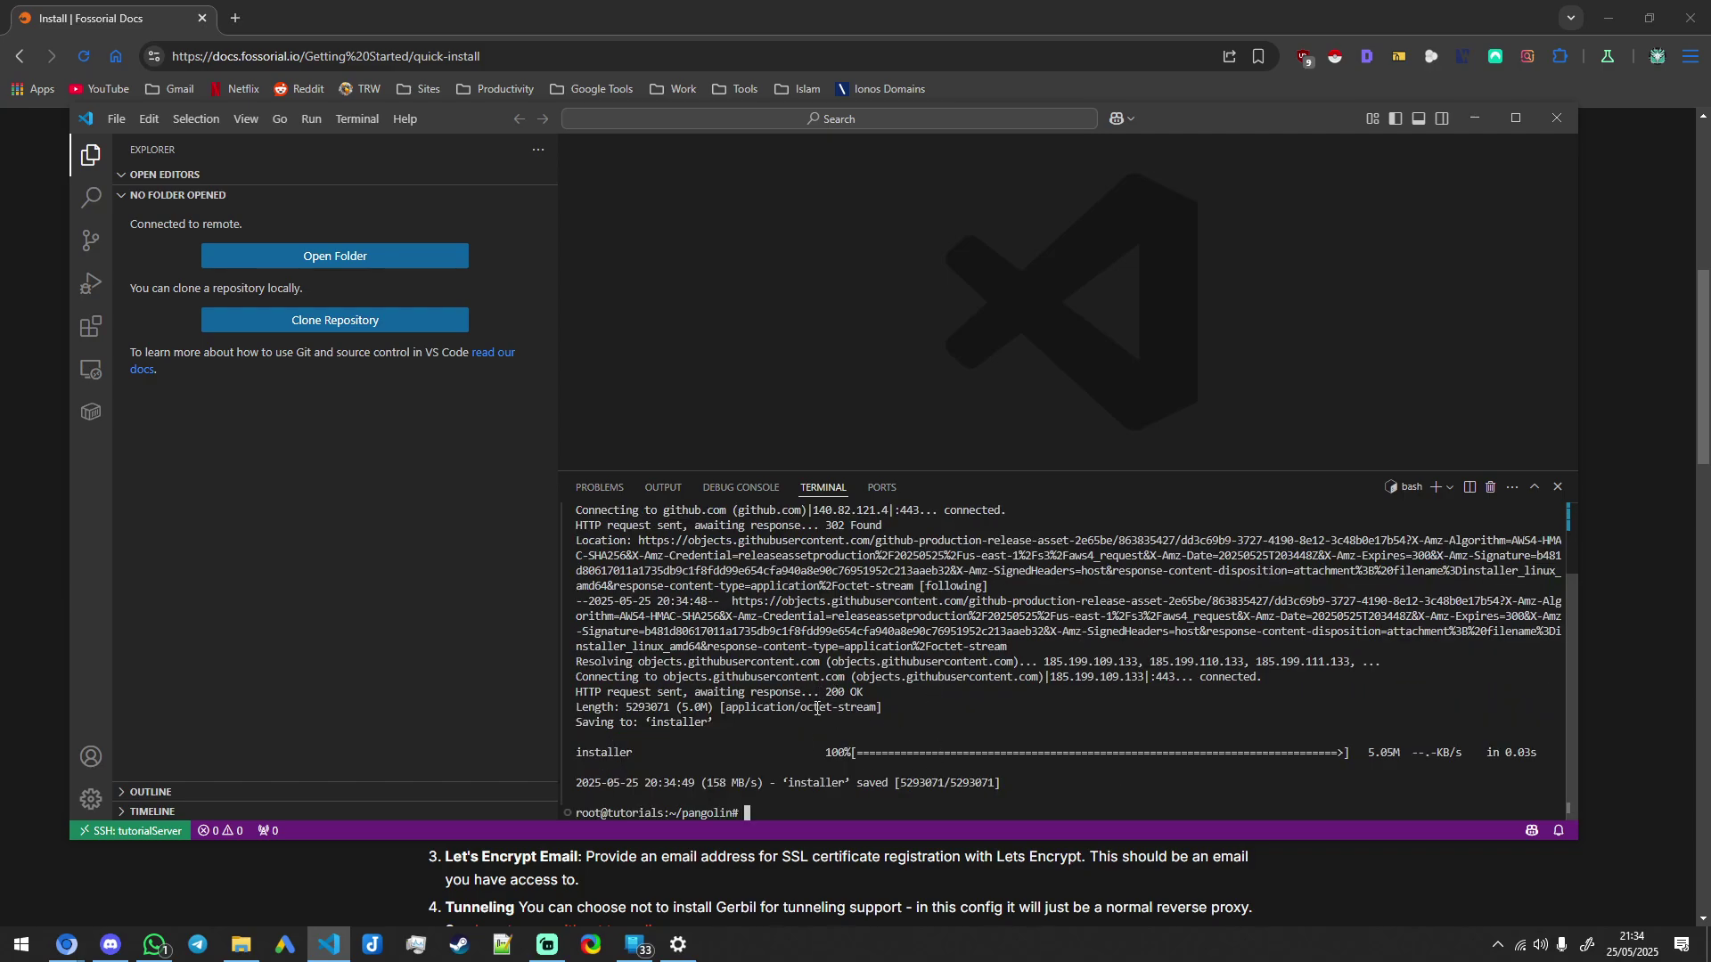
type("ls -ls -a")
key("Return")
Step: Run sudo ./installer copied from the guide and enter ahzb.co.uk as the base domain
key("alt+Tab")
triple_click(515, 631)
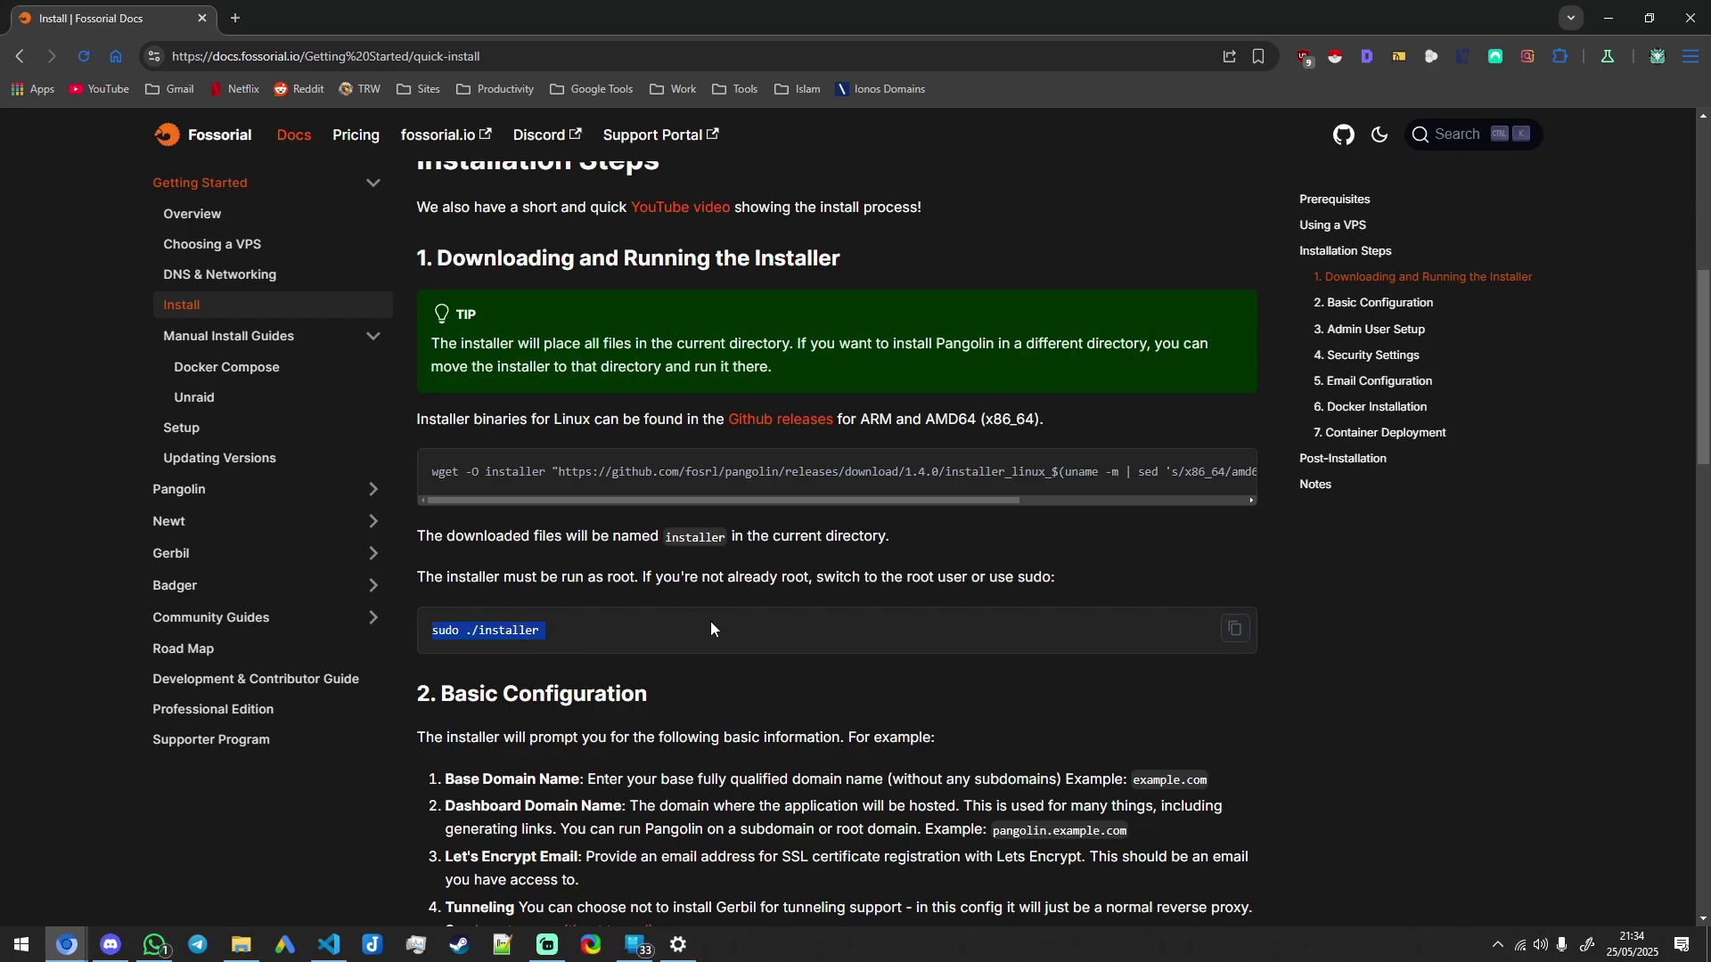
key("ctrl+c")
key("alt+Tab")
key("ctrl+v")
key("Return")
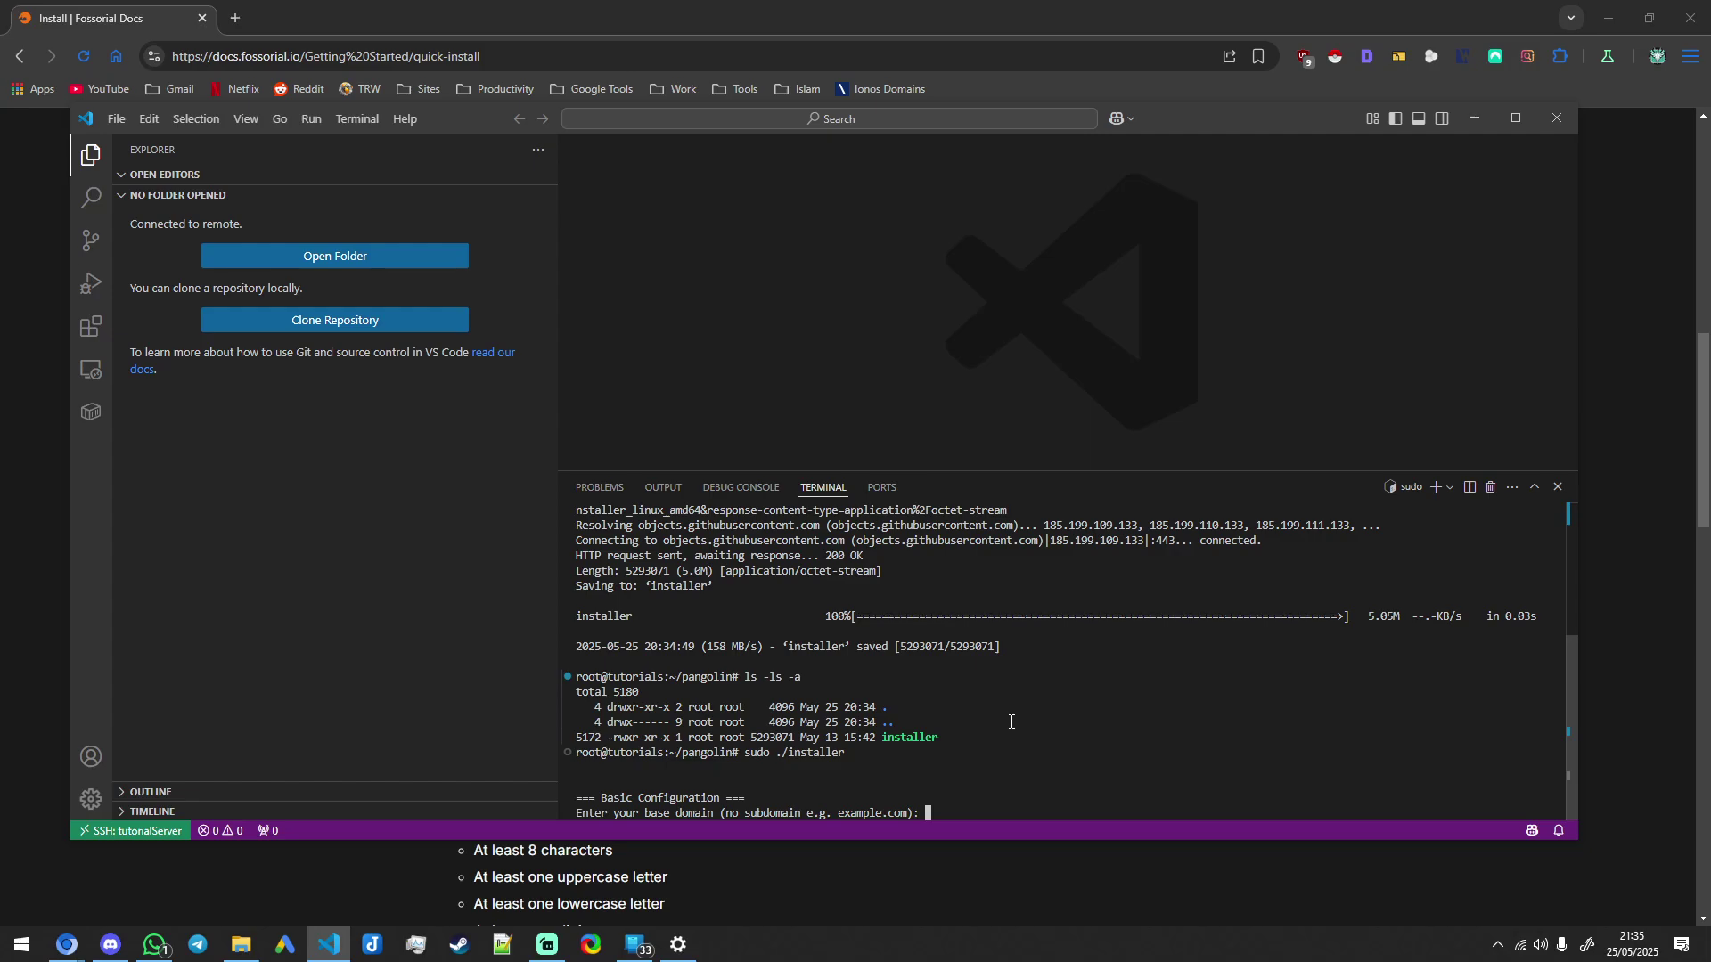
type("ahzb.co.uk")
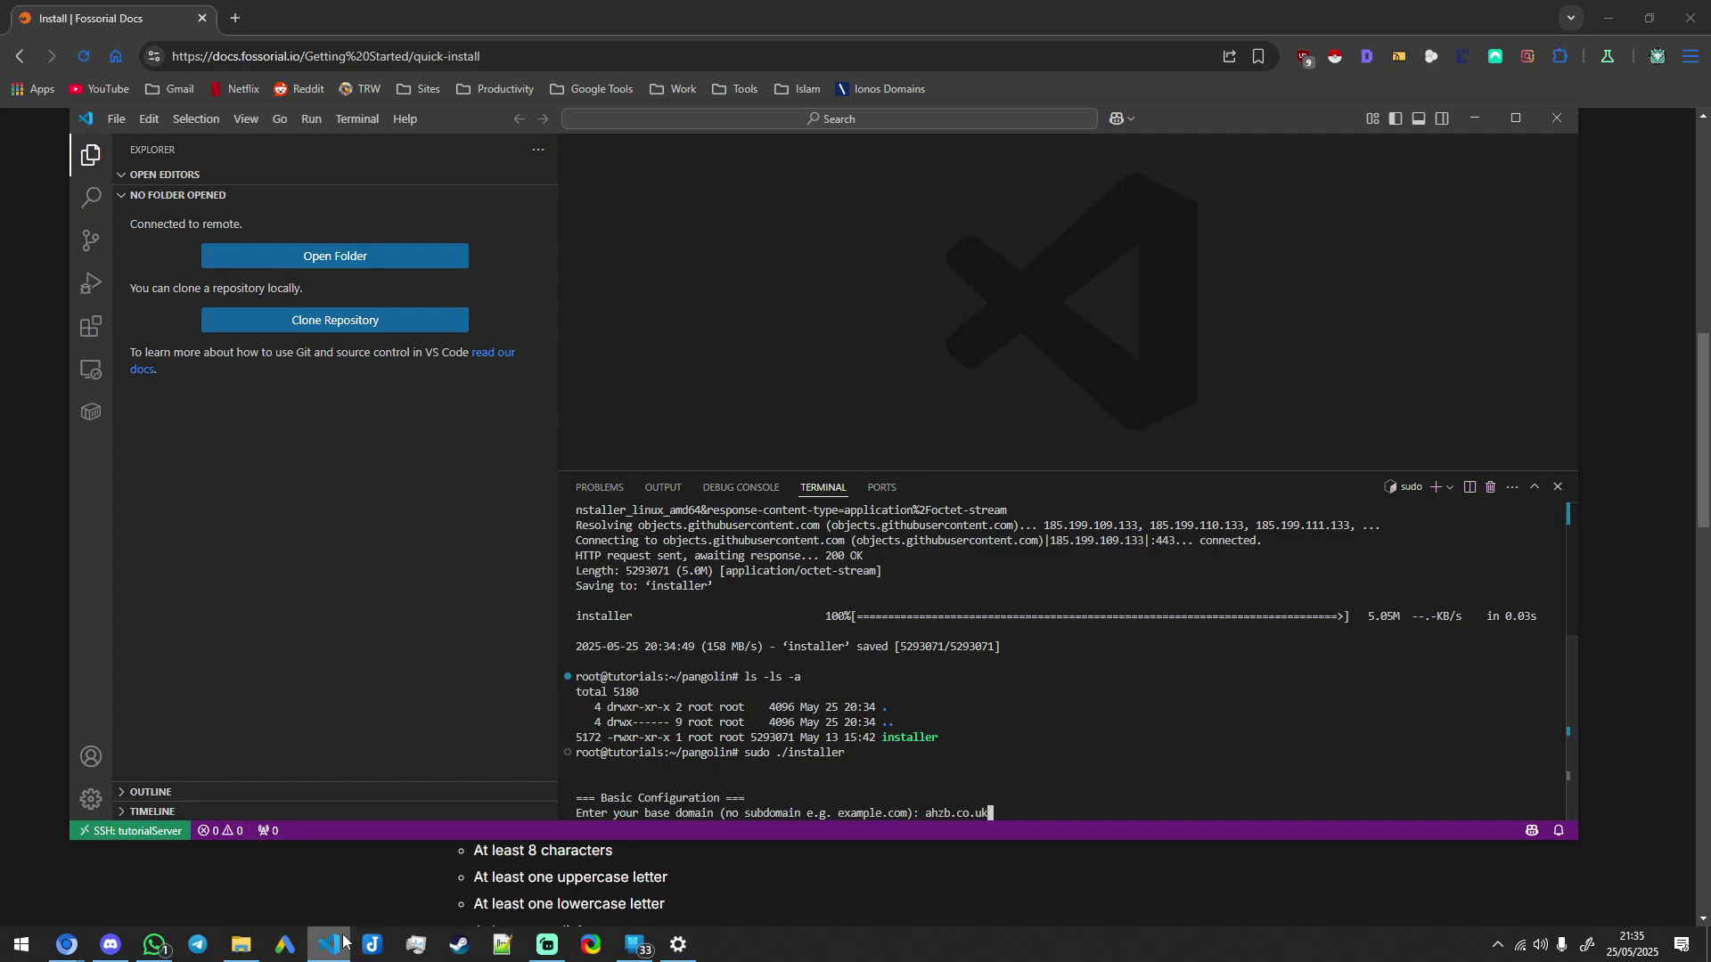
key("super+r")
Step: Ping ahzb.co.uk in a Windows Command Prompt to confirm it resolves to 188.245.248.147
key("Return")
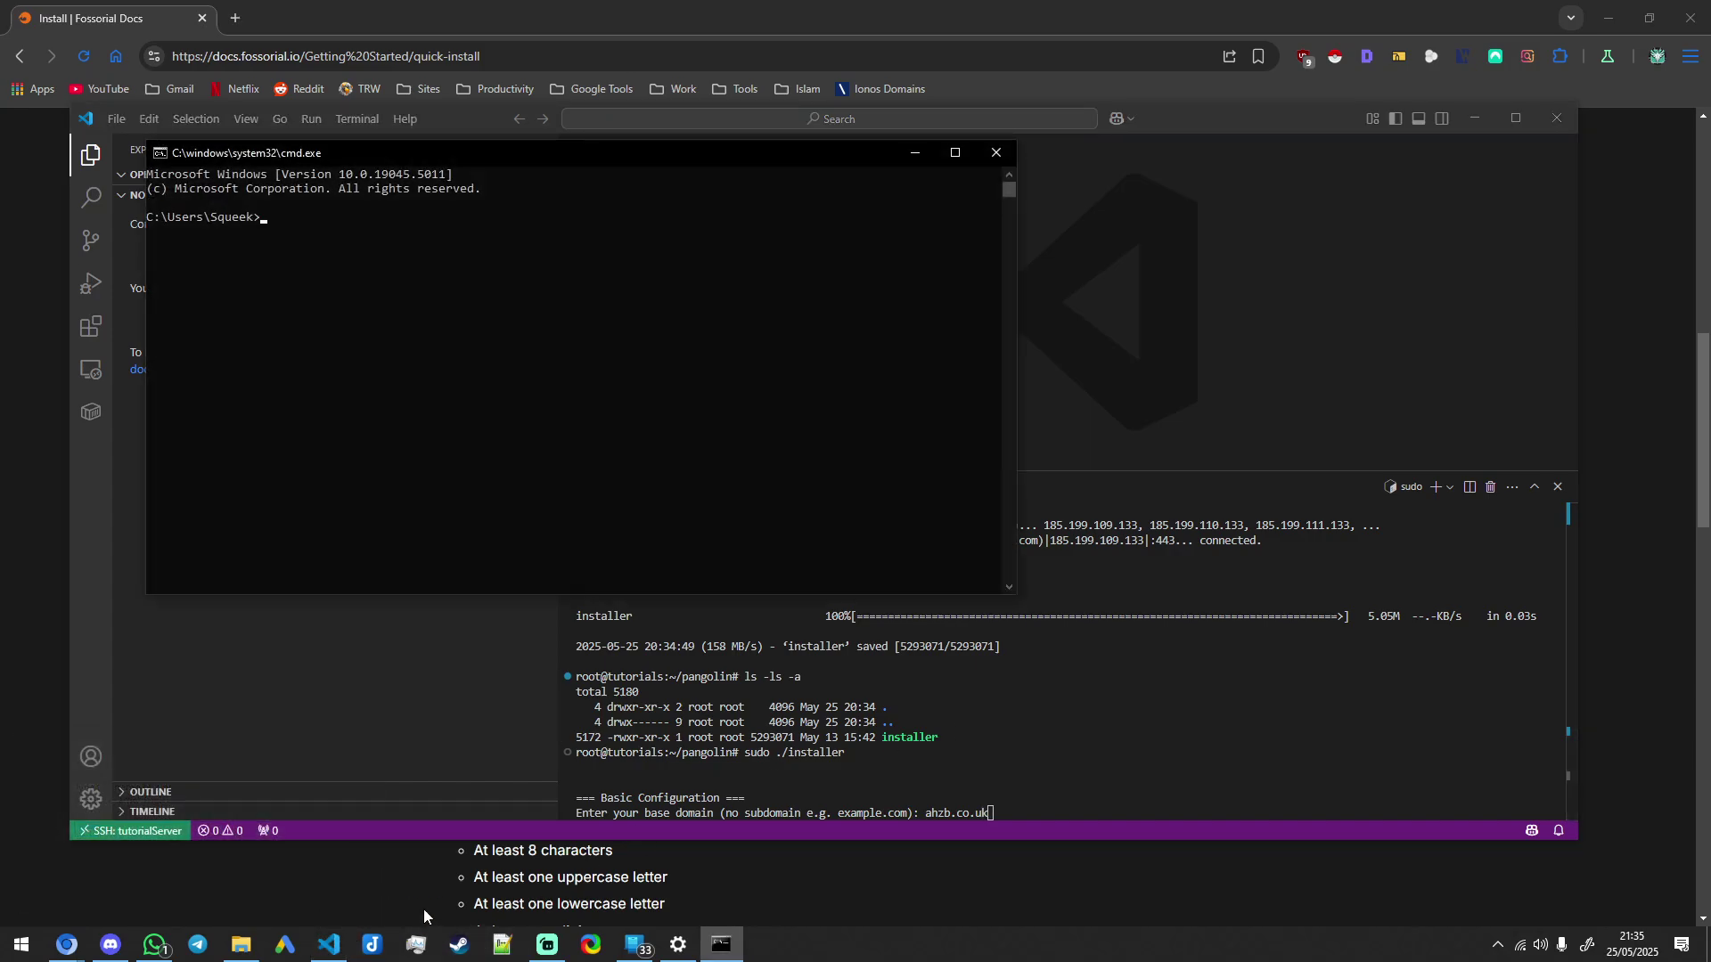
left_click(397, 388)
type("ping ahzb.co.uk")
key("Return")
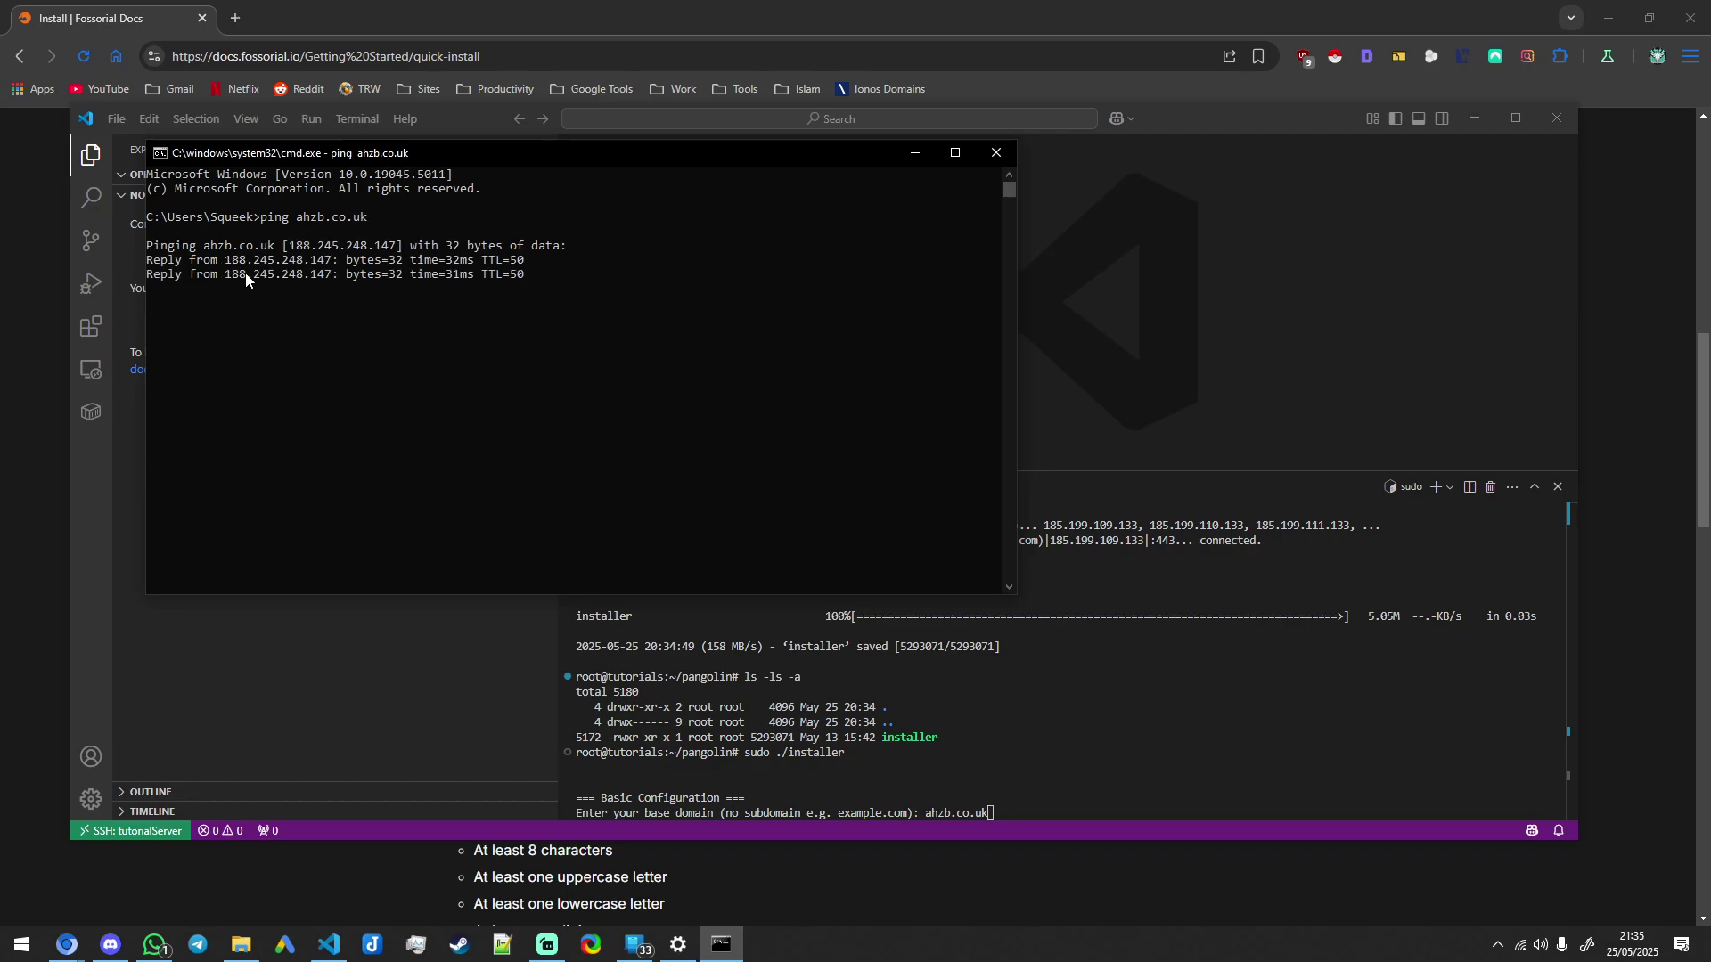
Step: Submit base domain ahzb.co.uk, dashboard pangolin.ahzb.co.uk, the Let's Encrypt email, and default Gerbil tunnelling
left_click(996, 152)
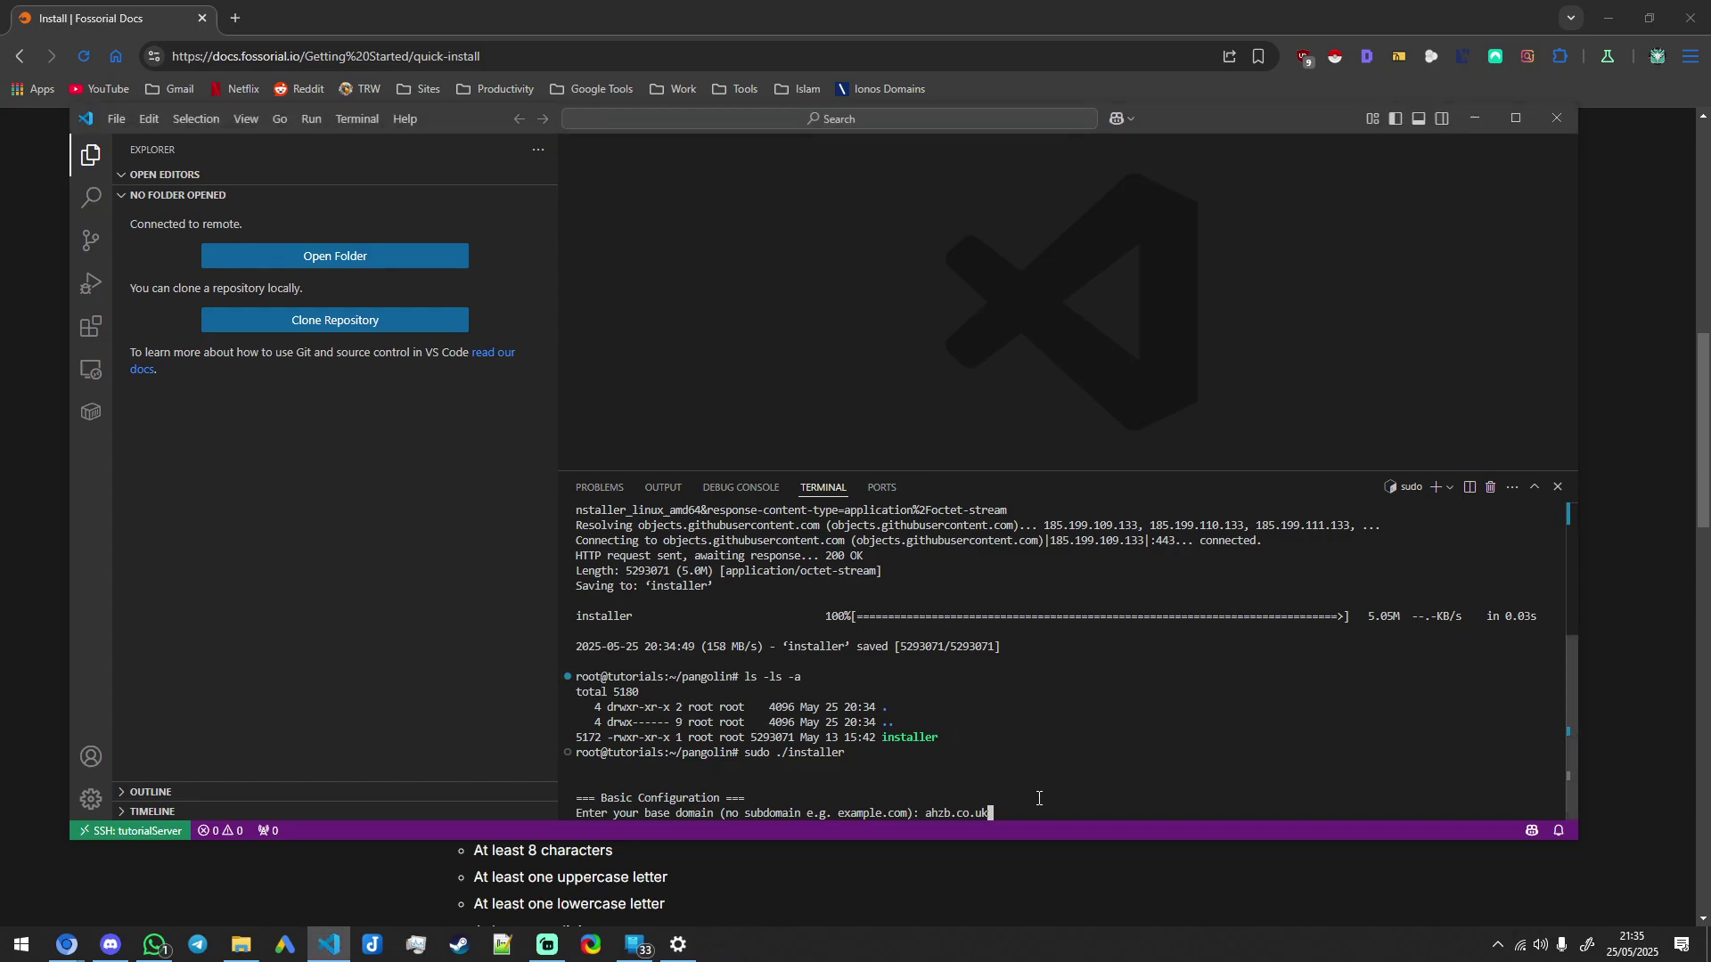
key("Return")
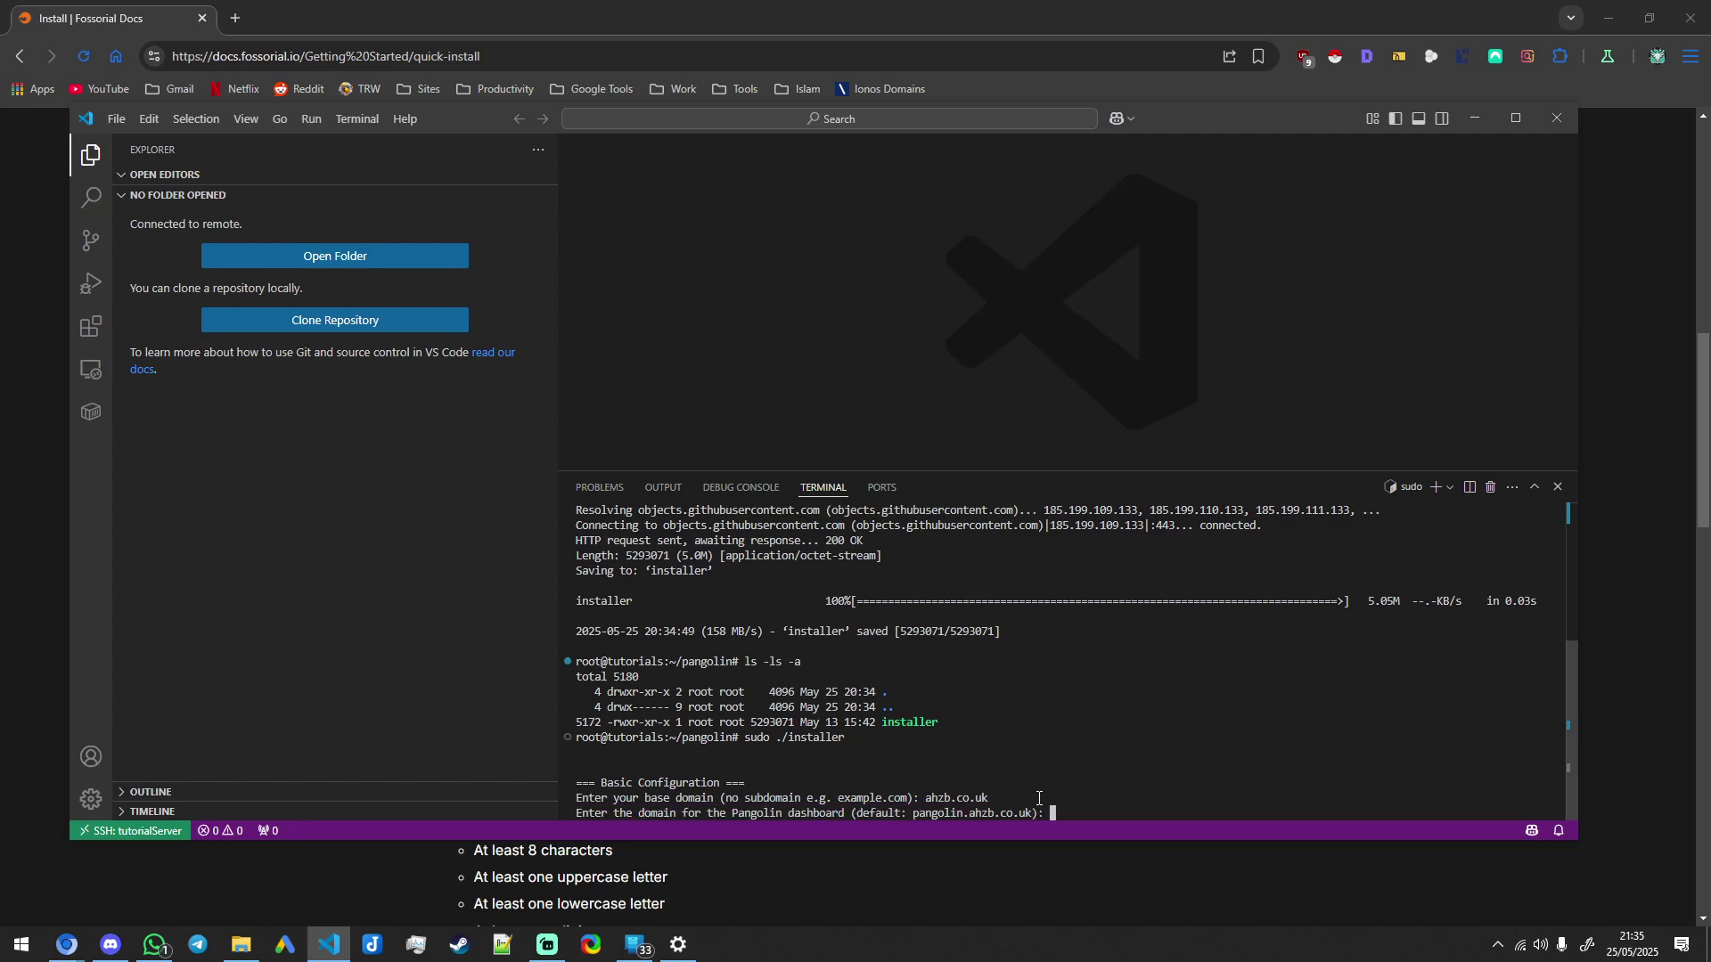
type("pangolin.ahzb.co.uk")
key("Return")
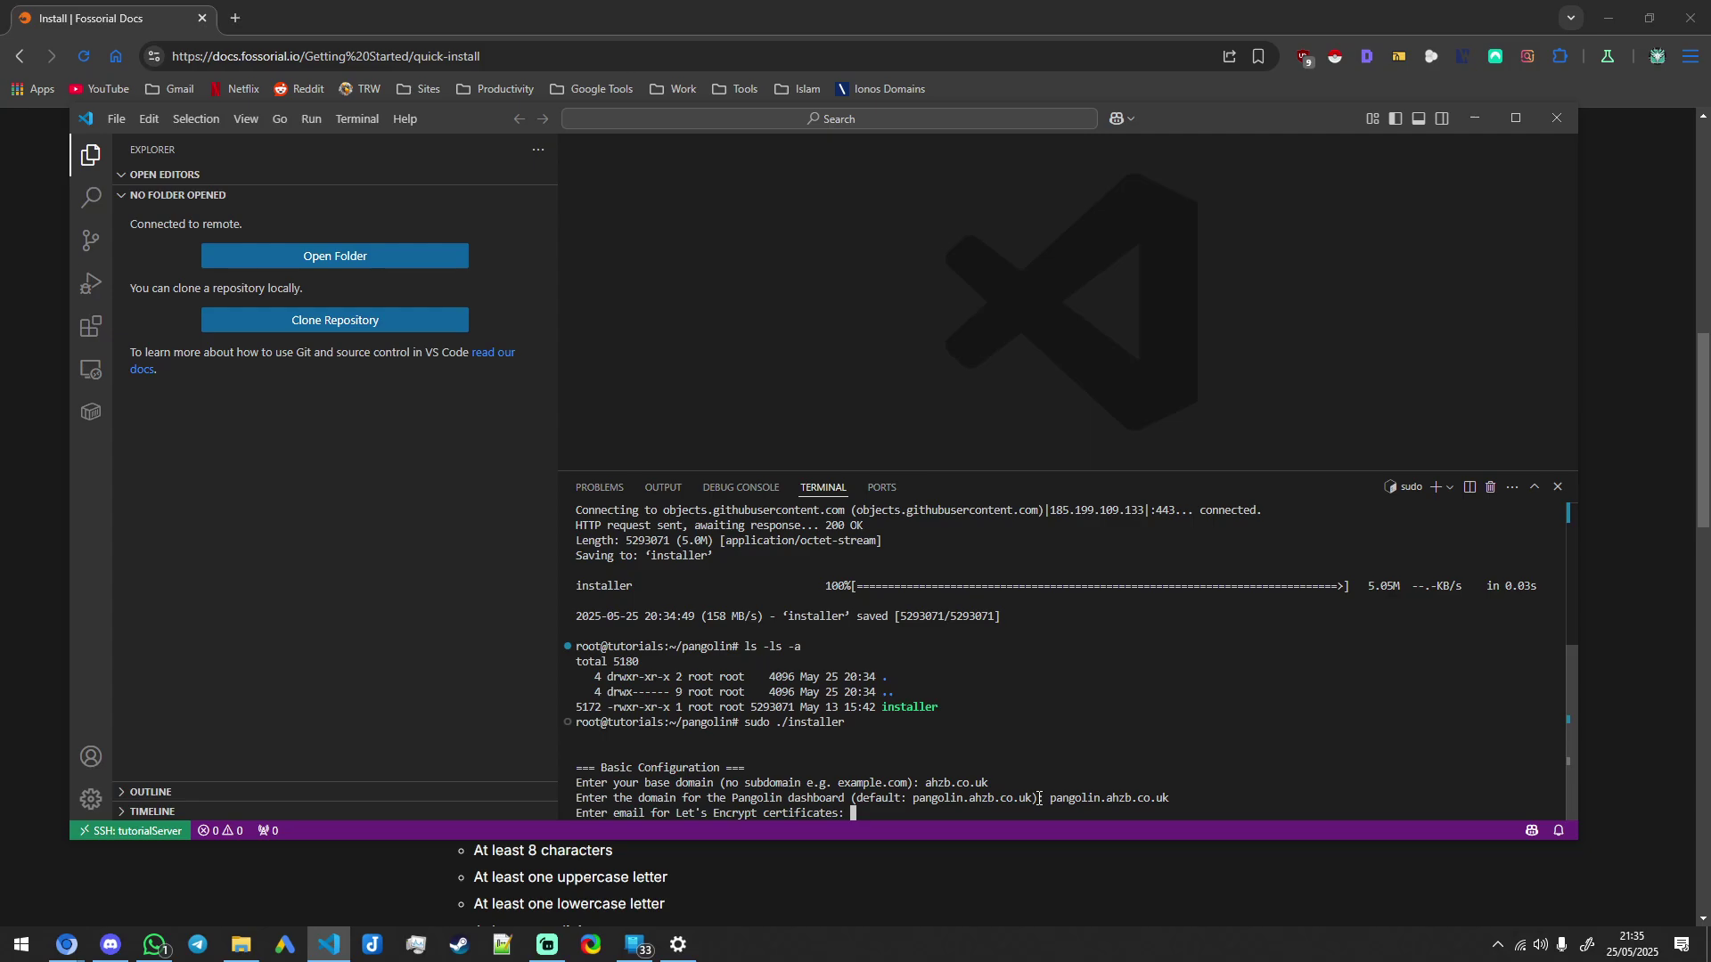
key("Return")
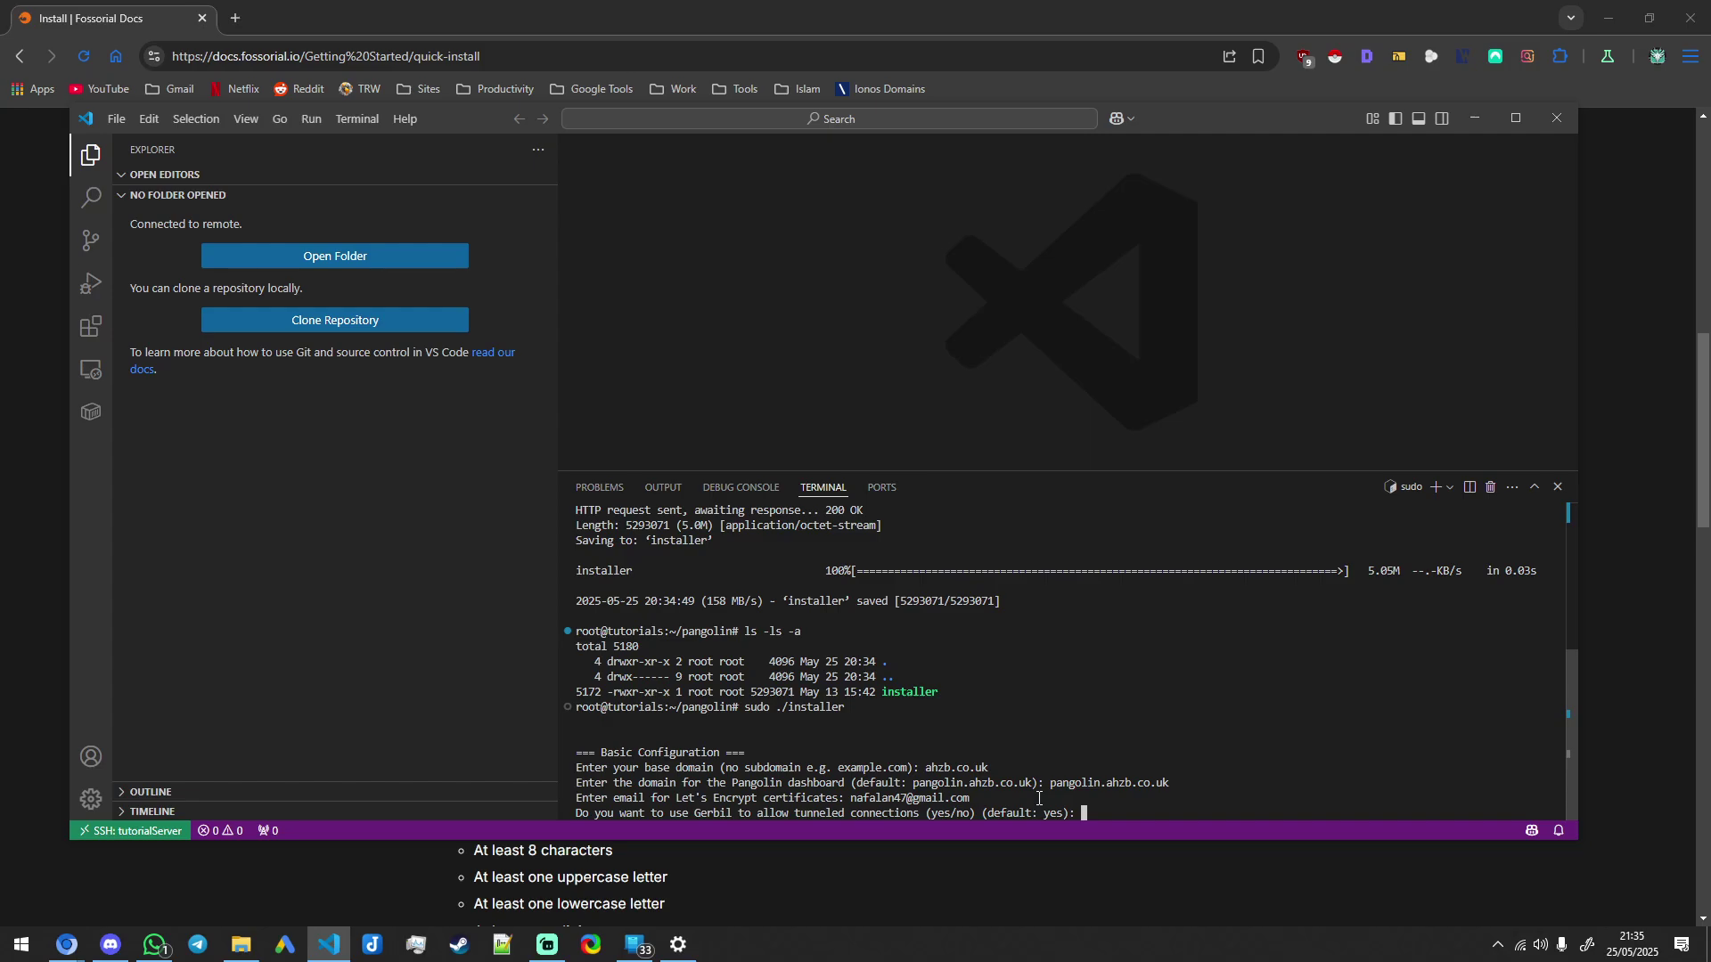
key("Return")
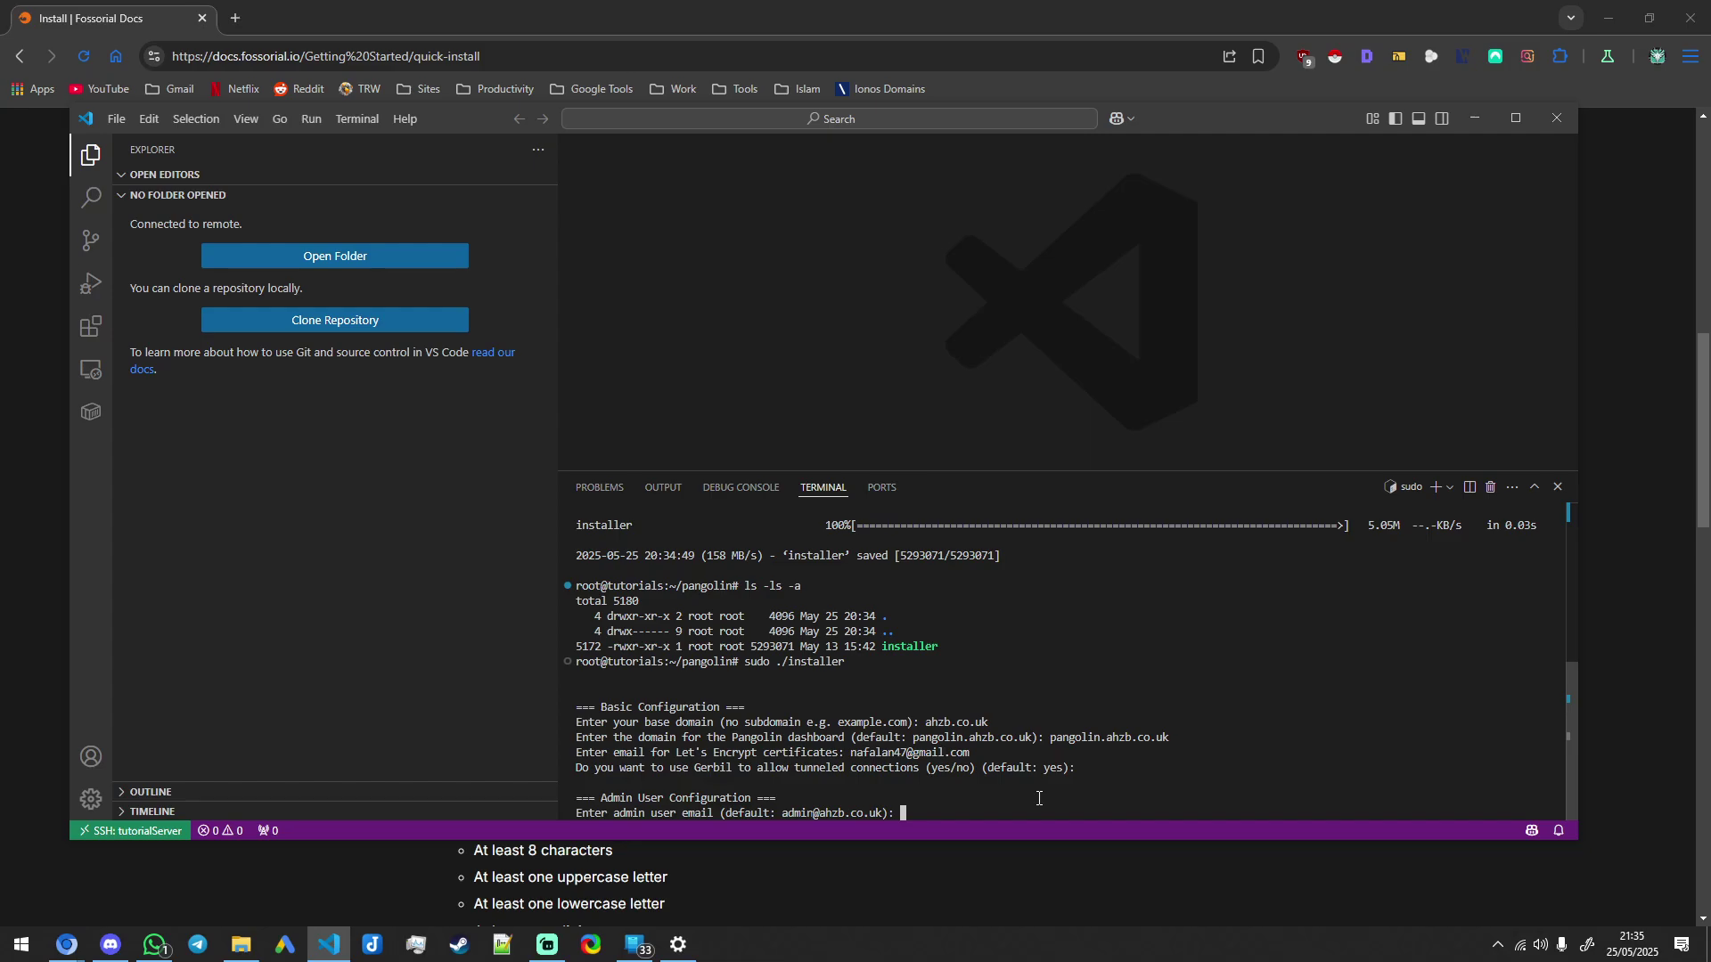
Step: Enter the admin email and confirmed password, keeping invite-only signup and organization creation defaults
key("Return")
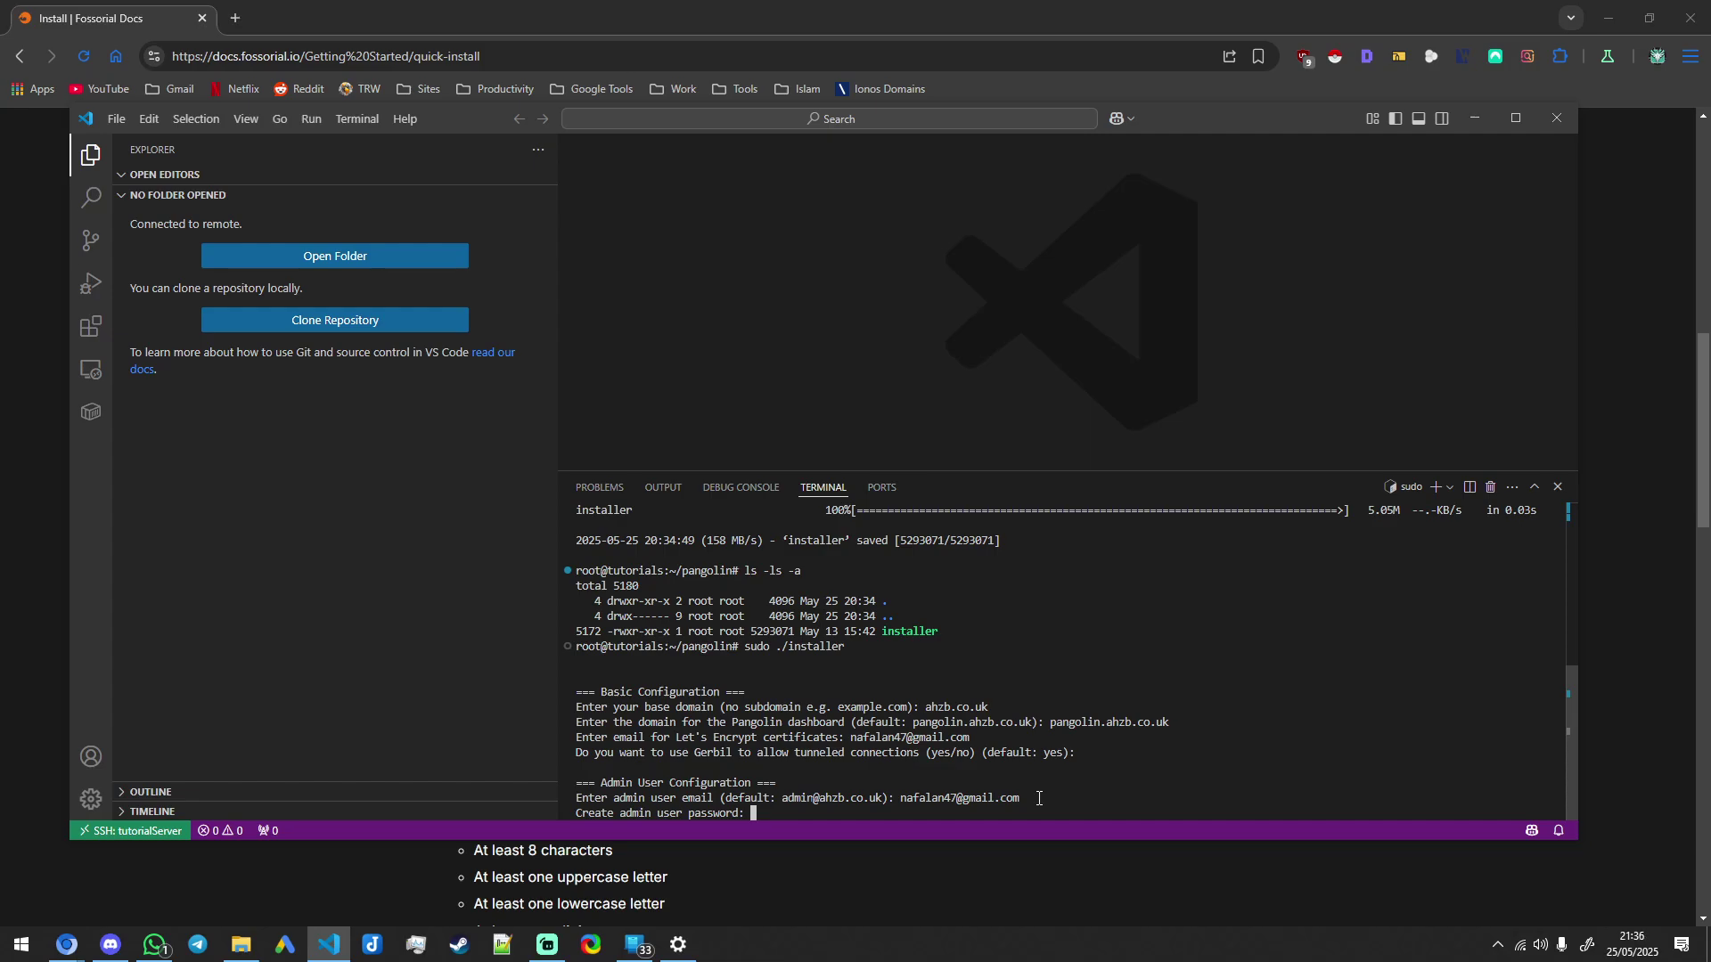
key("Return")
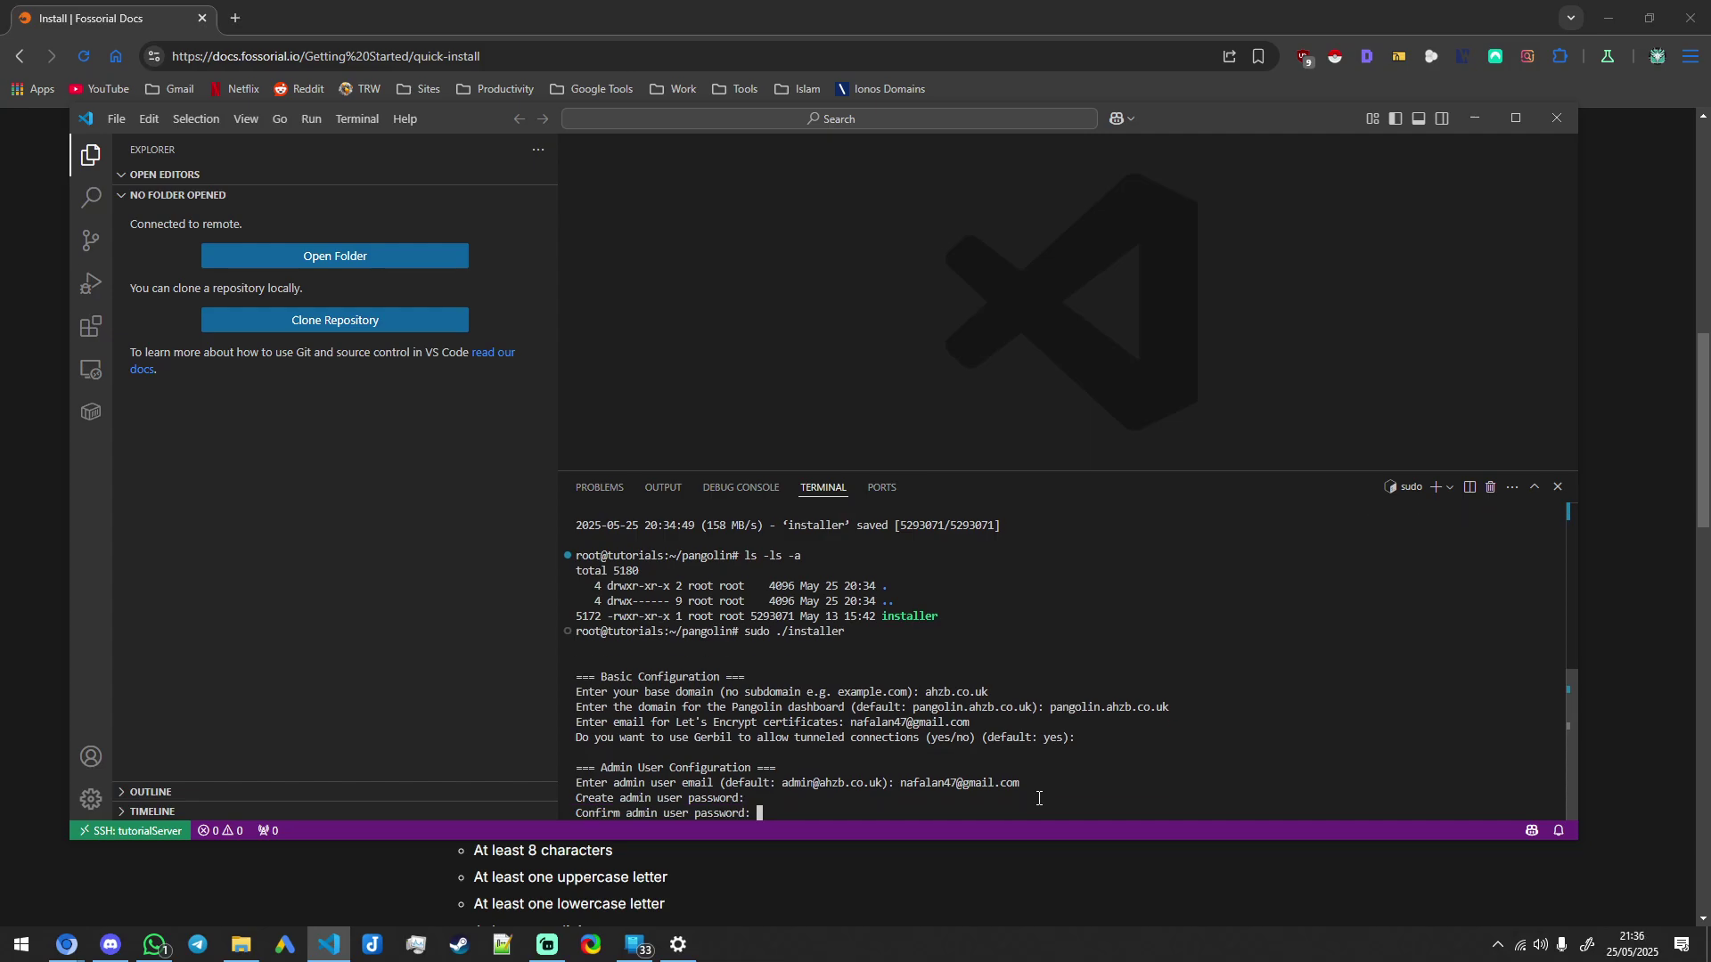
key("Return")
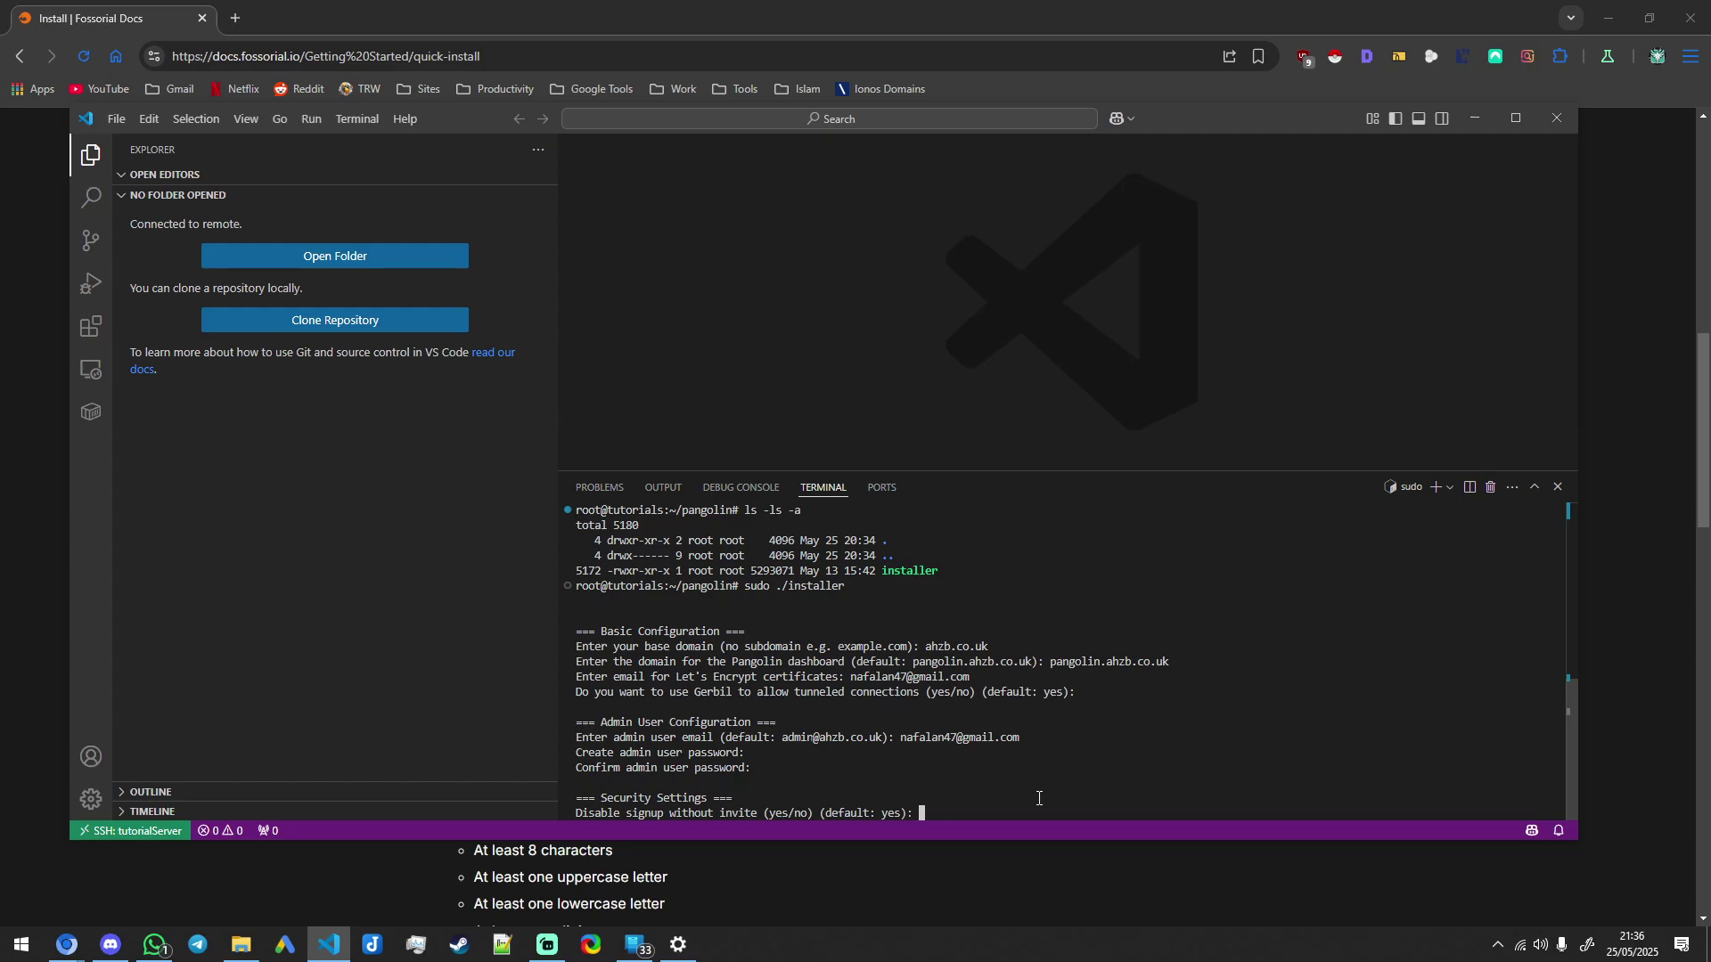
key("Return")
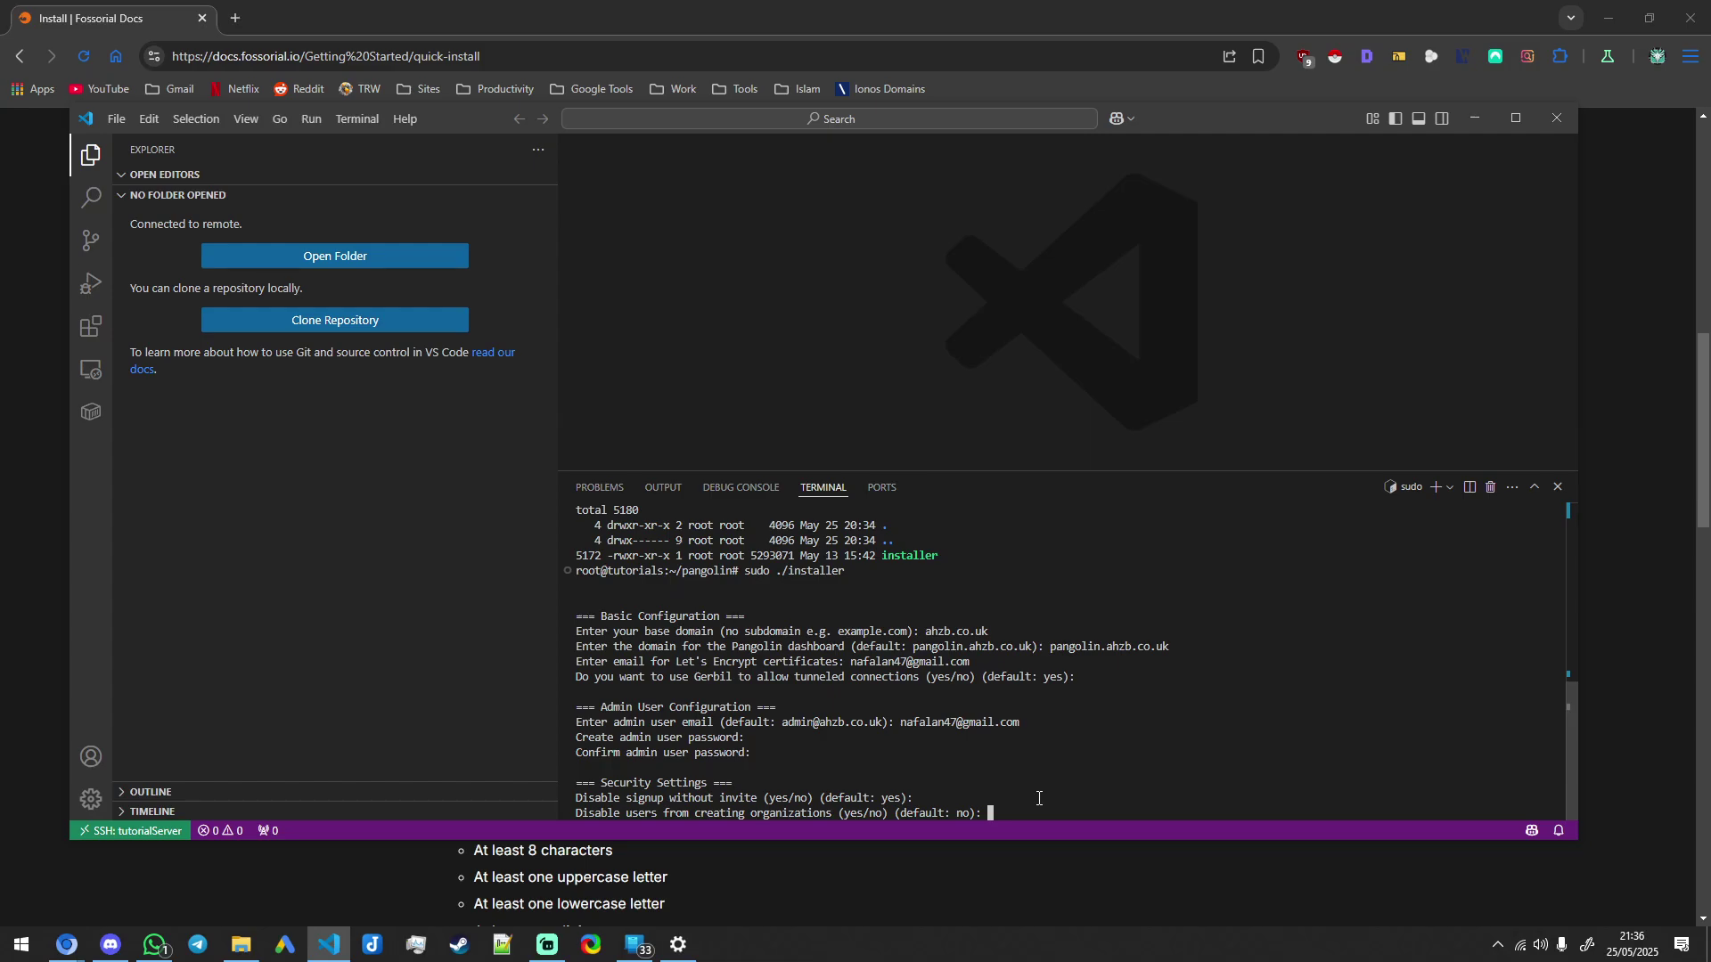
key("Return")
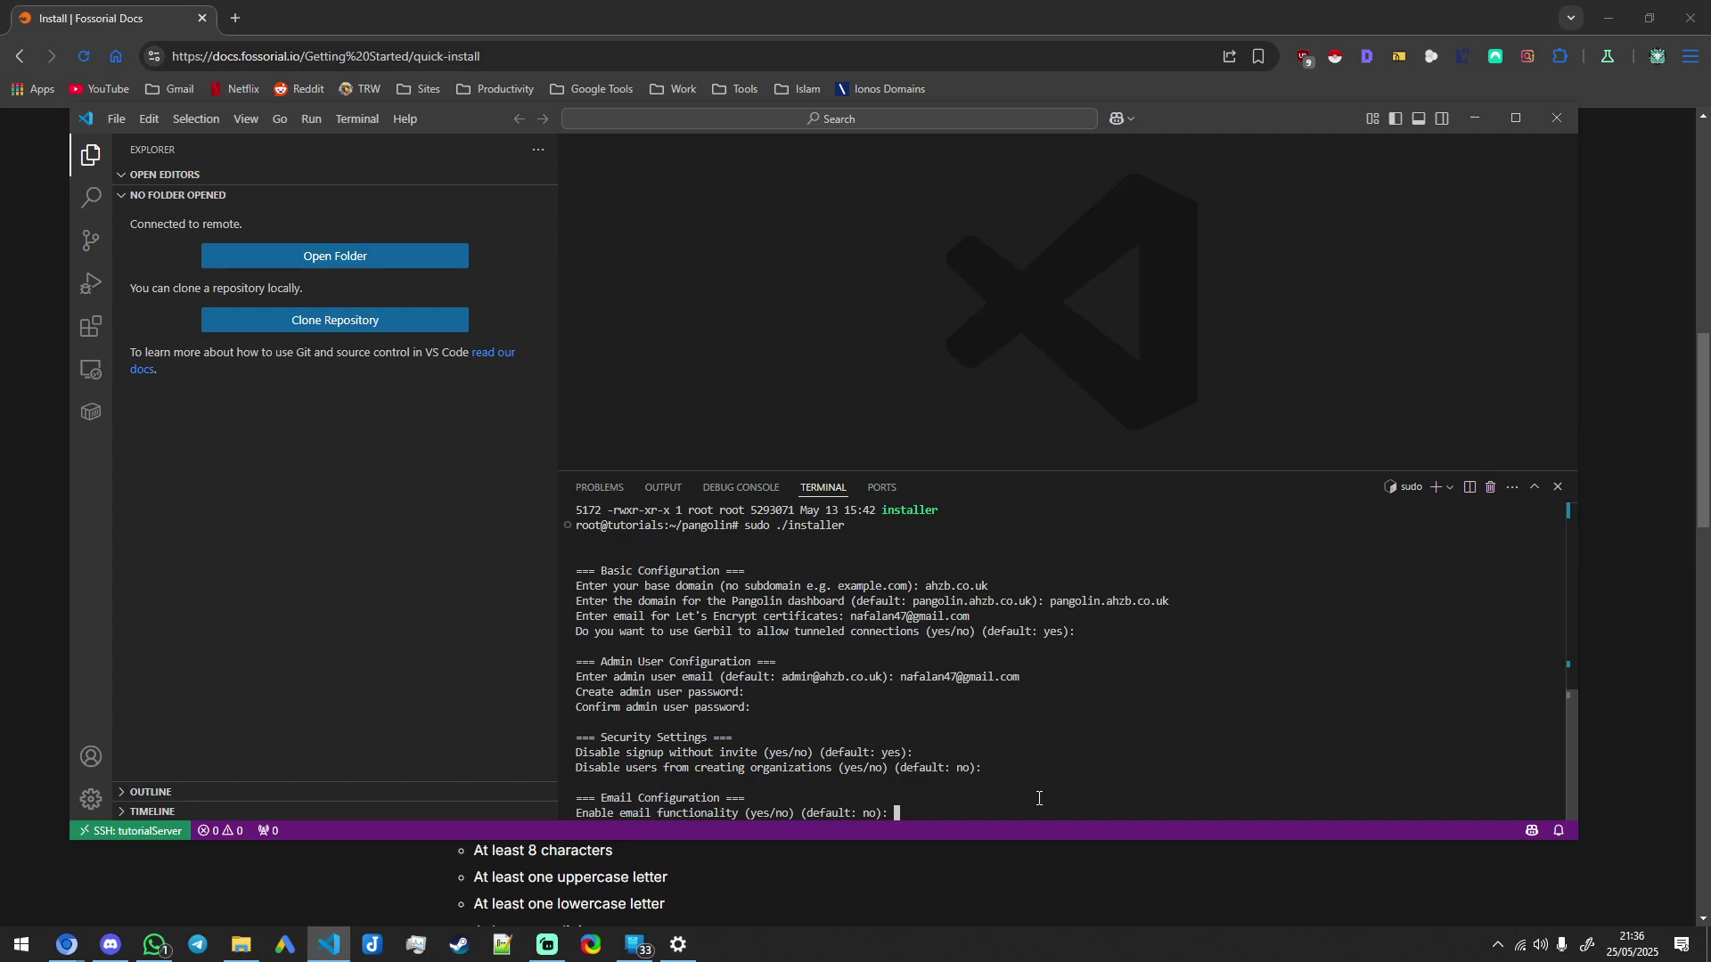
Step: Leave email functionality off and confirm installing and starting the Pangolin containers
key("Return")
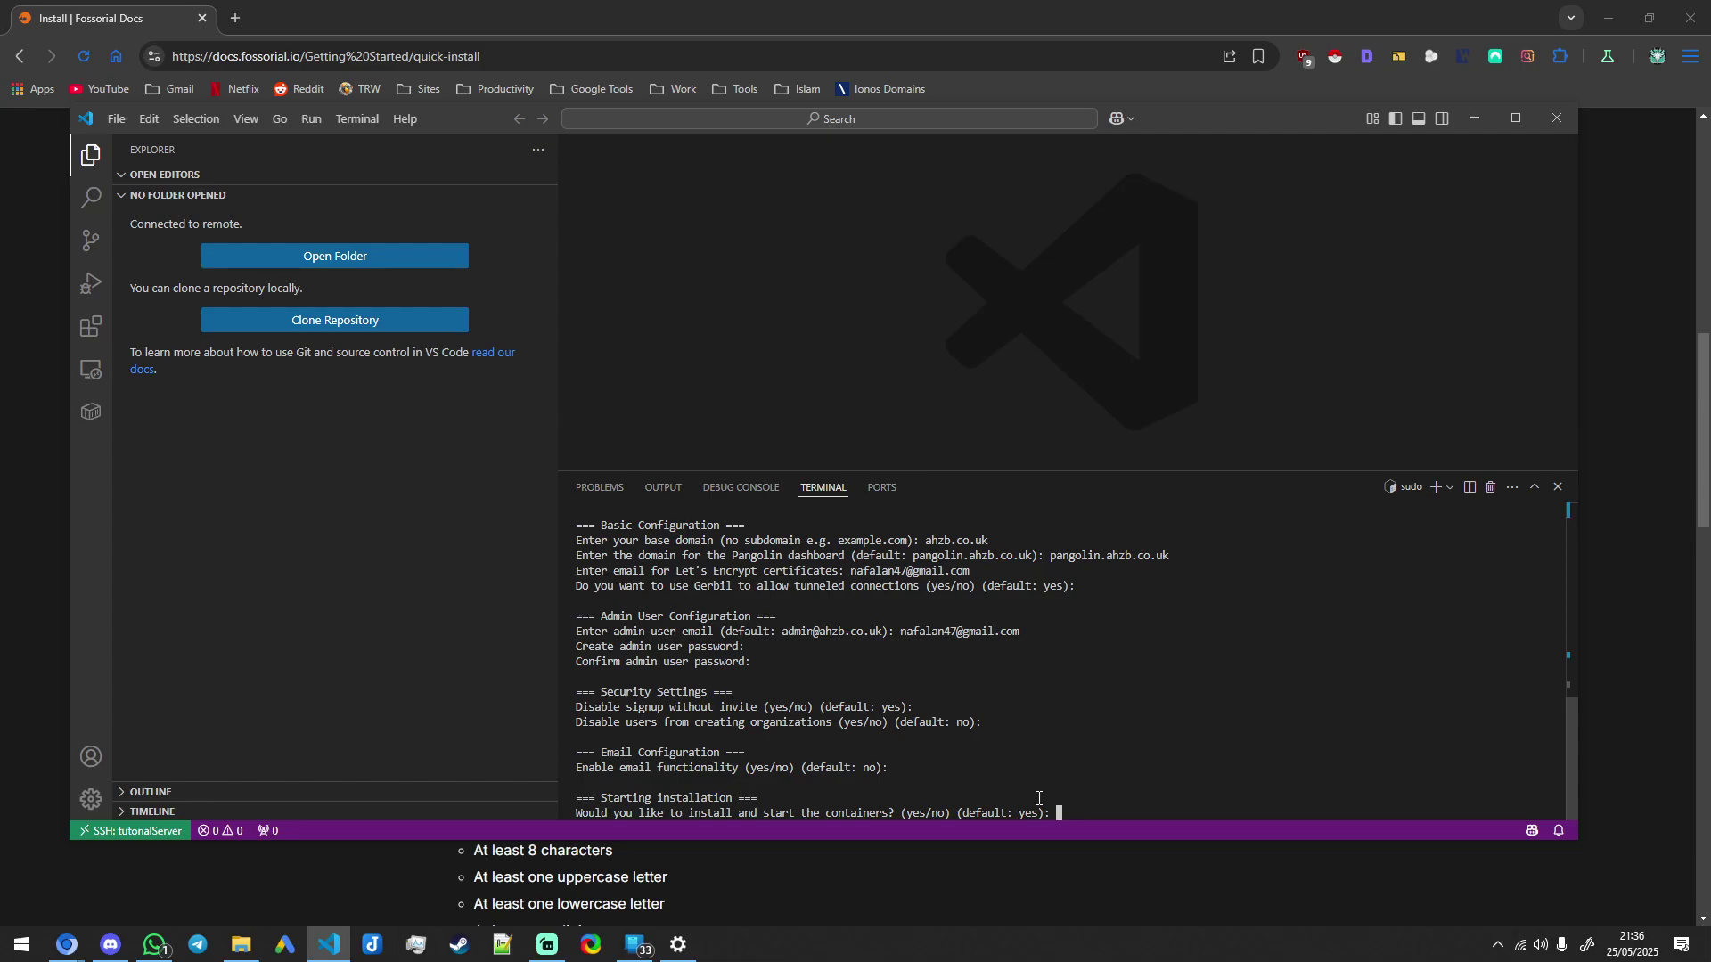
key("Return")
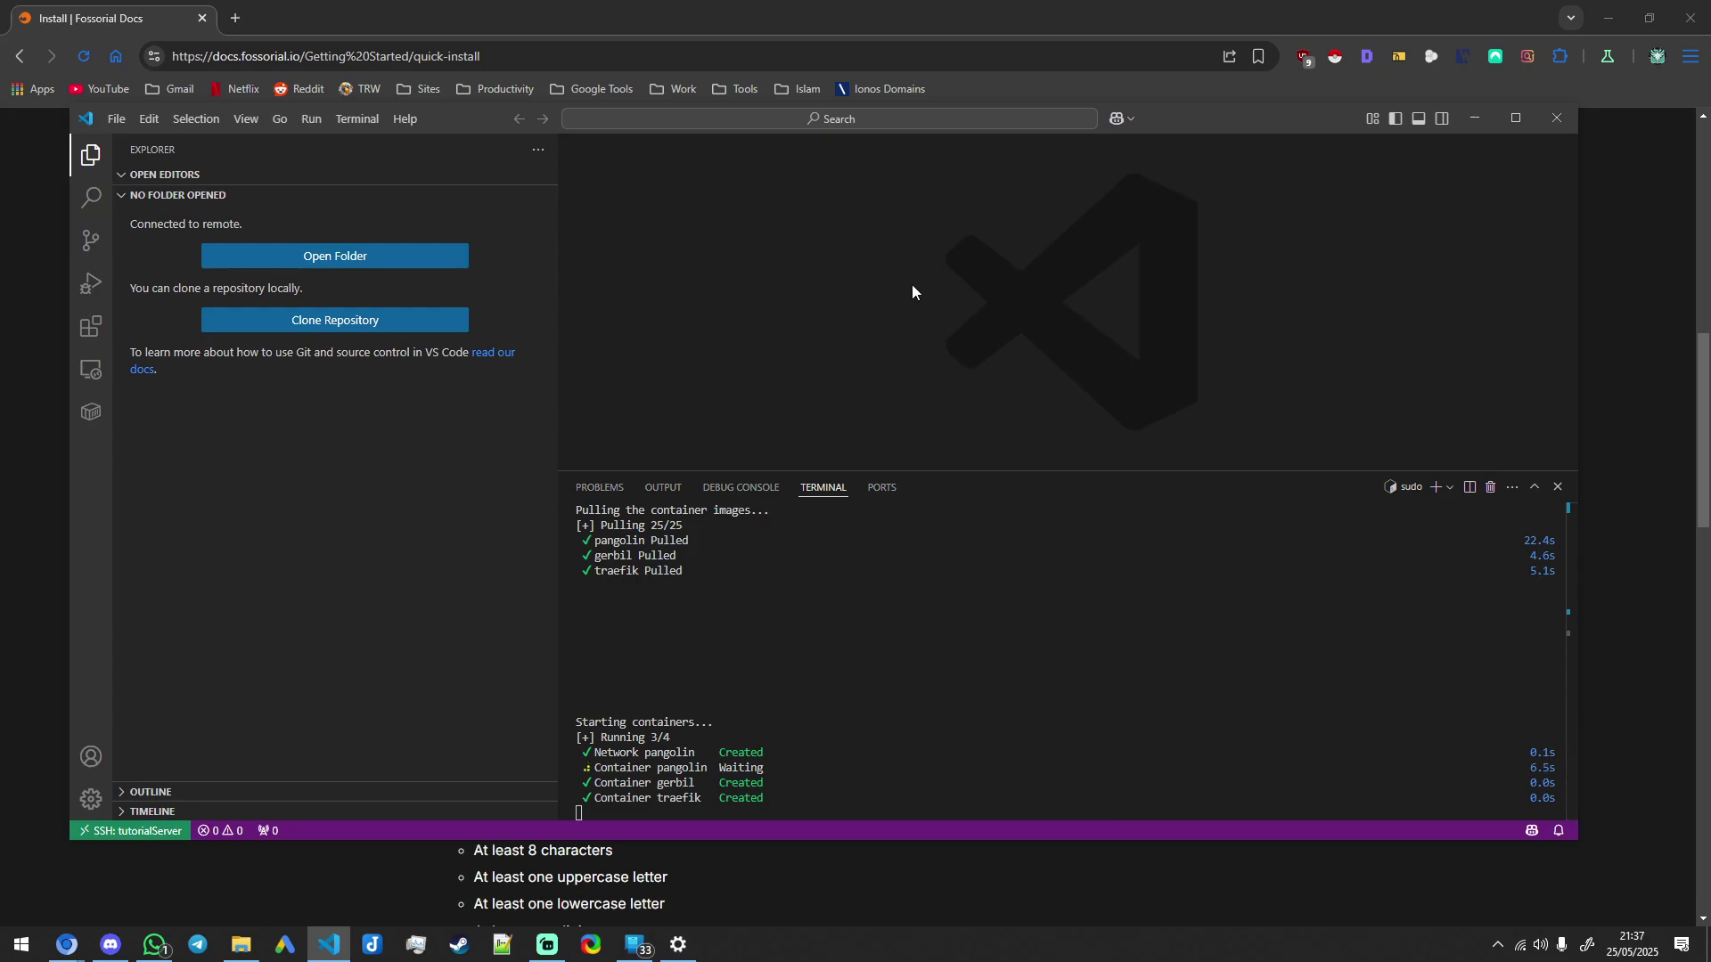
Step: Tile VS Code right and the docs browser left, then decline CrowdSec to complete installation
key("super+Right")
left_click(357, 267)
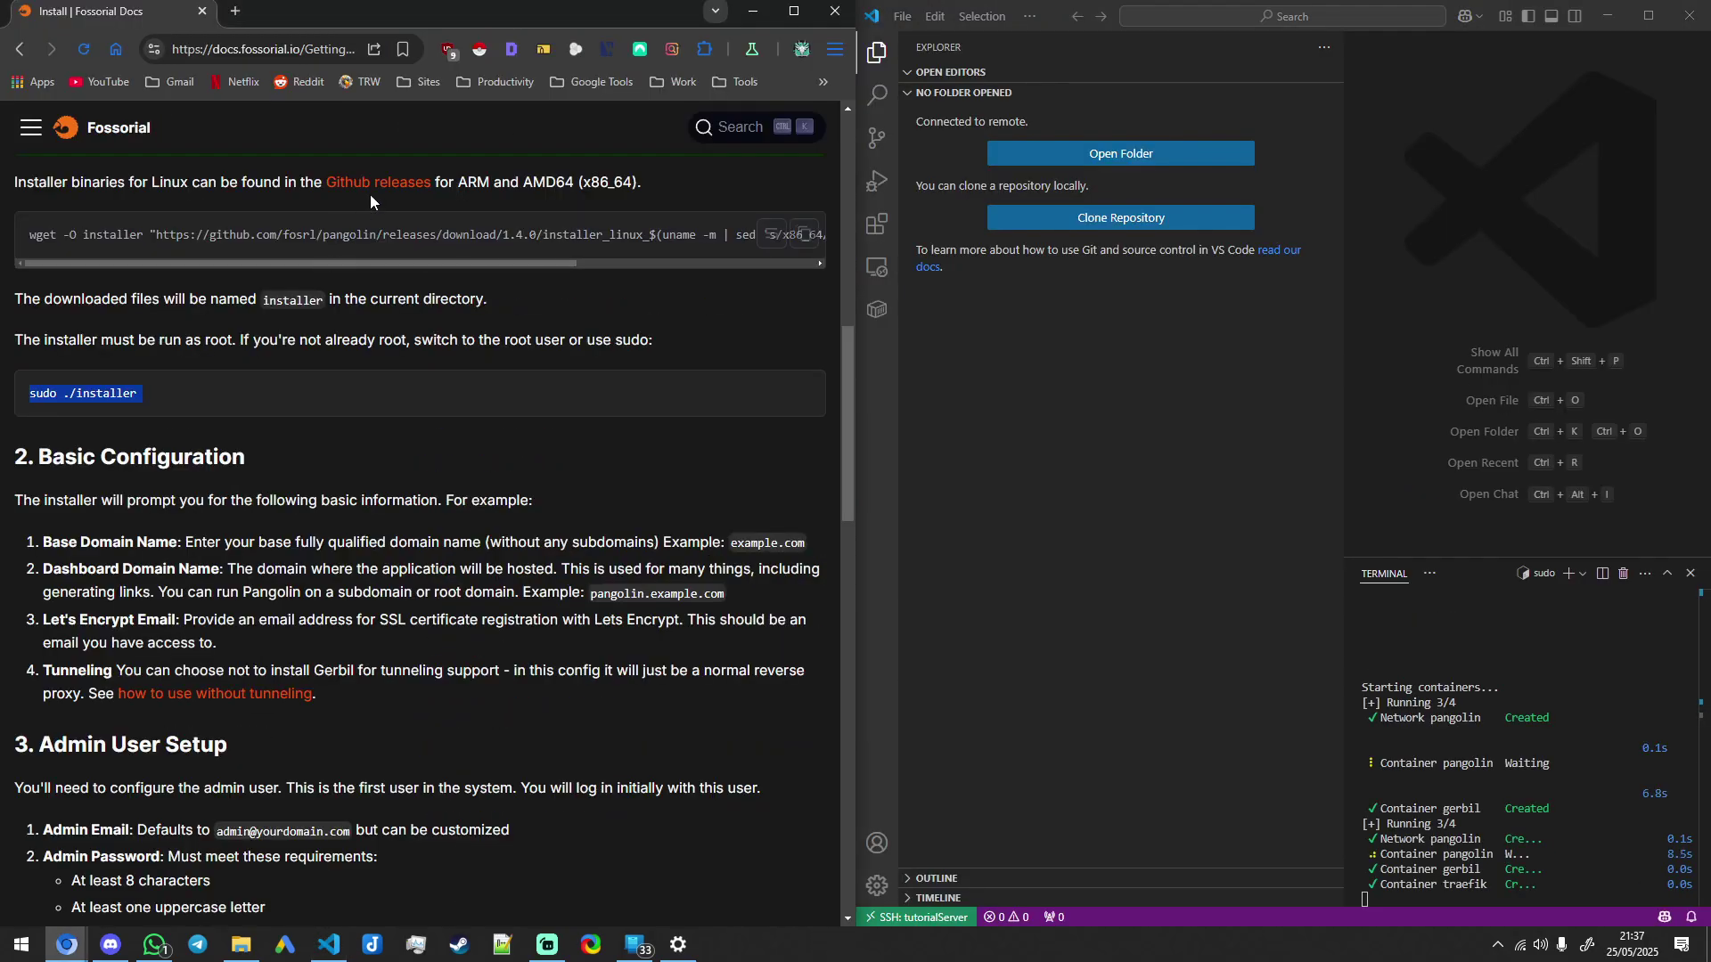
left_click(235, 10)
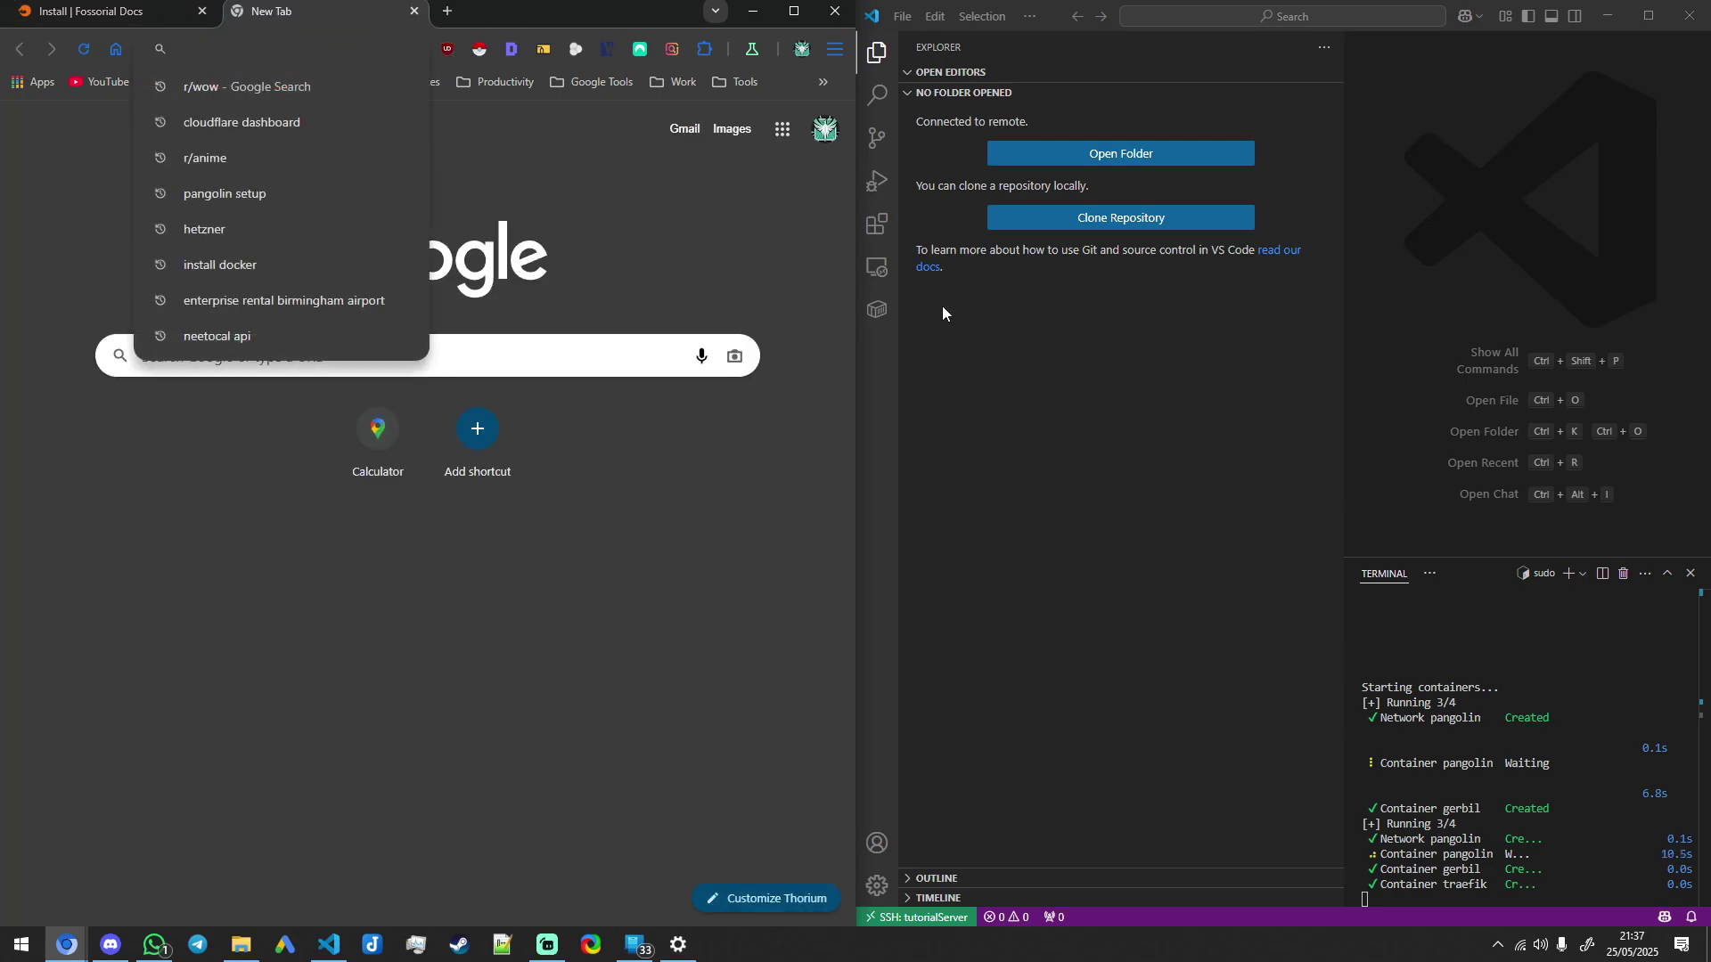
left_click(1179, 489)
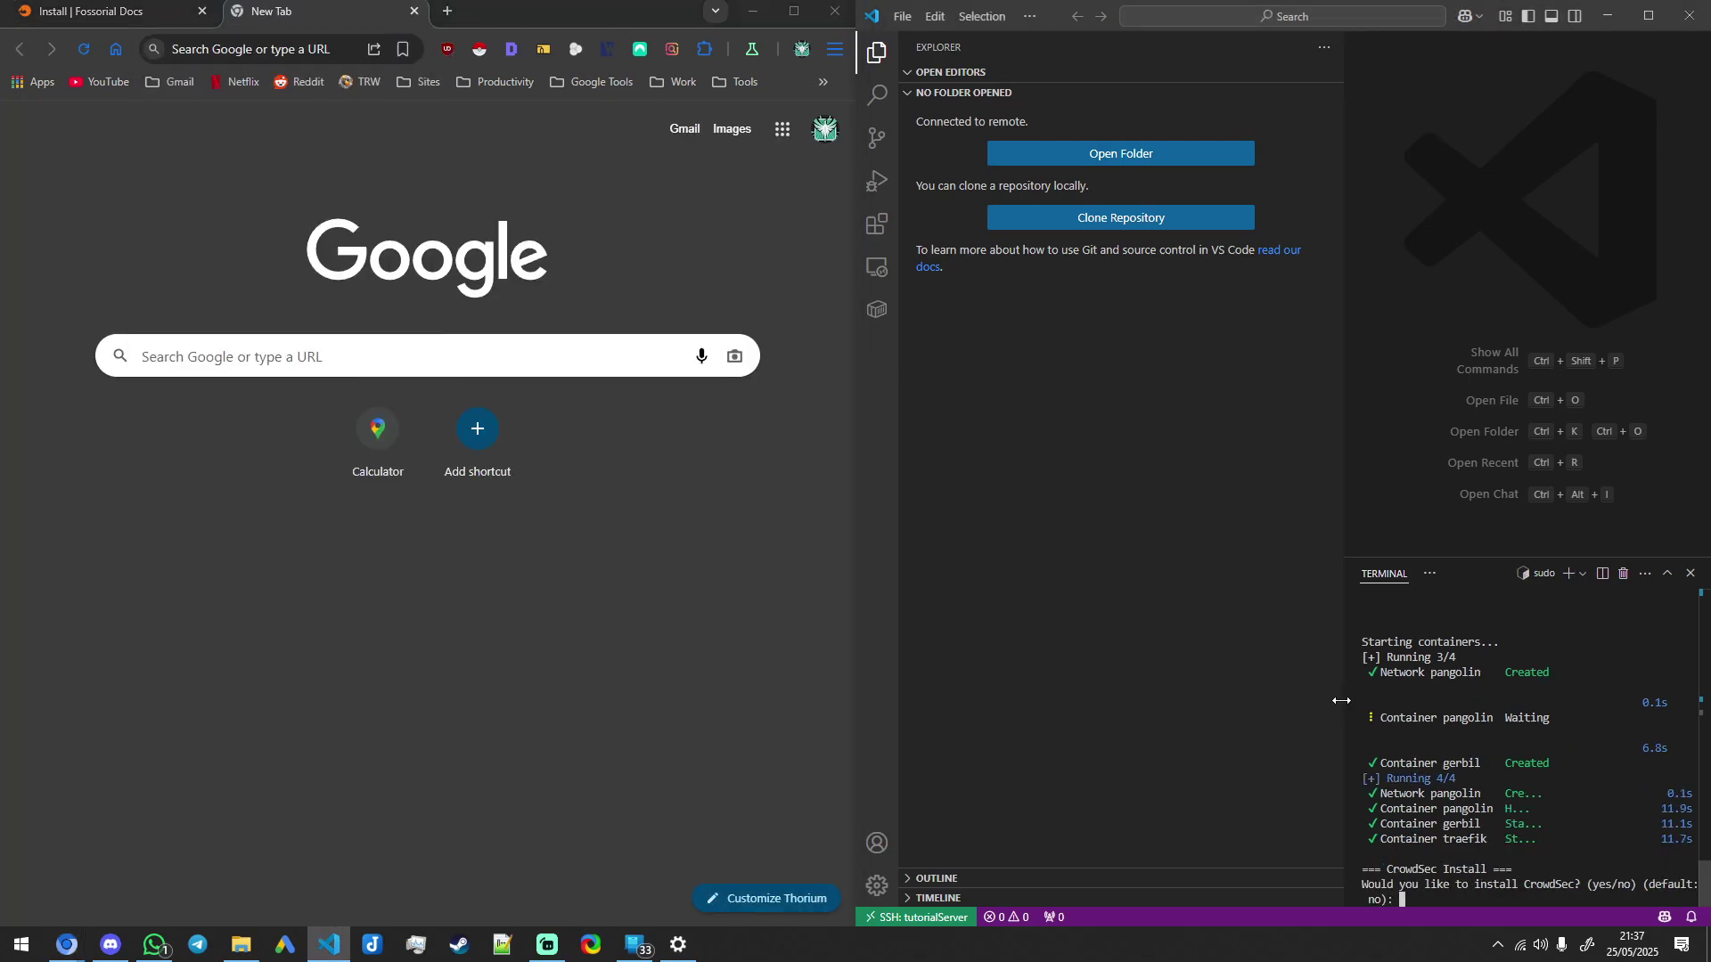
left_click_drag(1344, 708, 1165, 704)
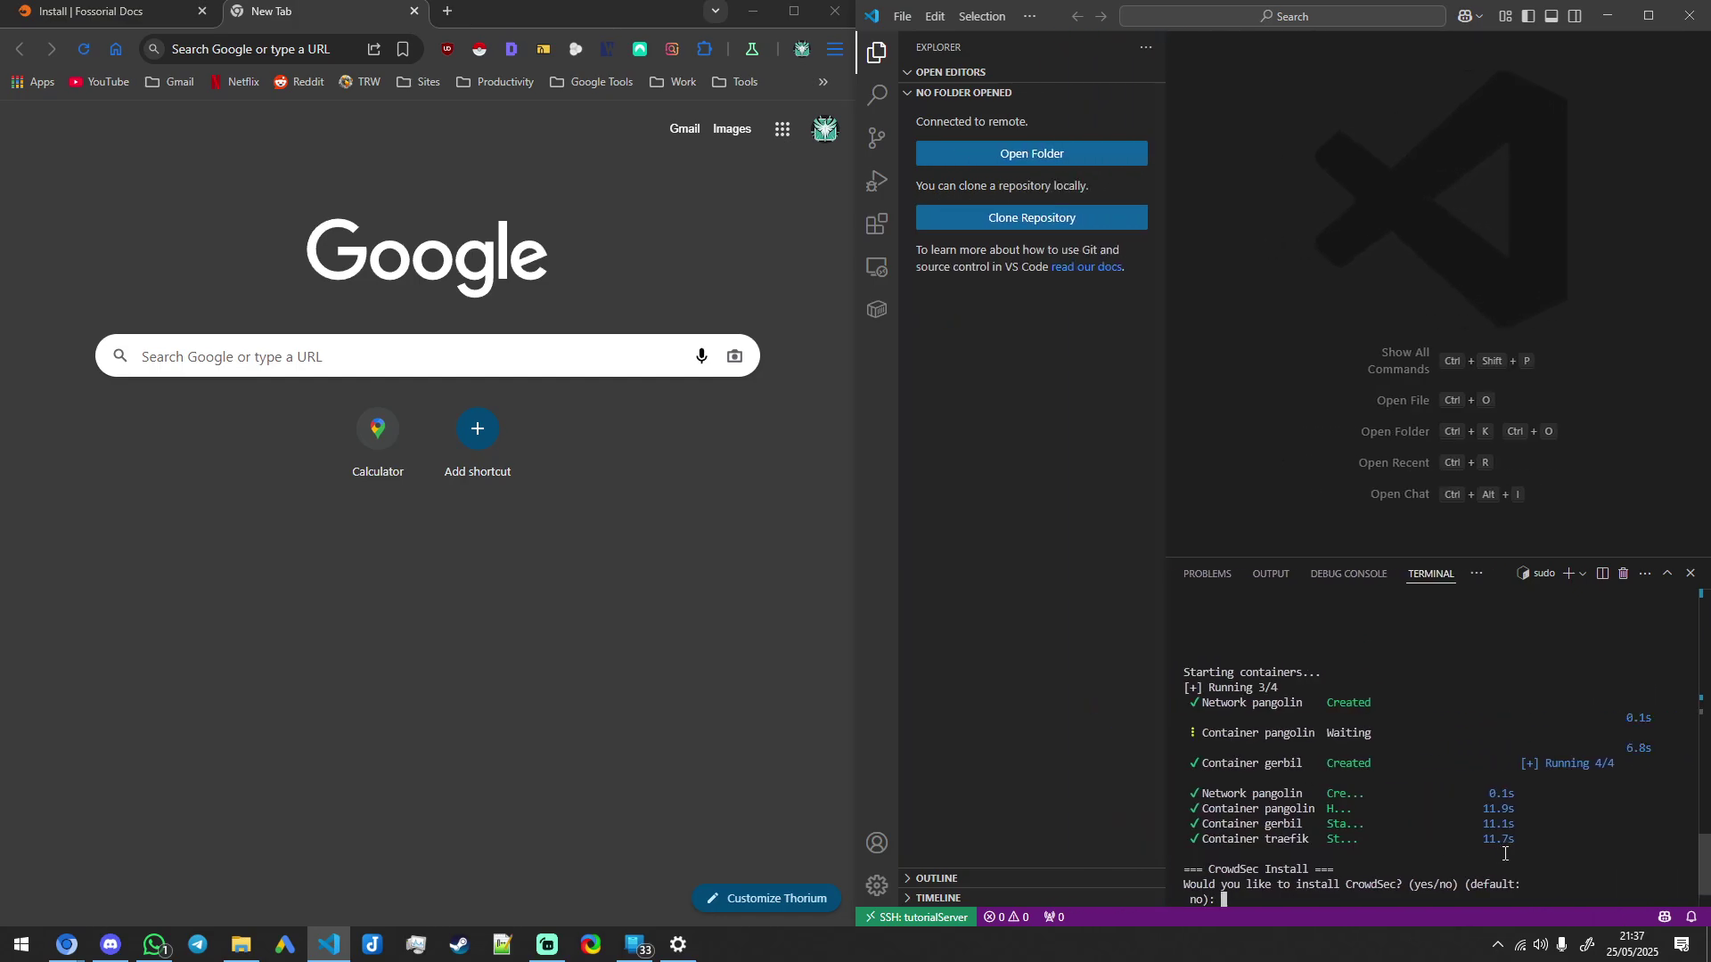
key("Return")
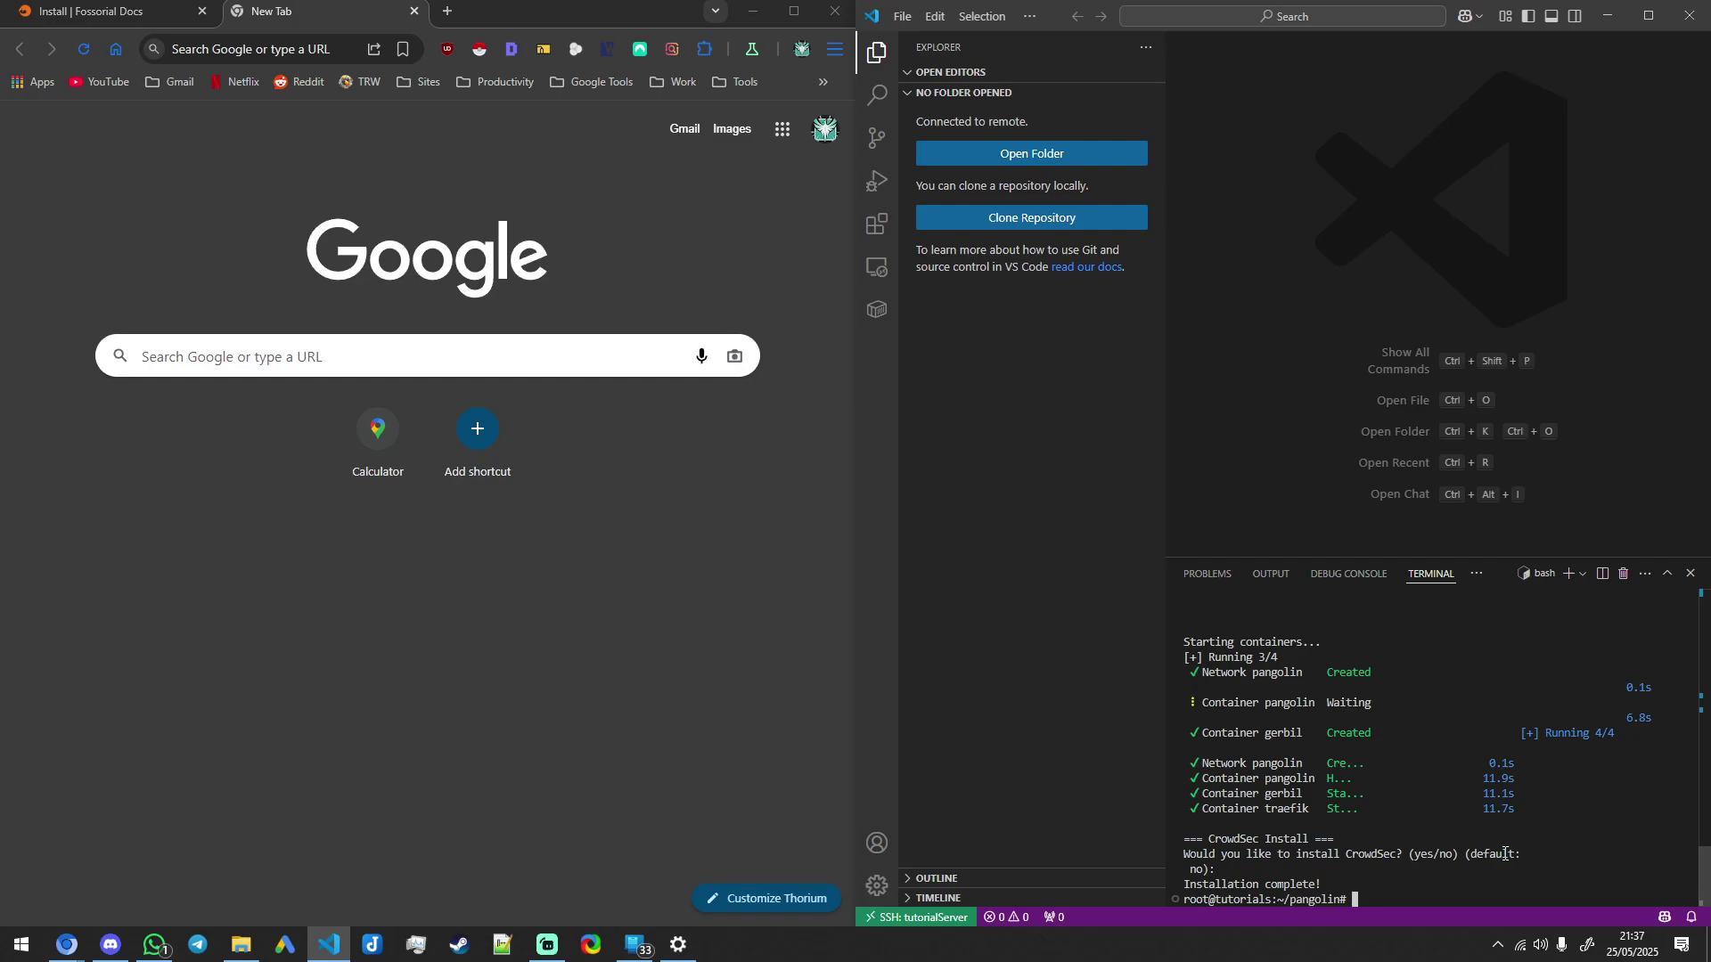
Step: Enter pangolin.ahzb.co.uk in the new browser tab's address bar
left_click(500, 679)
left_click(278, 52)
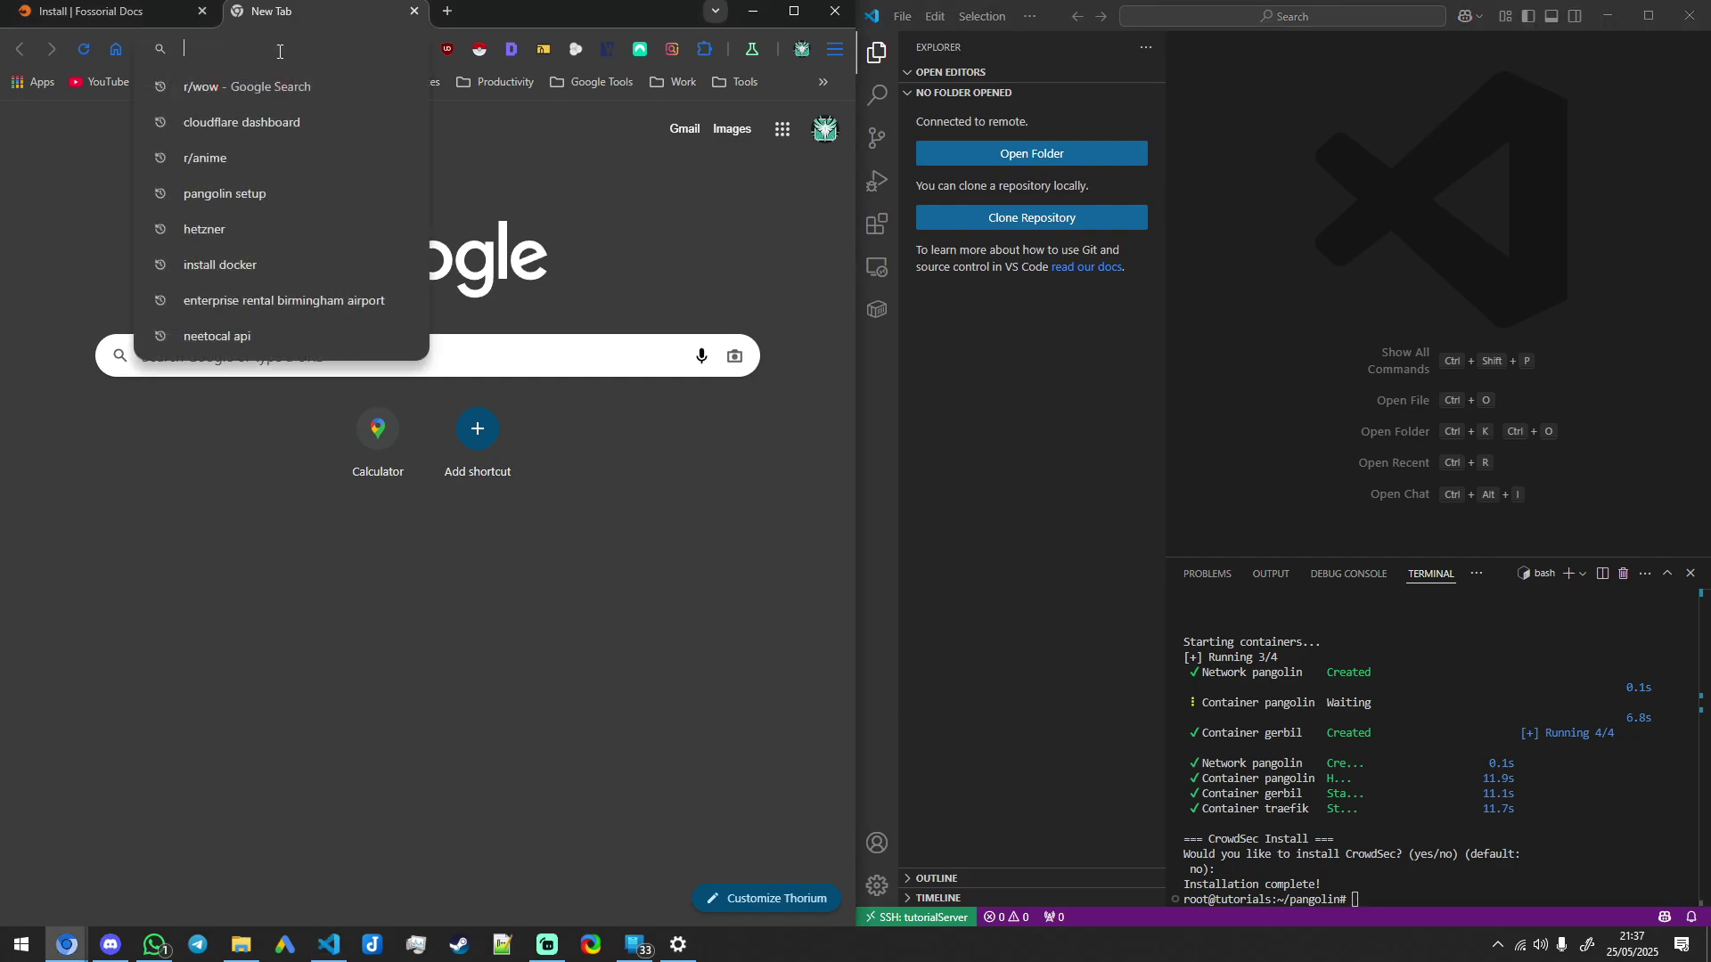
type("pangoli")
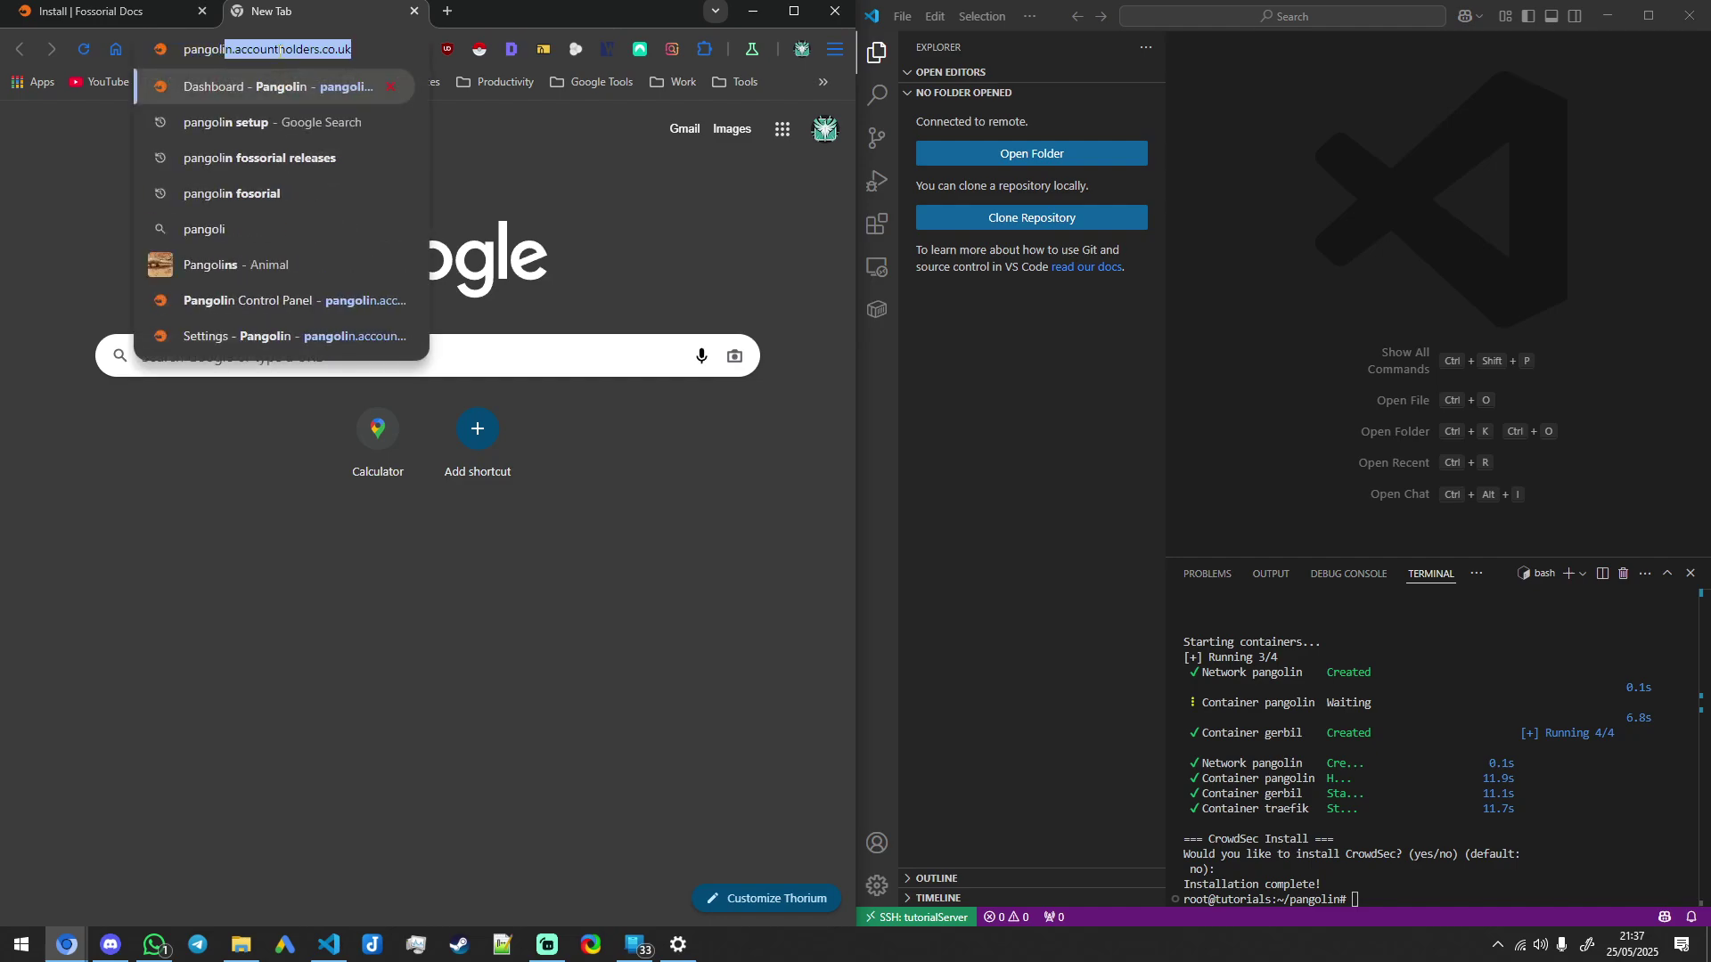
type("n.ahzb")
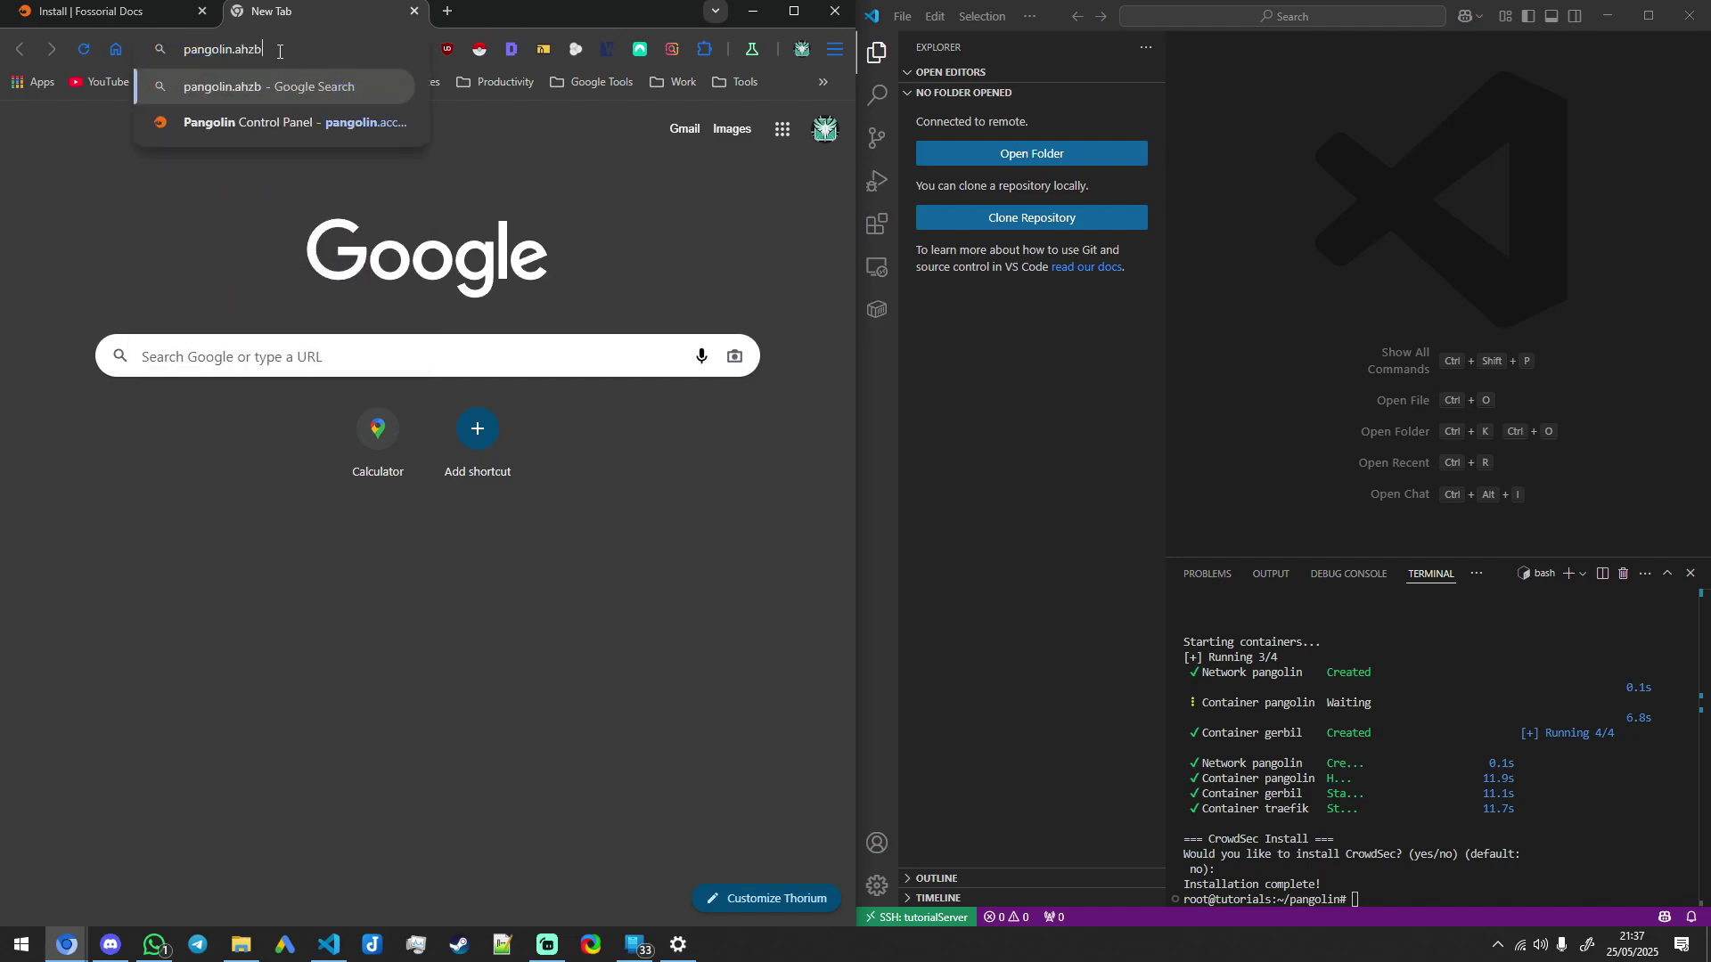
type(".co.uk")
Step: Log into the Pangolin dashboard with the account email and password, dismissing the save-login prompt
key("Return")
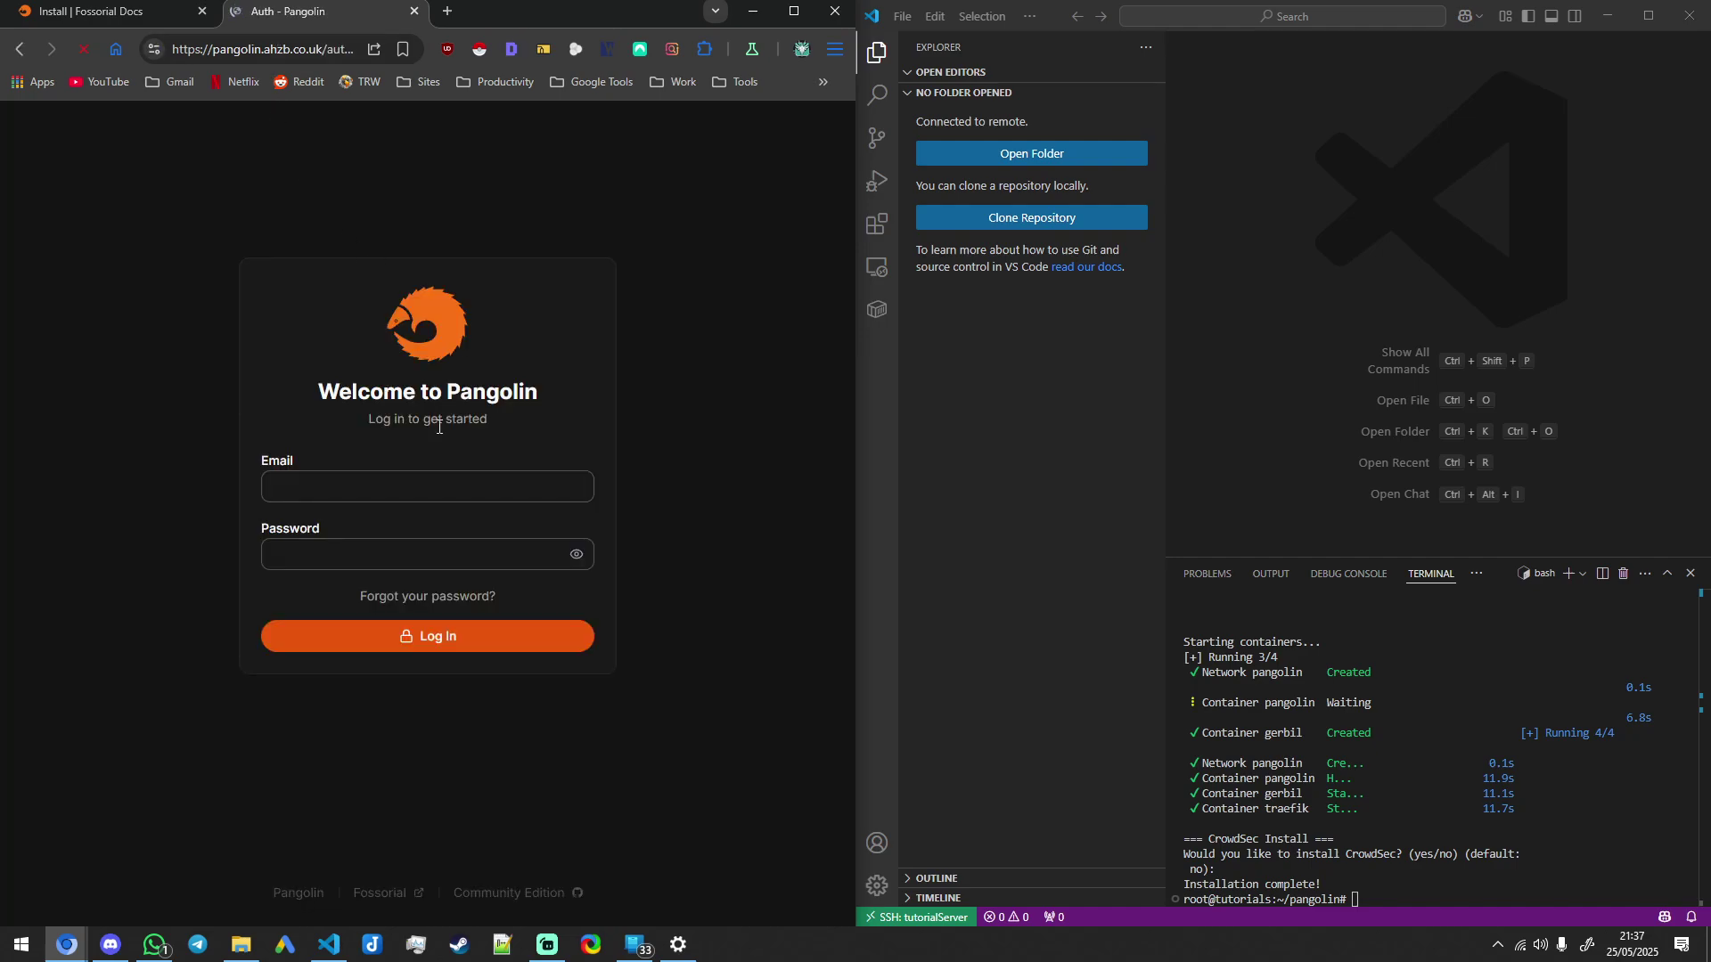
left_click(409, 485)
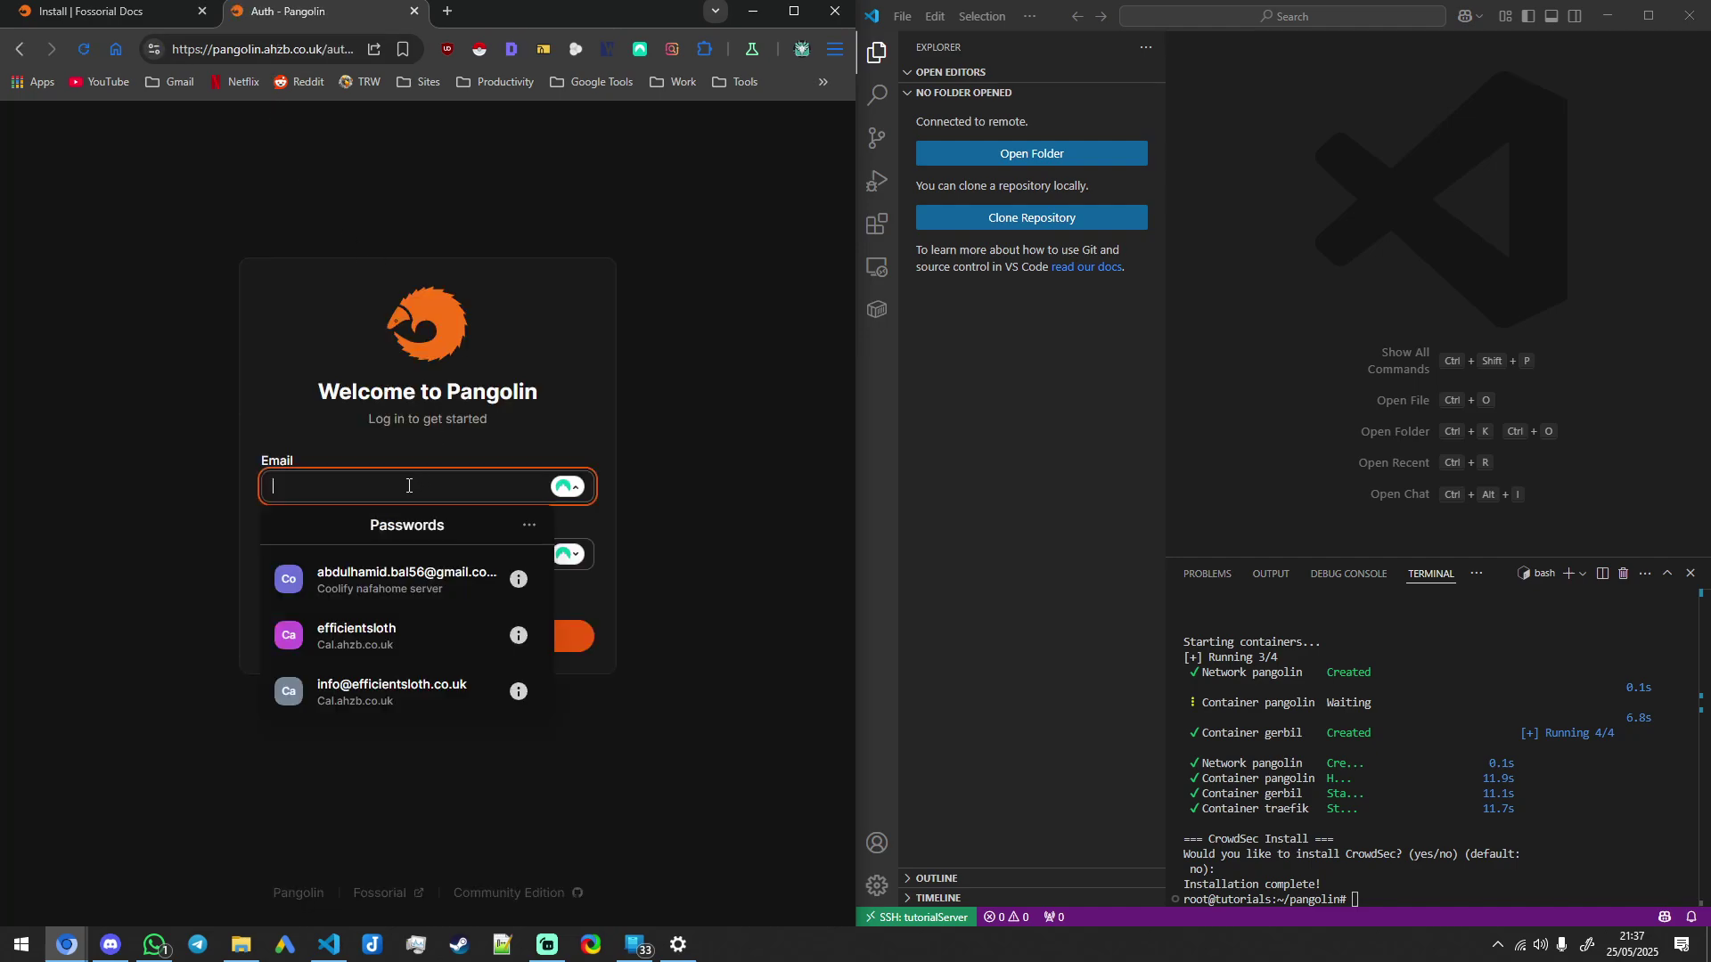
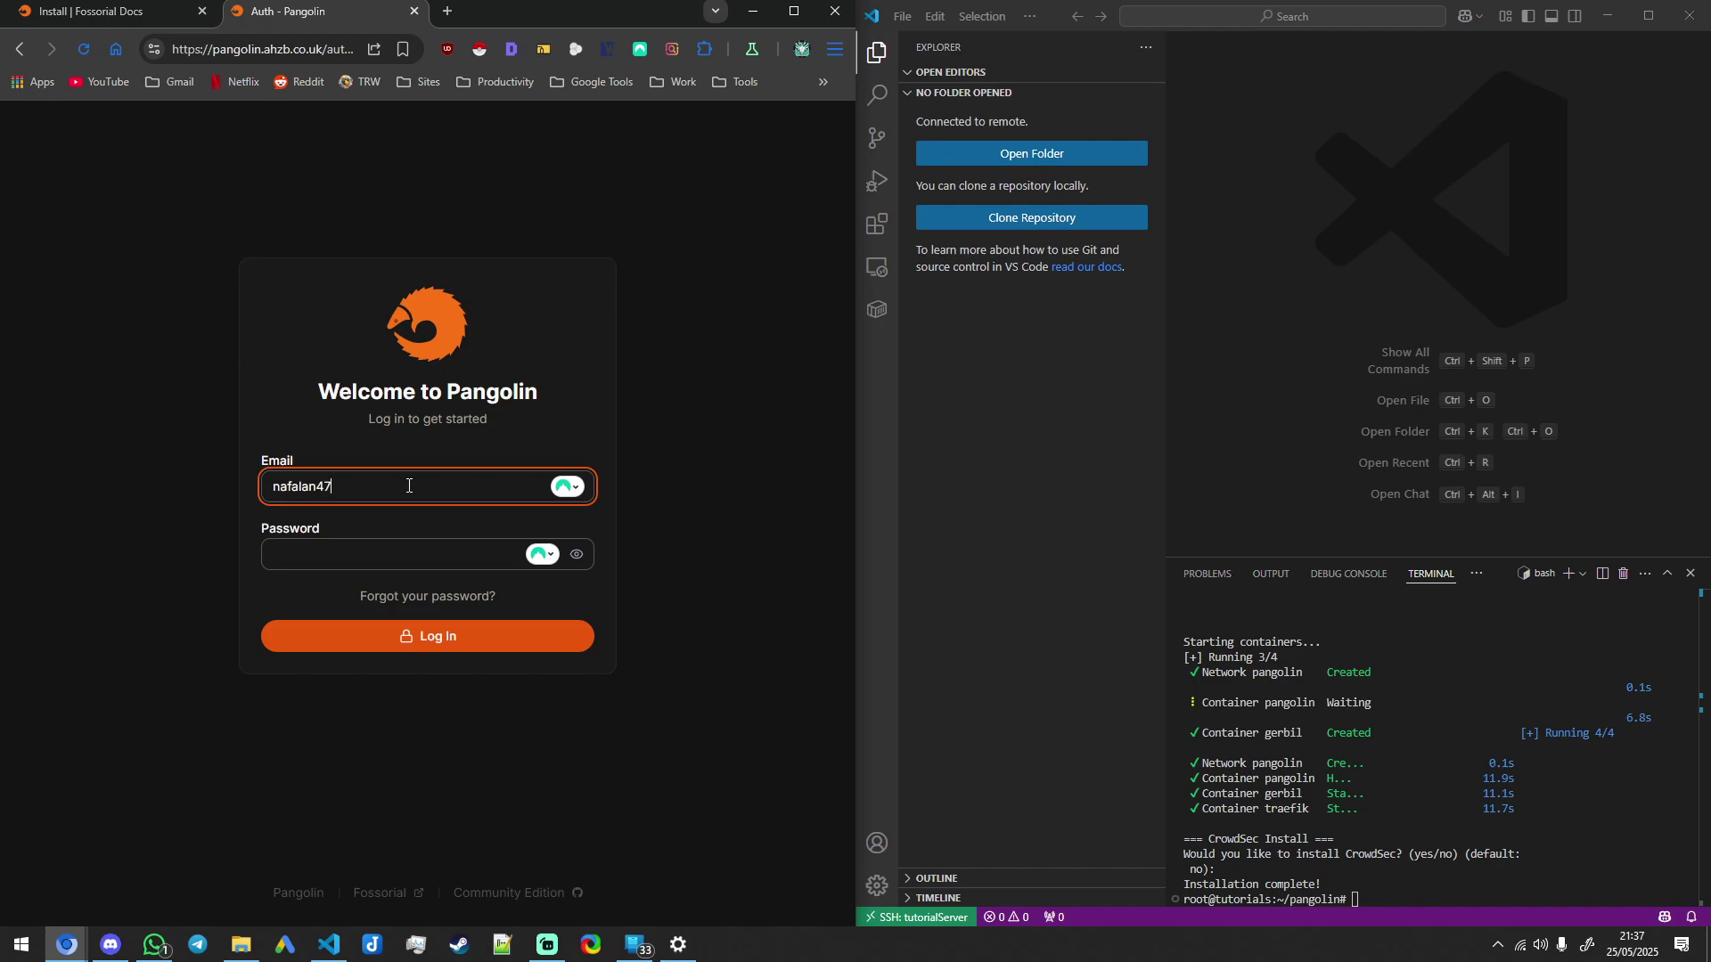
key("Tab")
key("Tab")
type("*******")
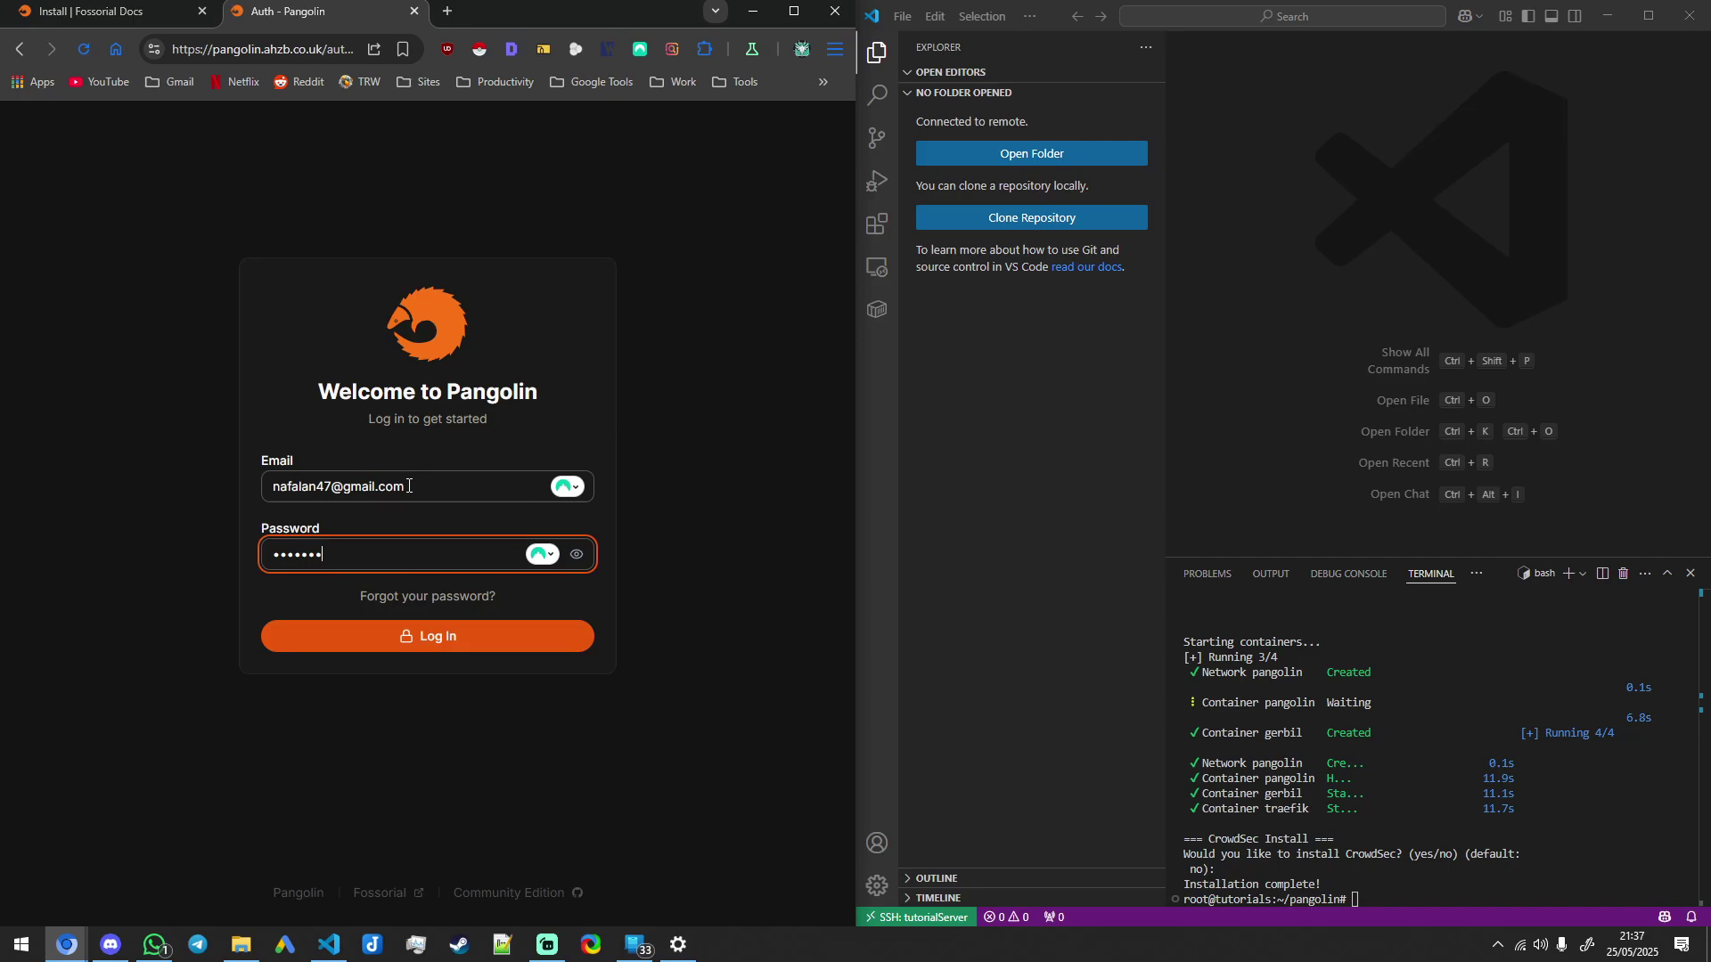
type("*")
key("Return")
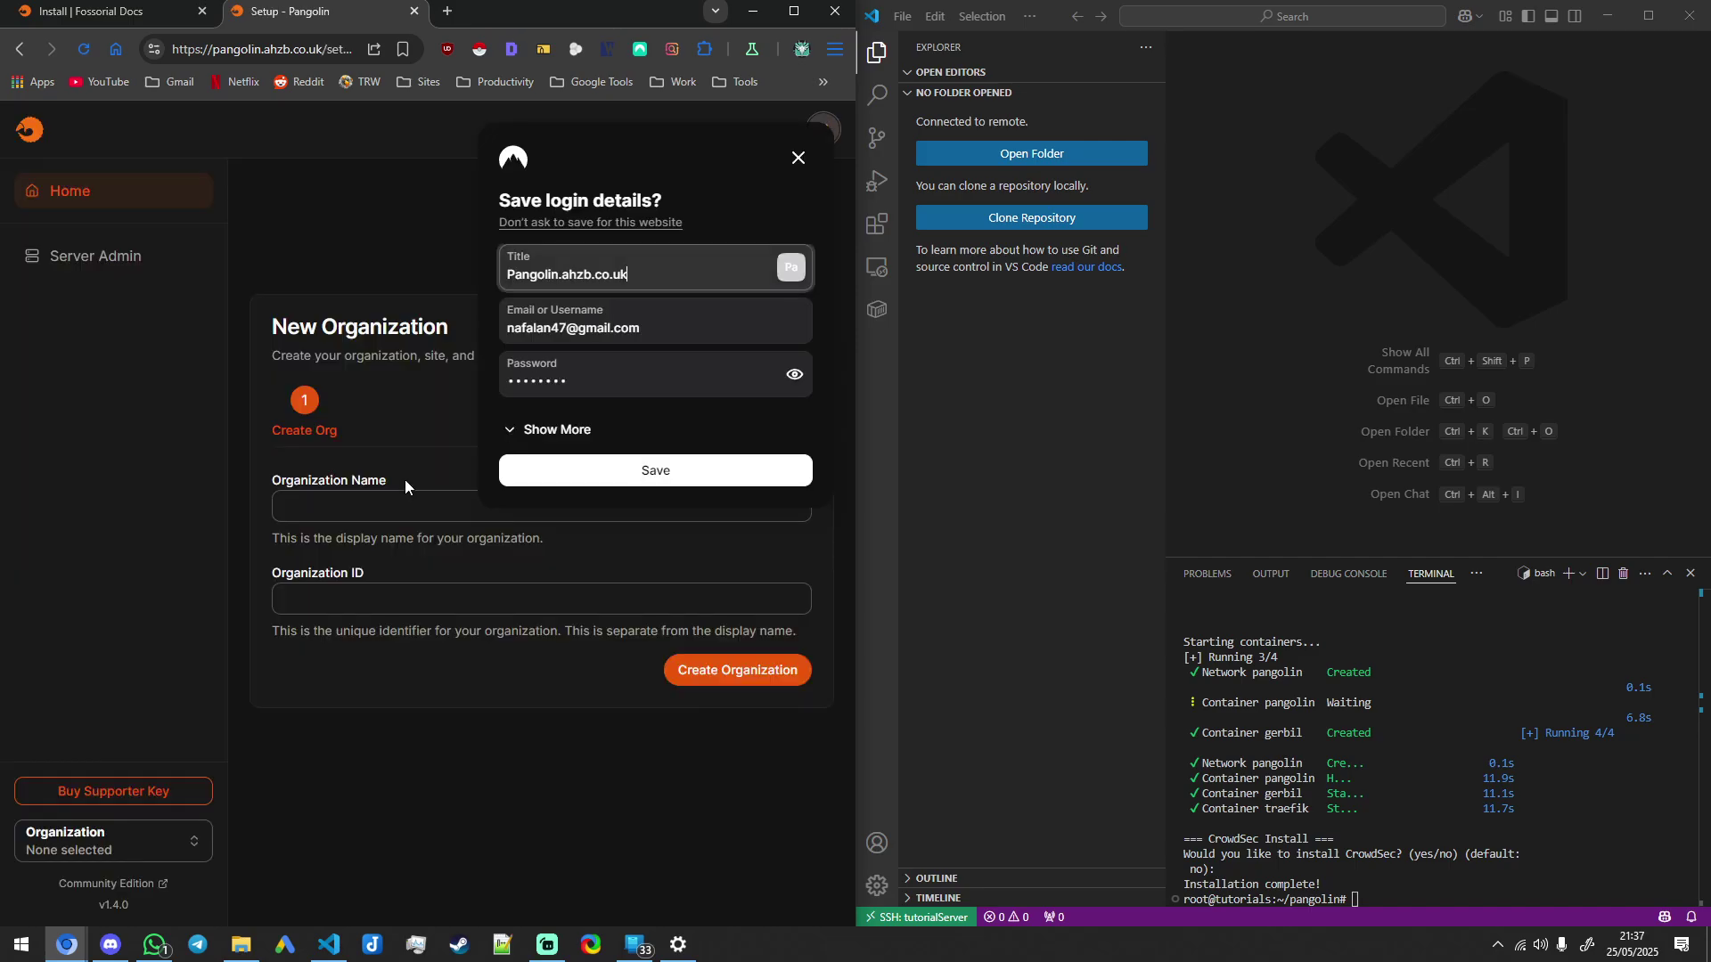
left_click(429, 271)
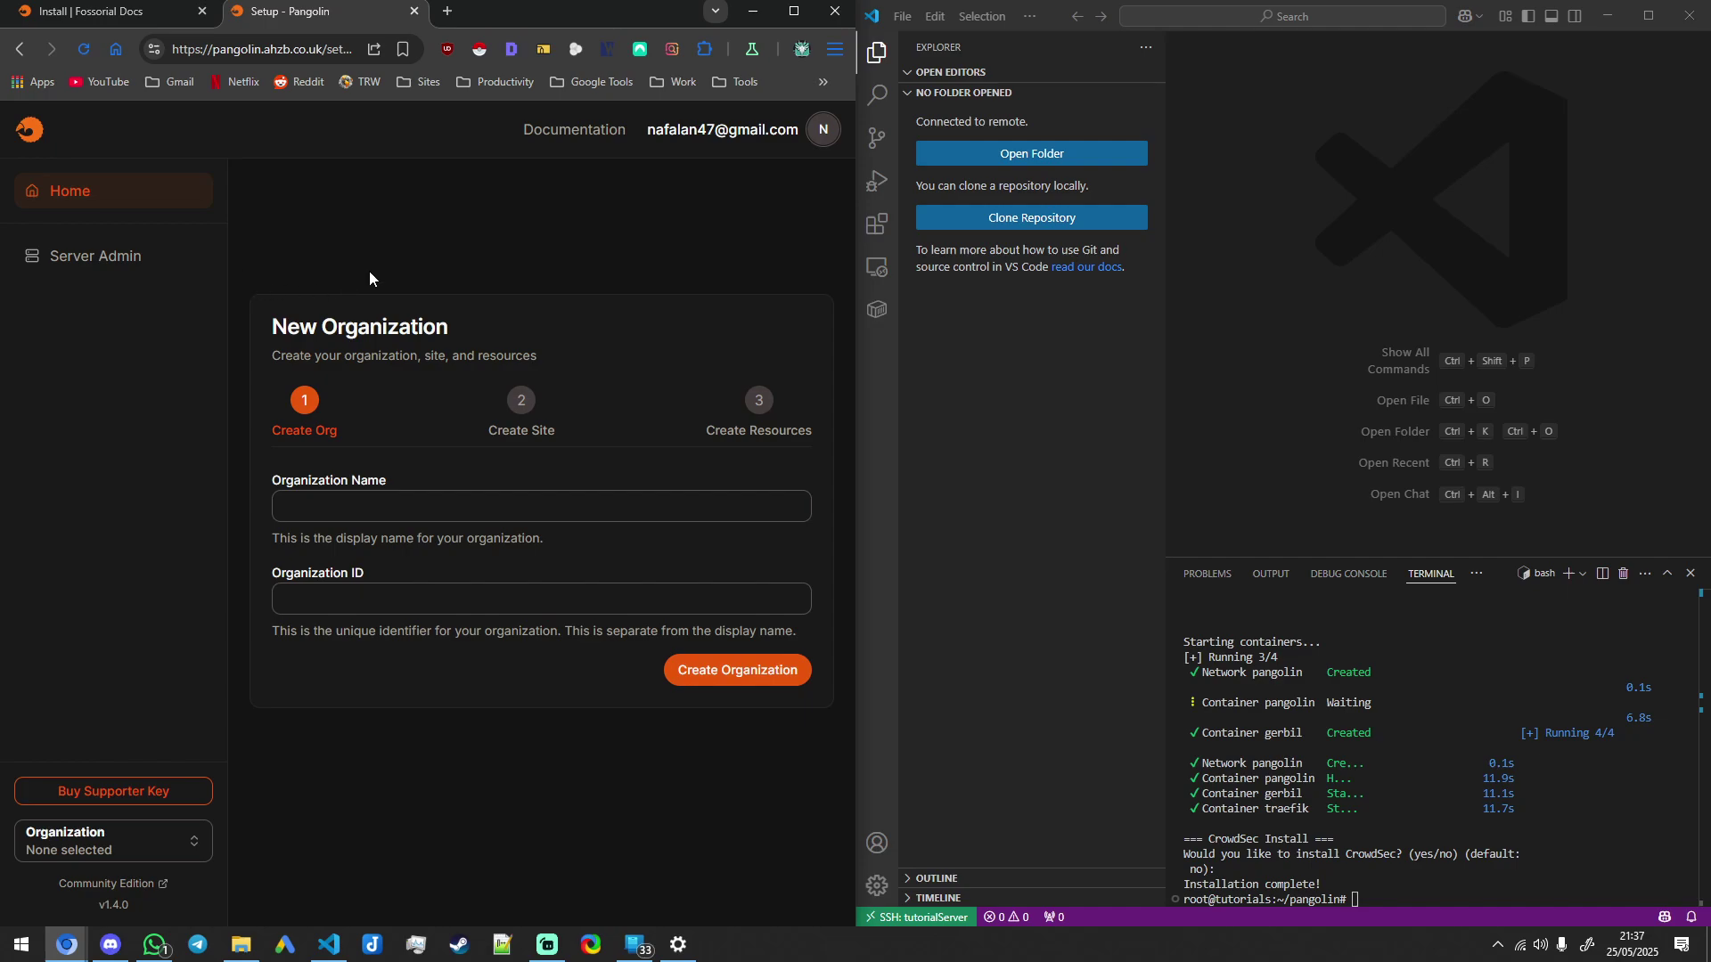
Step: Create an organization named 'ahzb-tutorials'
left_click(412, 496)
type("ahzb-tutorials")
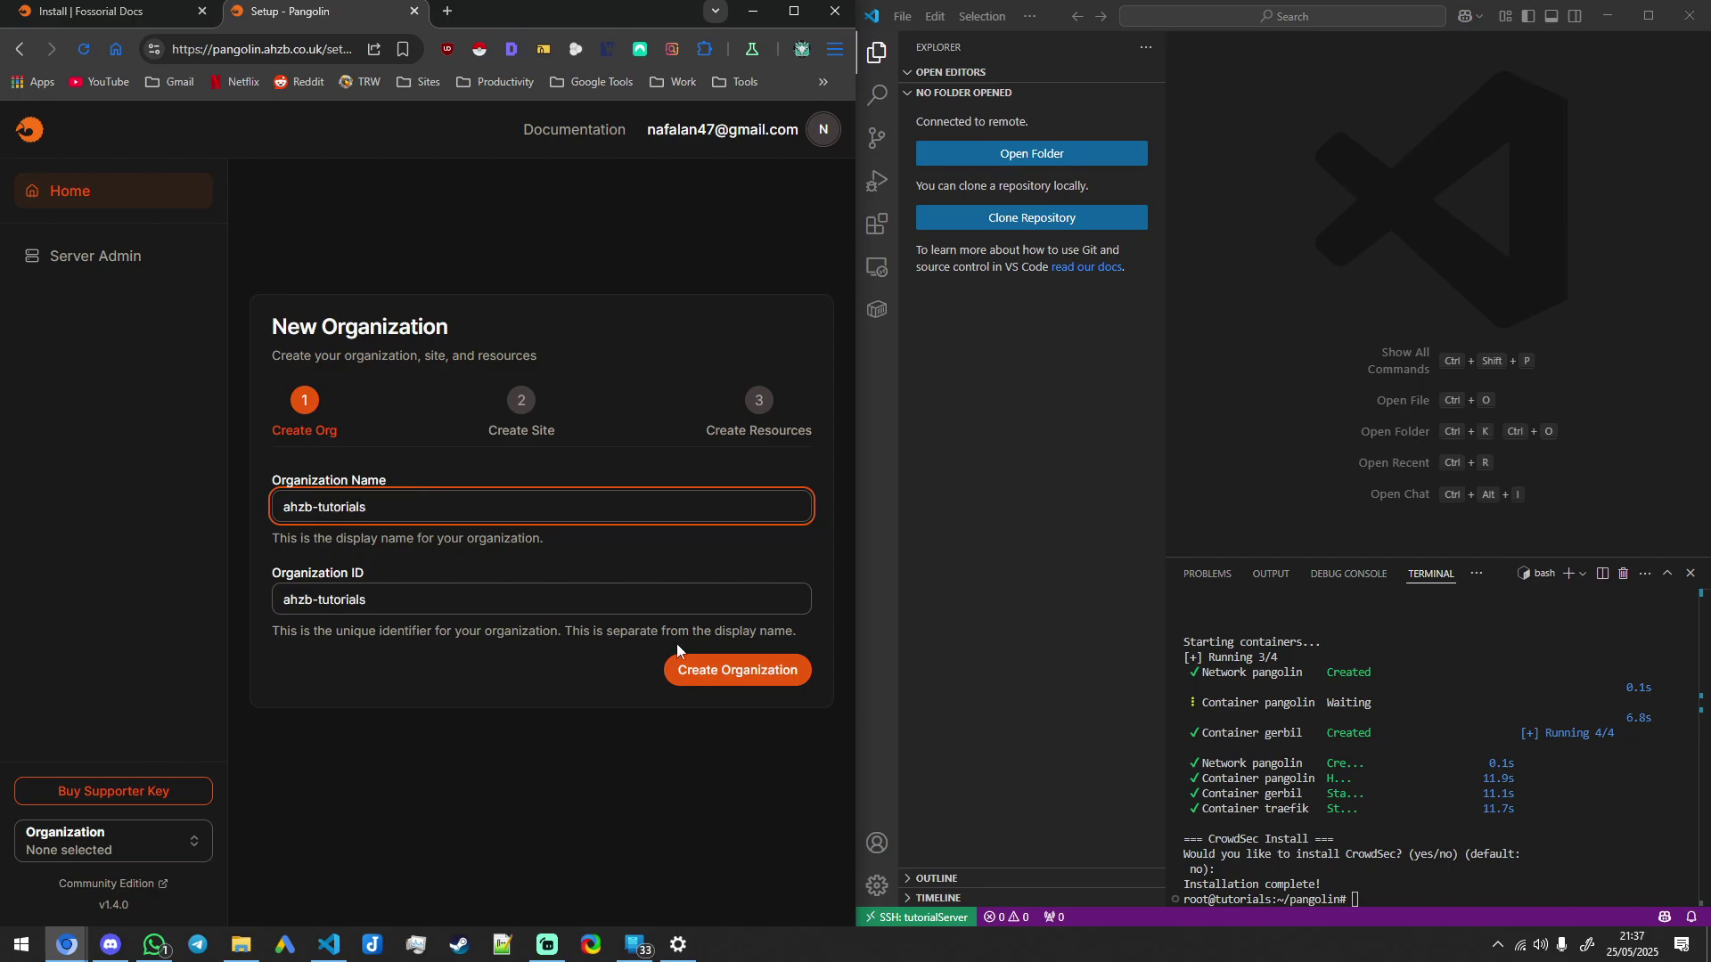
left_click(732, 669)
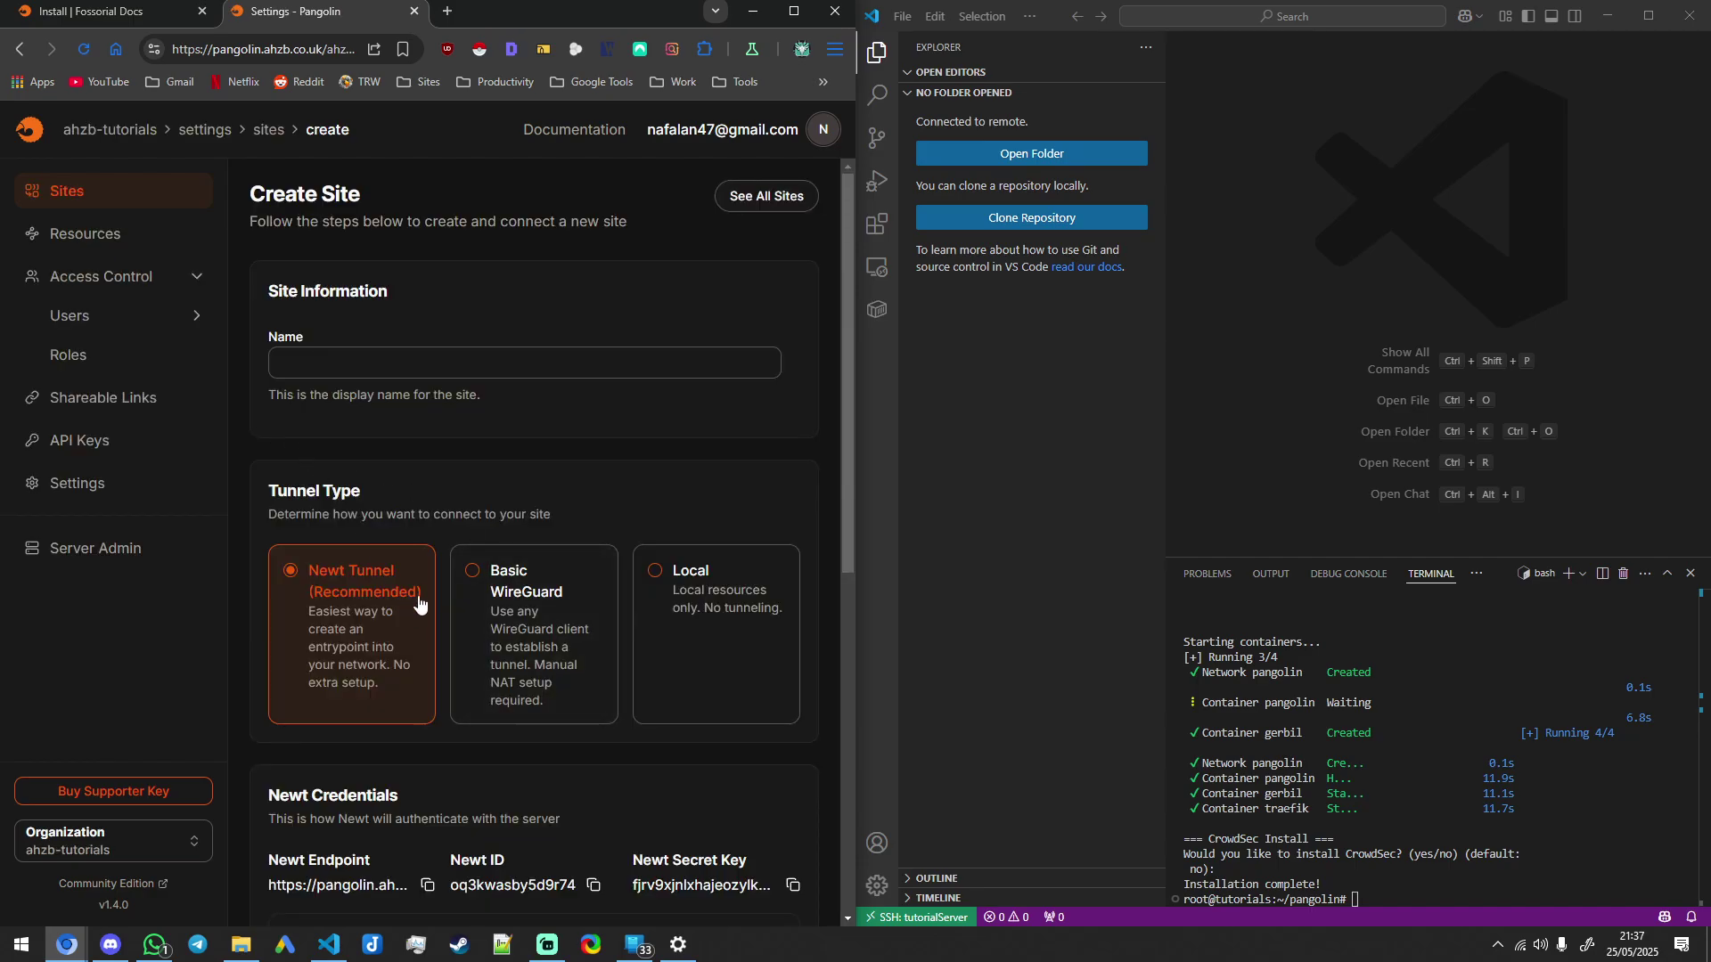
Step: Maximize the browser, review the Newt Docker install commands, then choose the Local tunnel type
left_click(788, 14)
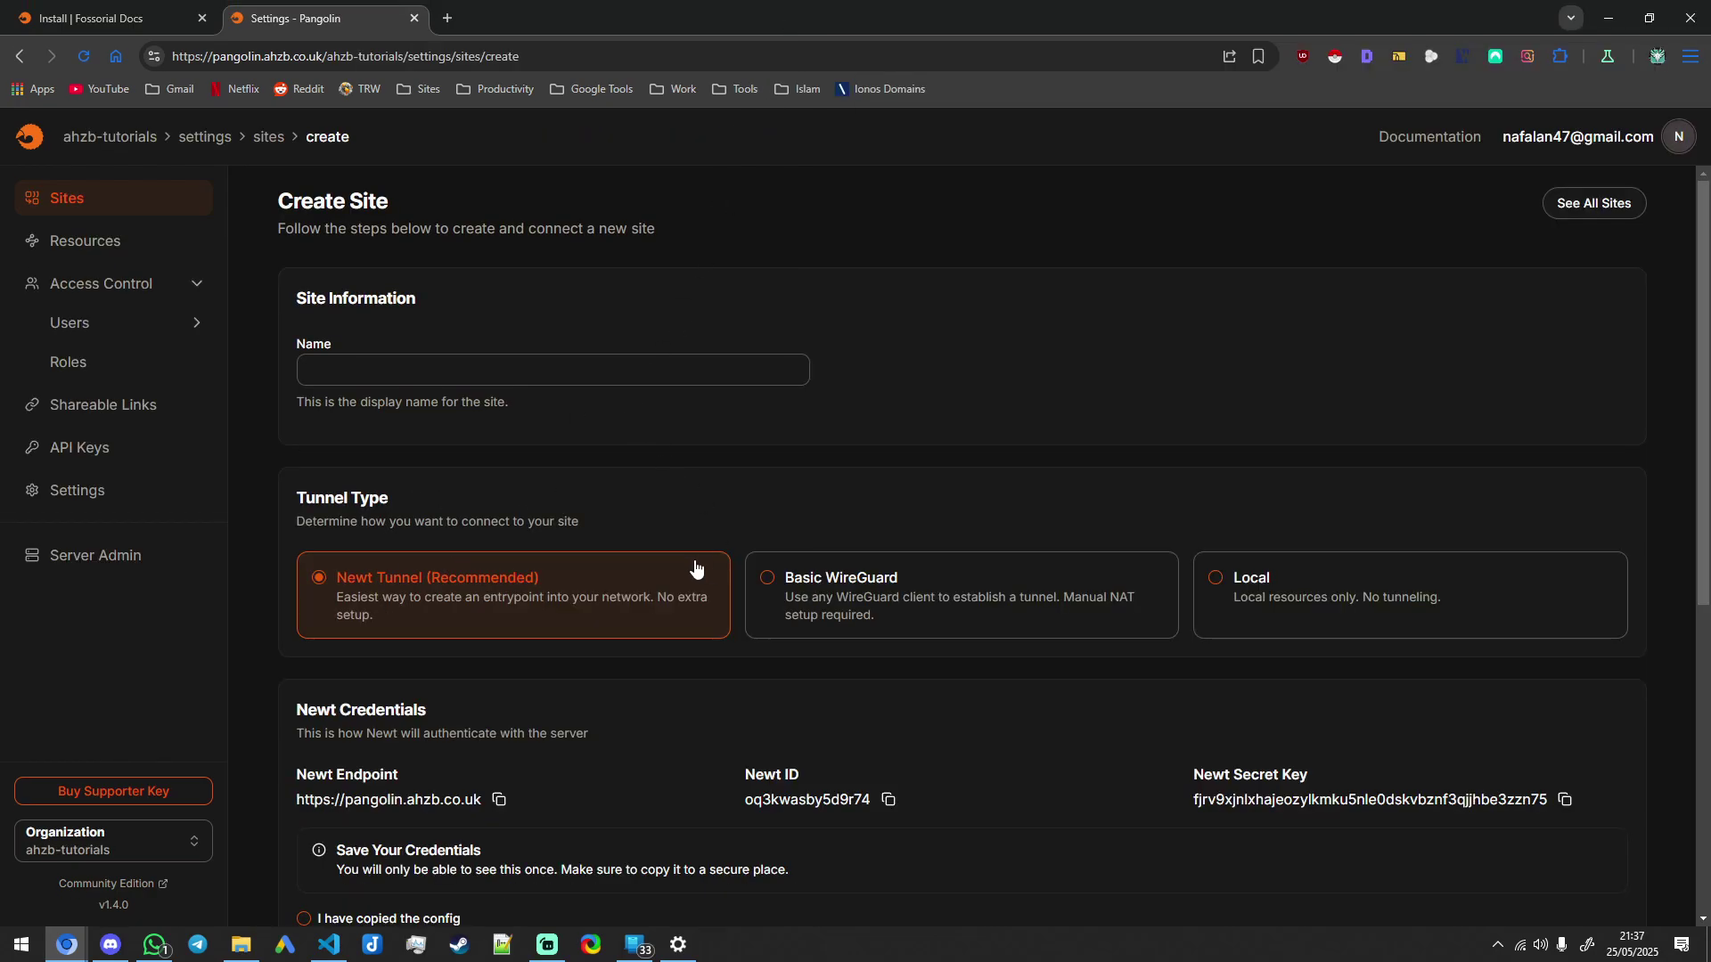
scroll(499, 597, "down", 1)
left_click(421, 286)
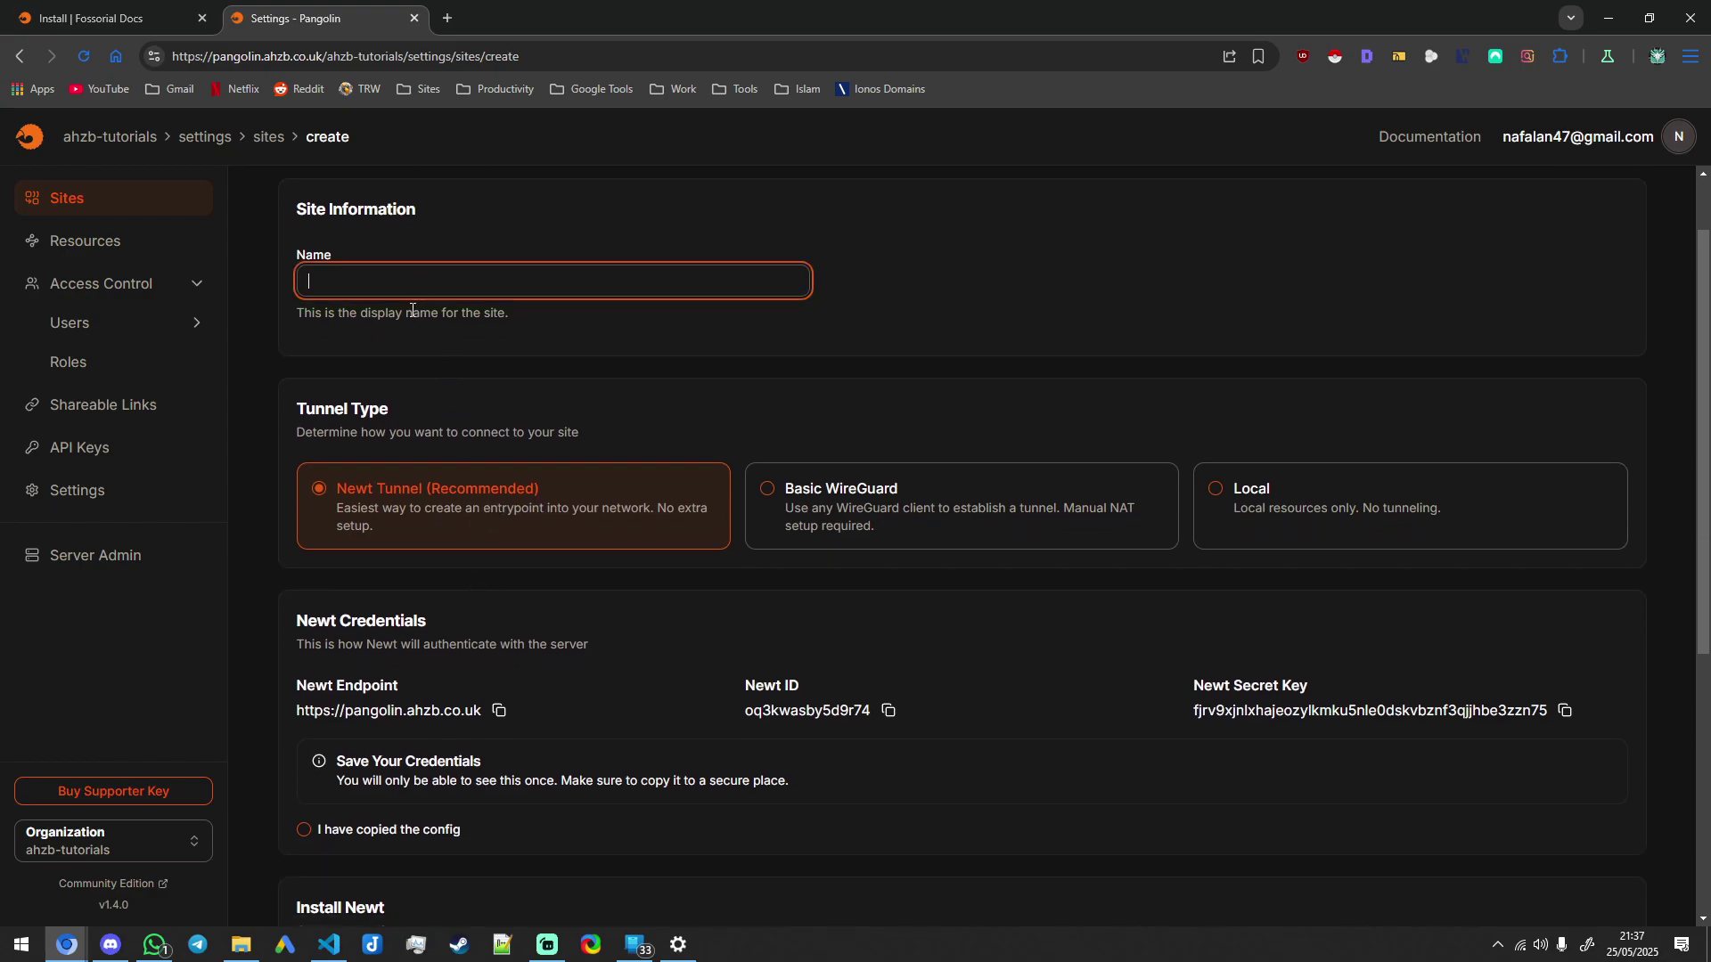
scroll(413, 309, "up", 1)
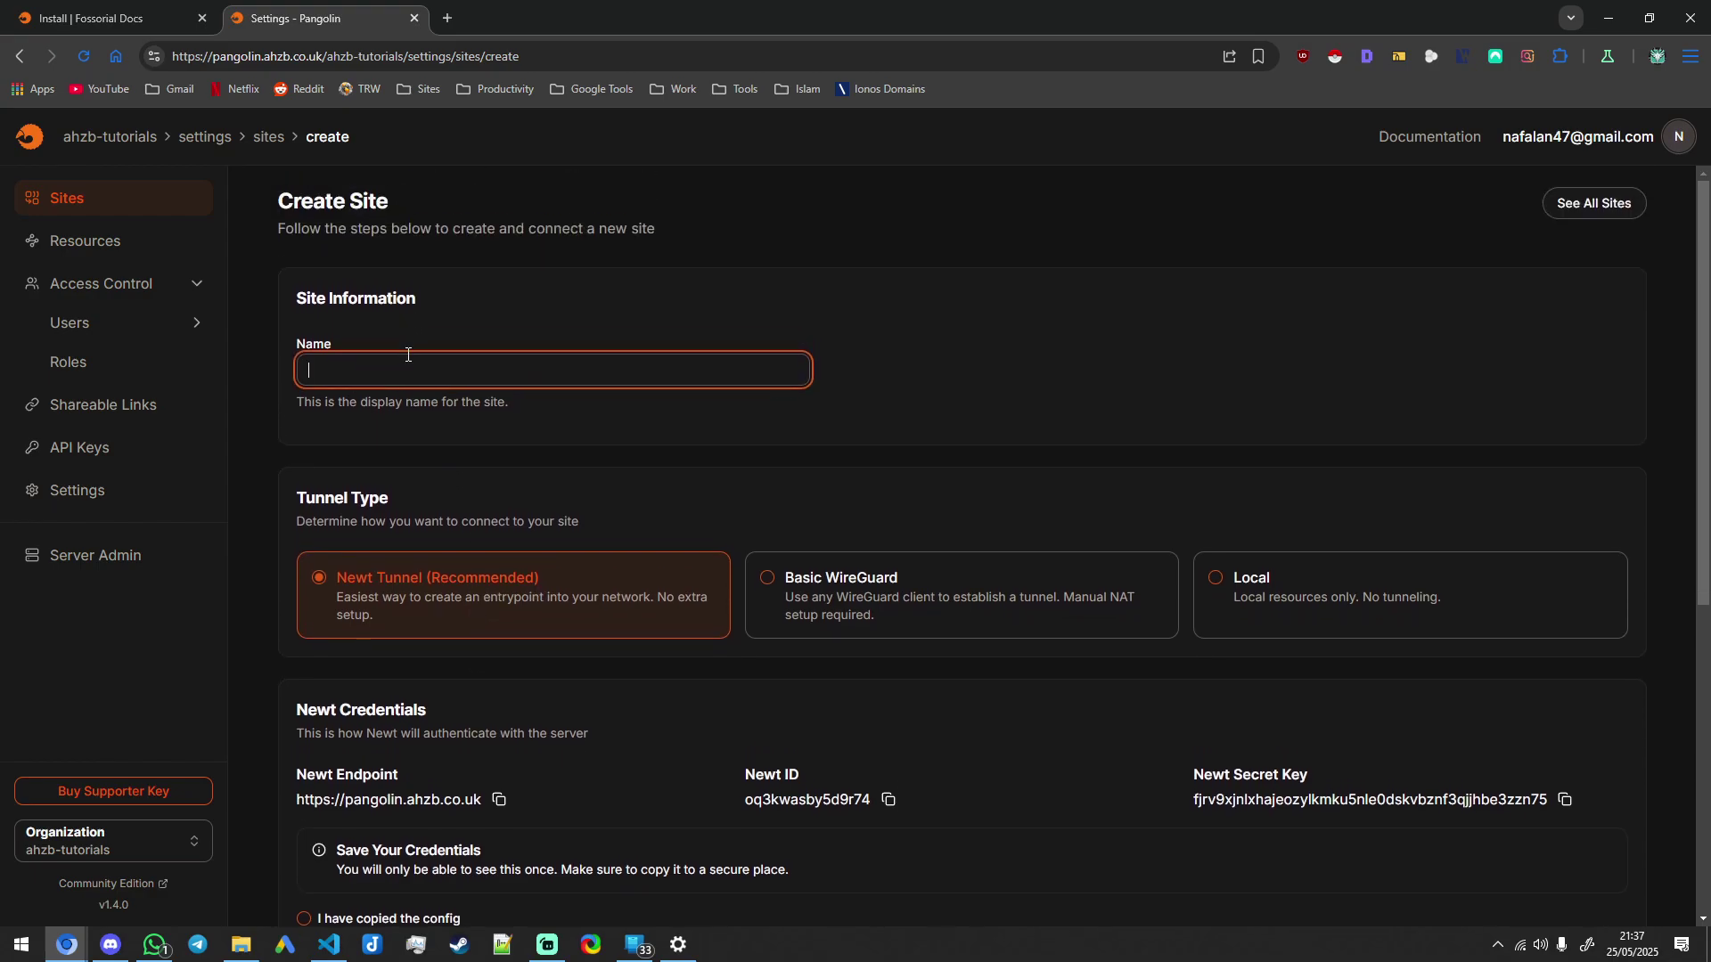
scroll(565, 496, "down", 6)
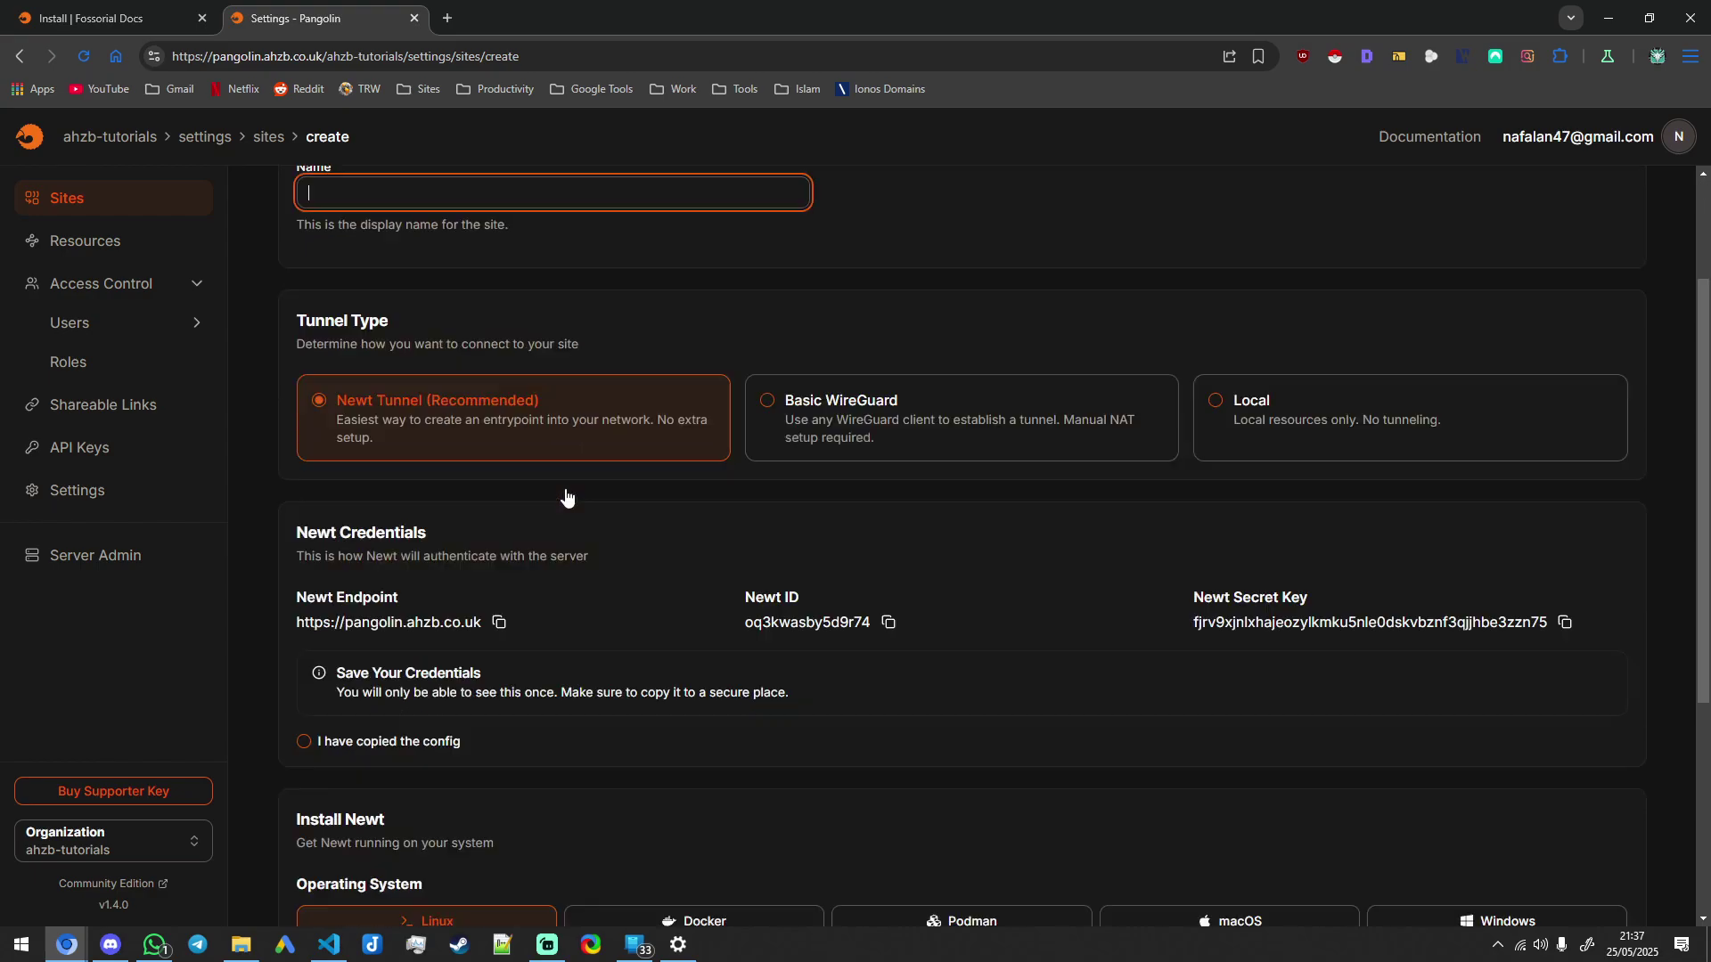
left_click(701, 564)
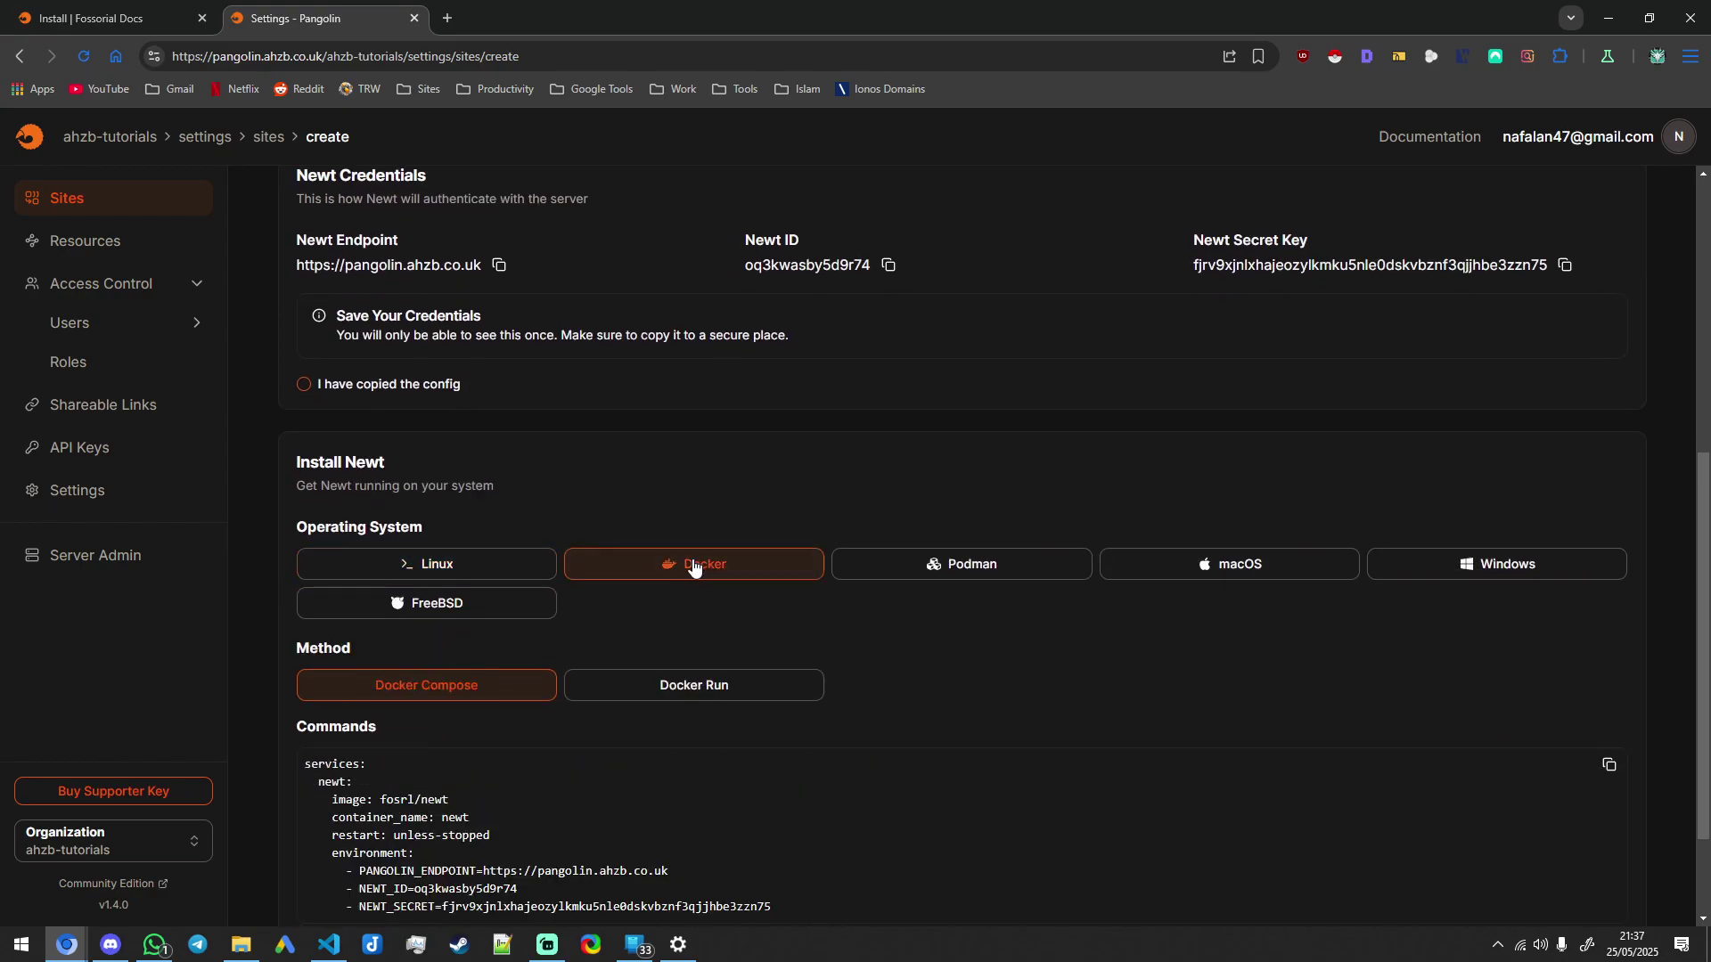
scroll(582, 554, "up", 3)
left_click(1301, 335)
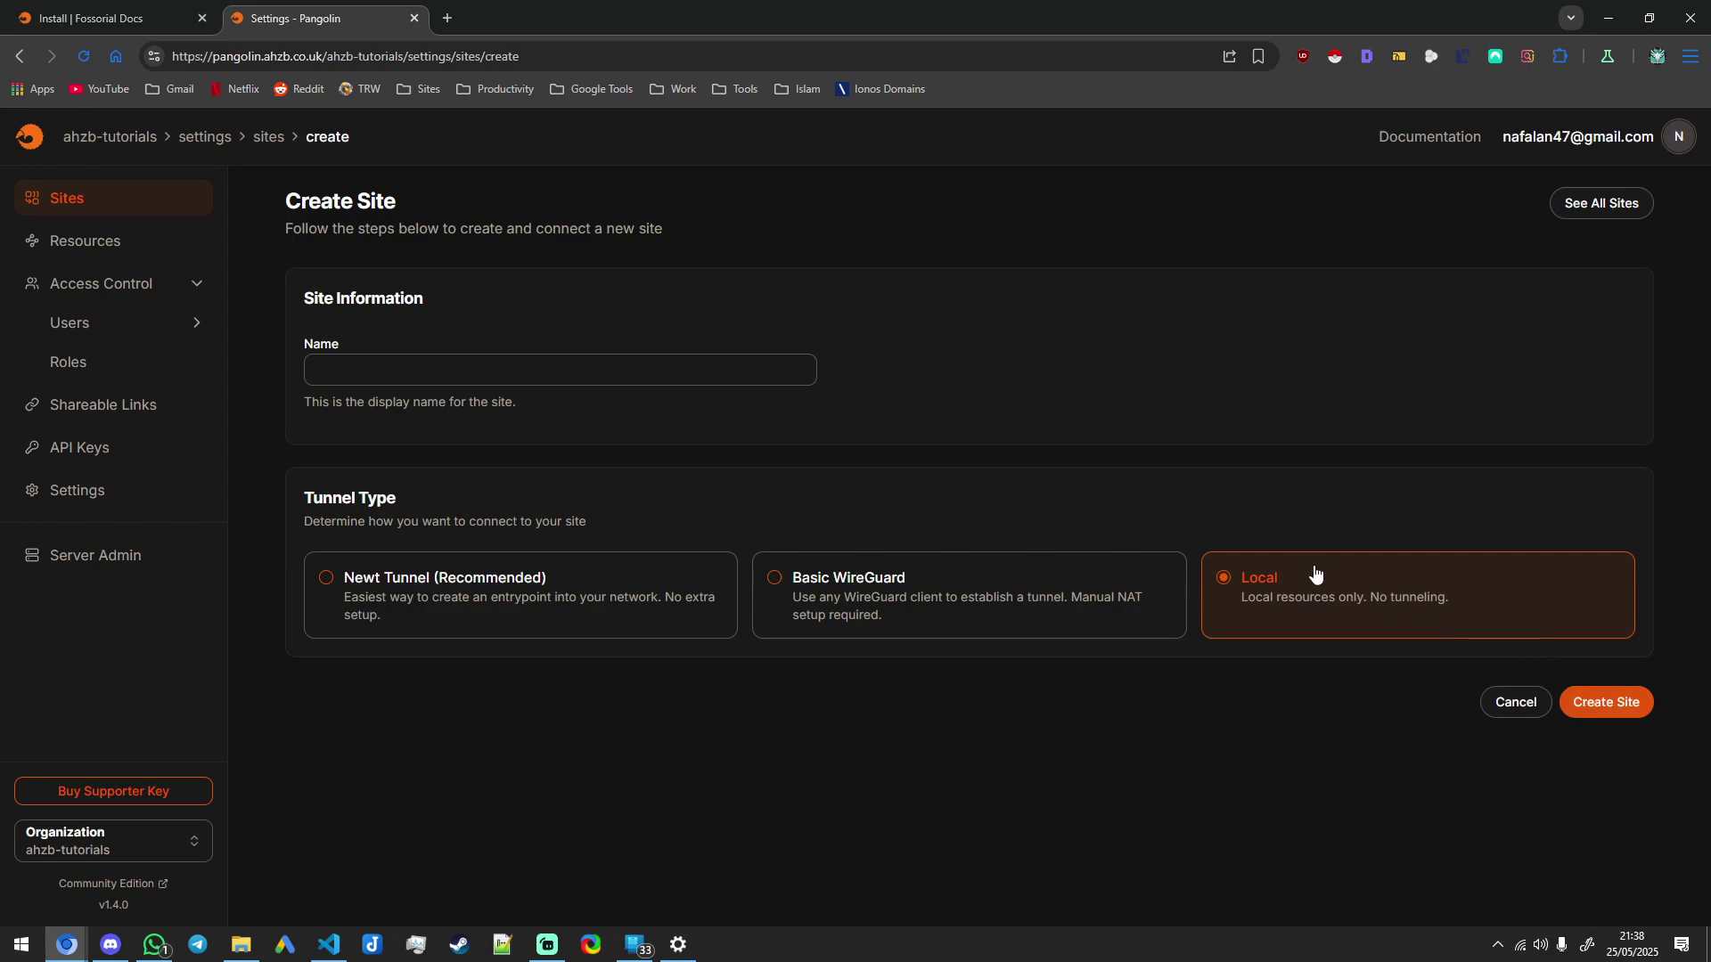
Step: Create the Local site 'main-server' and save its general settings
left_click(643, 374)
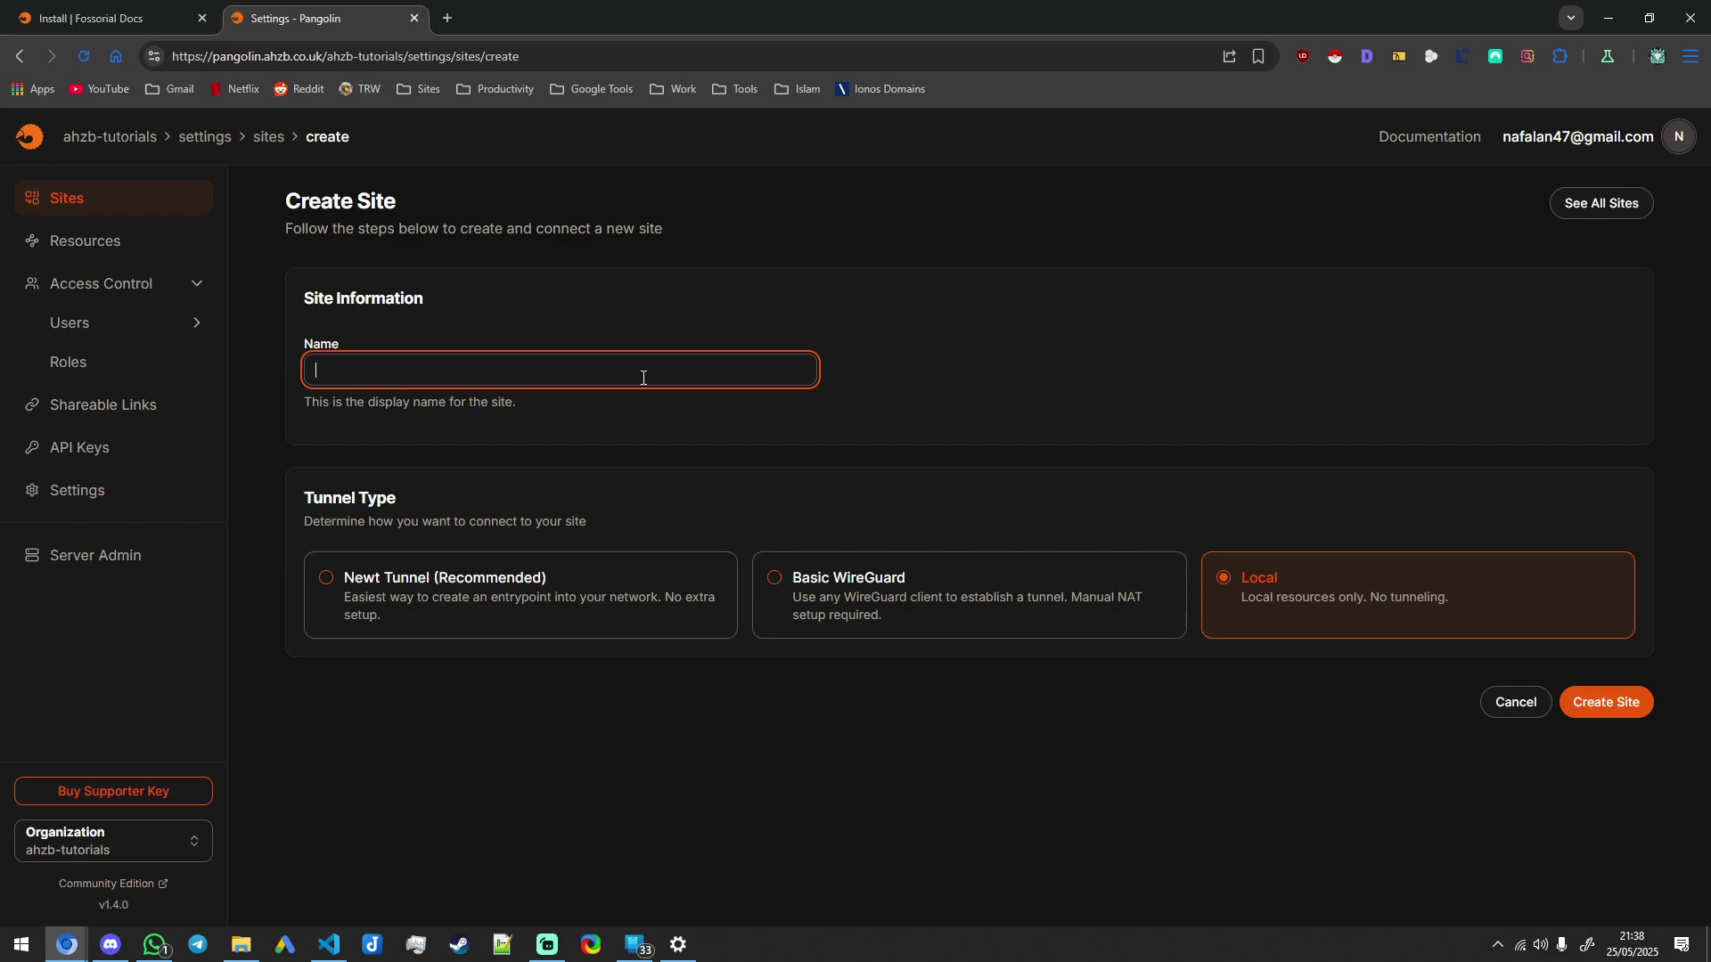
type("main-server")
left_click(1599, 704)
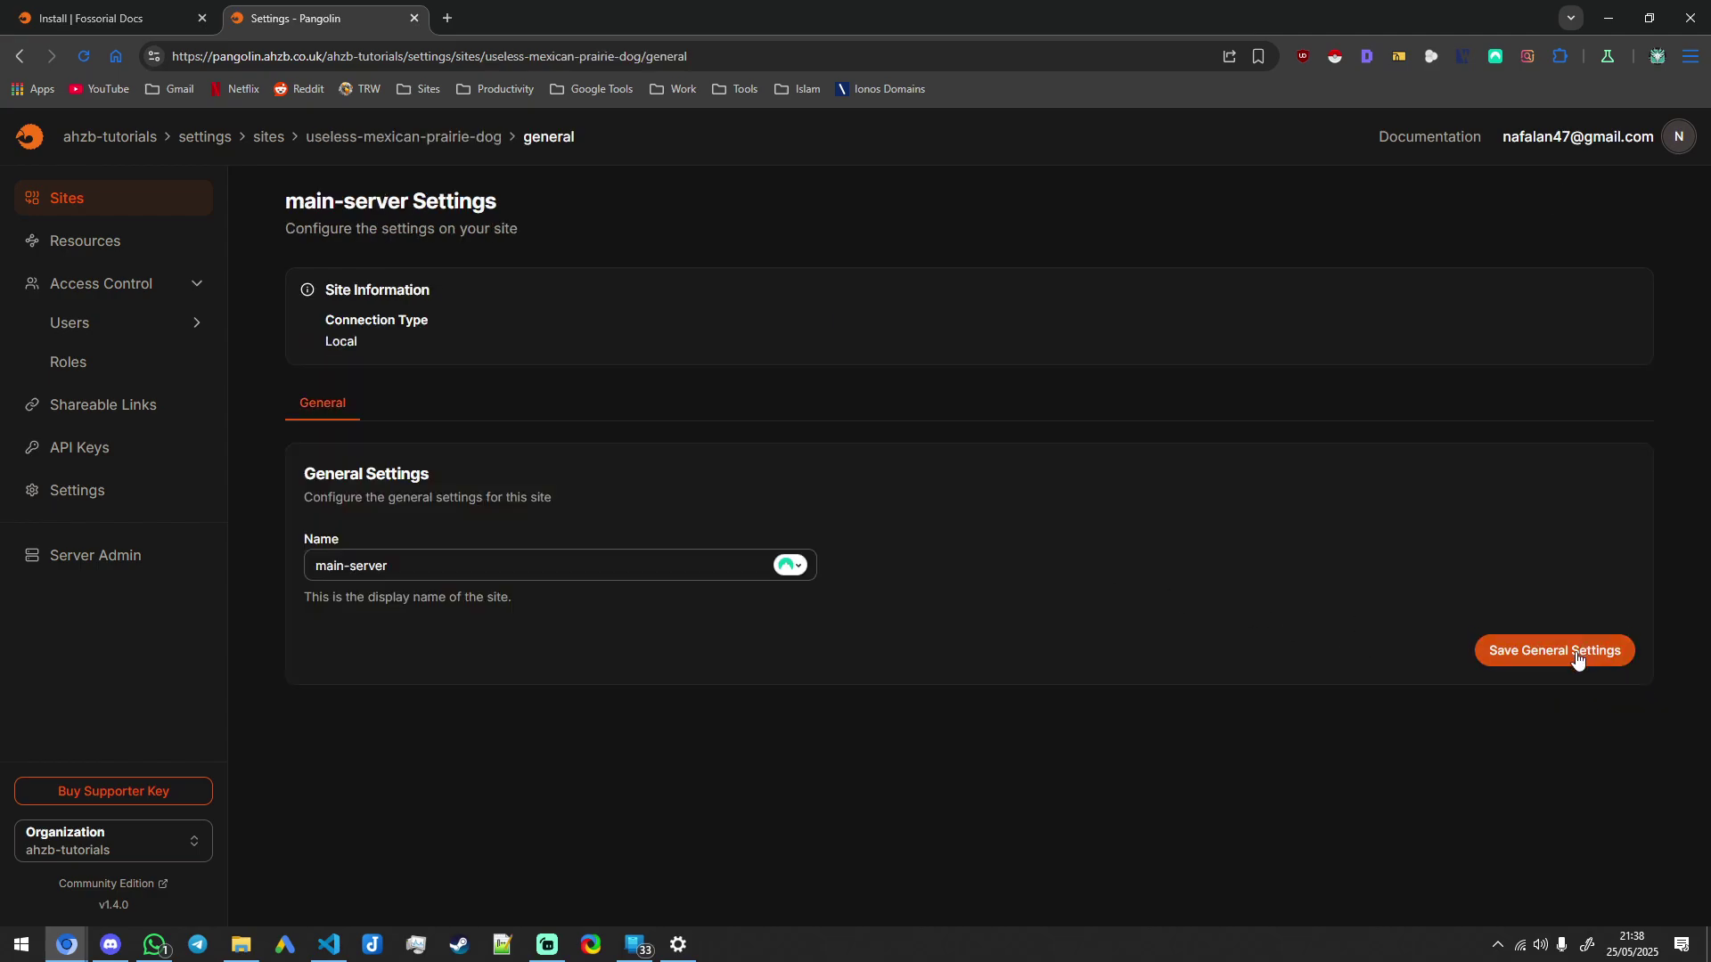
left_click(1577, 658)
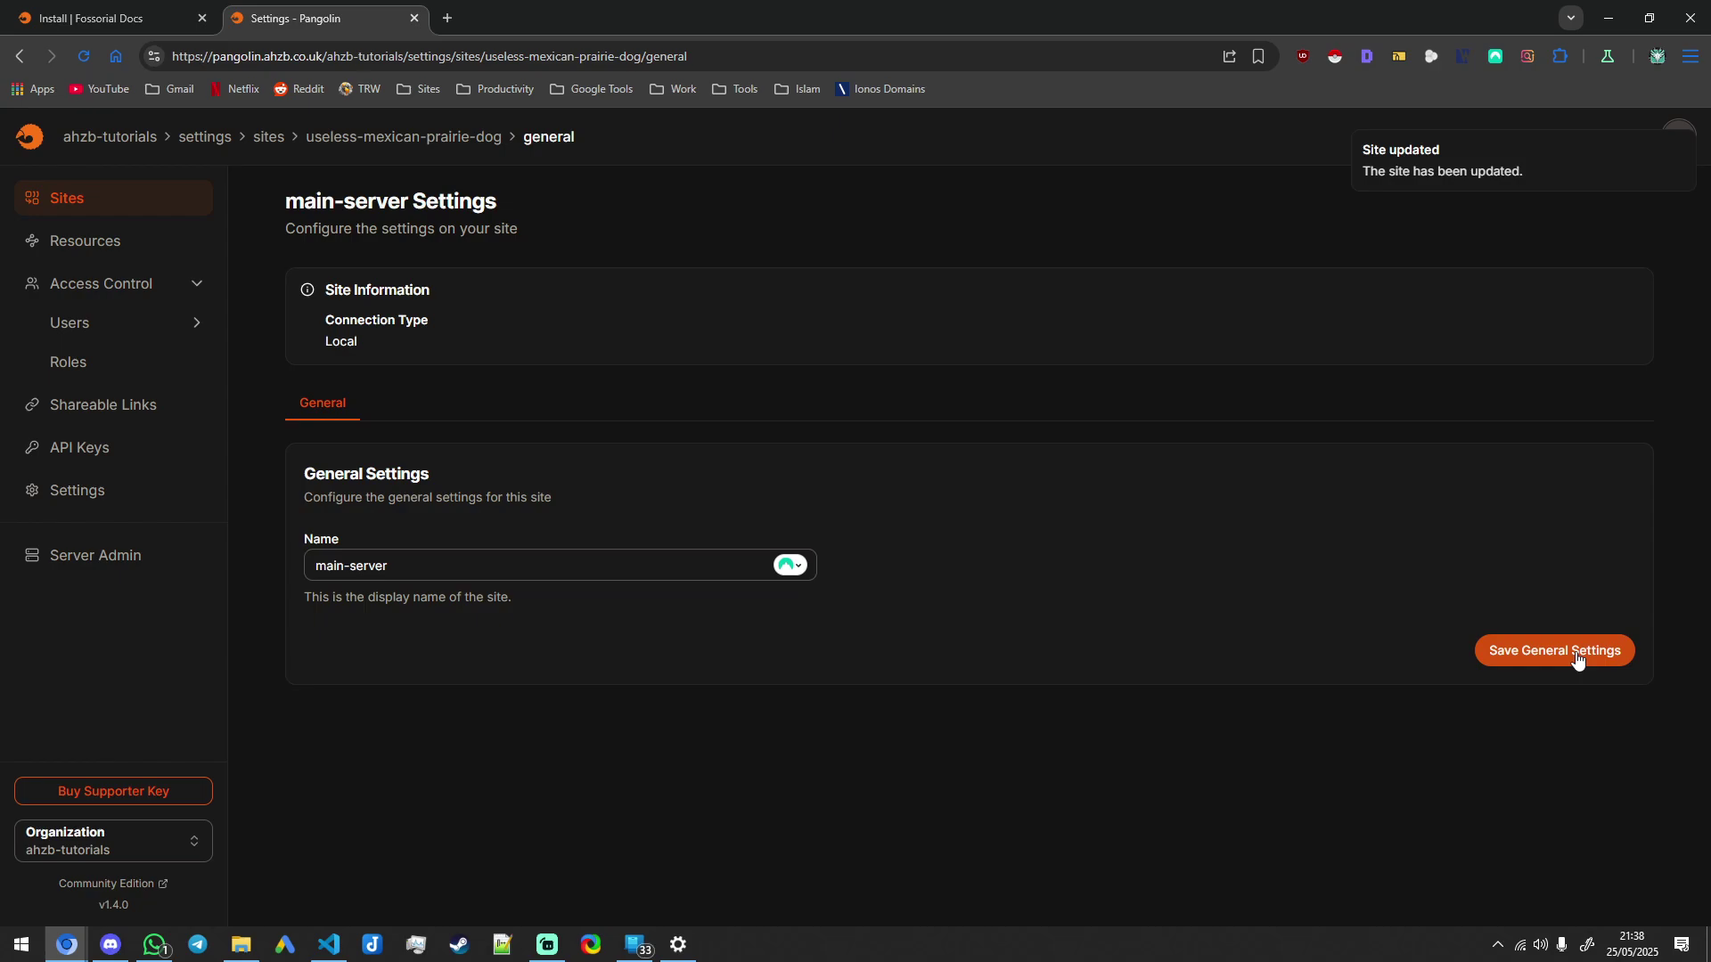
Step: Look over the Add Resource form under Resources without creating anything
left_click(105, 243)
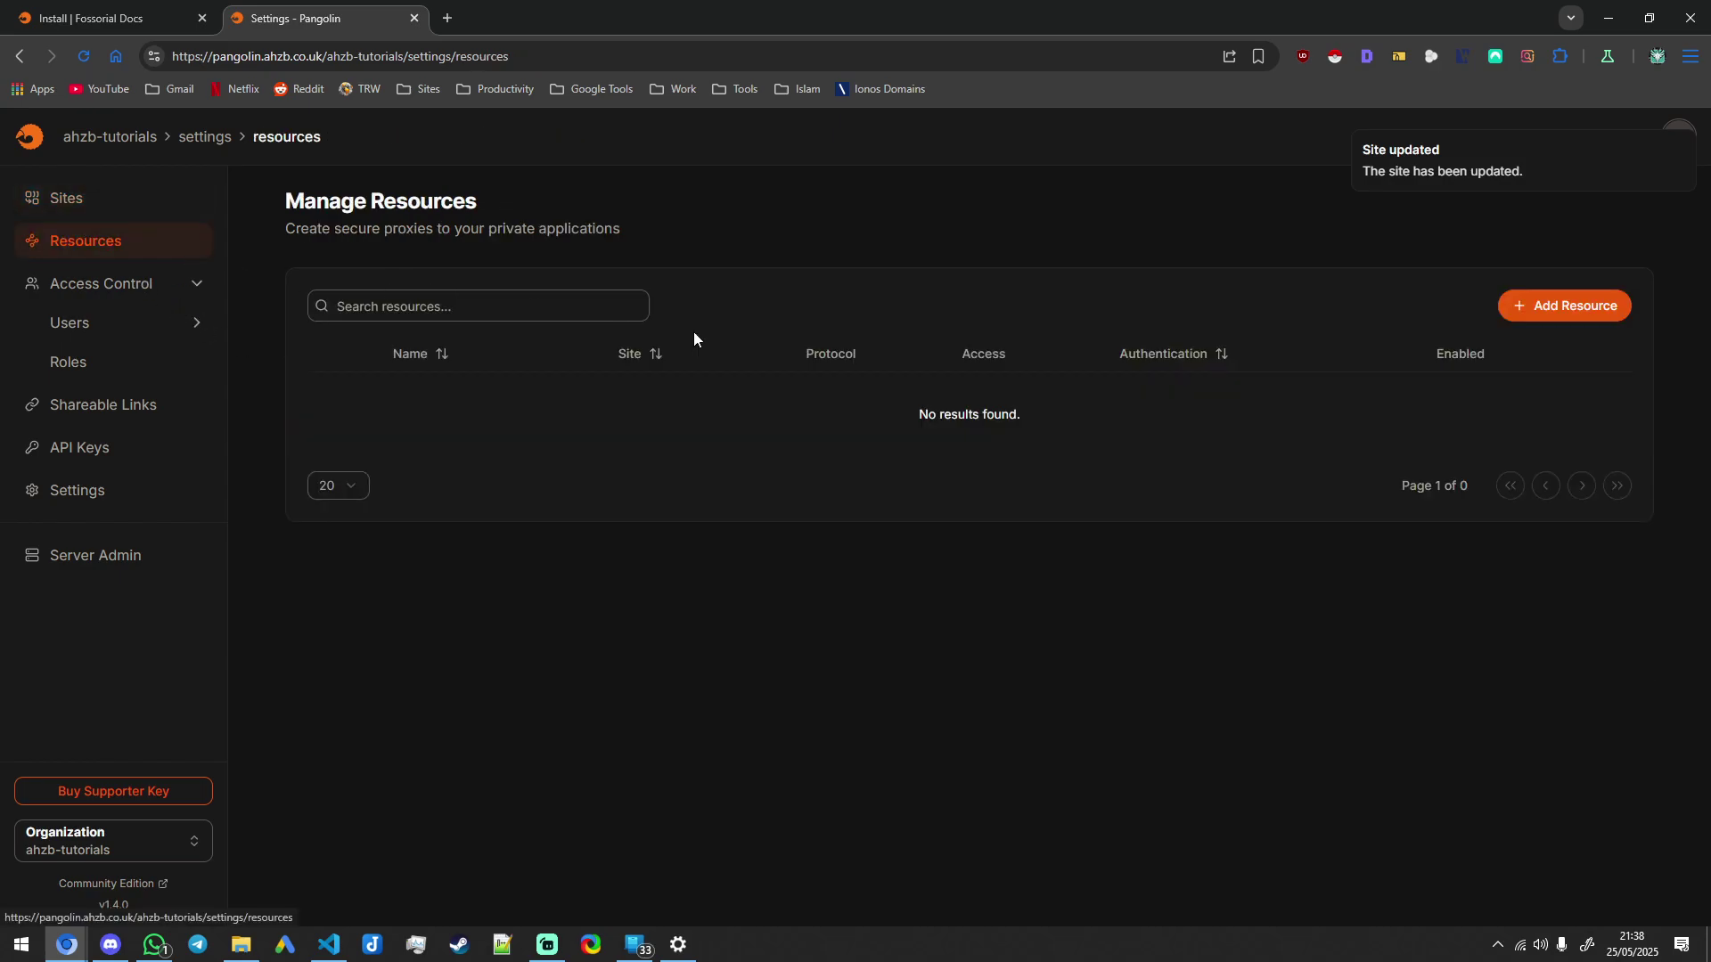
left_click(1574, 303)
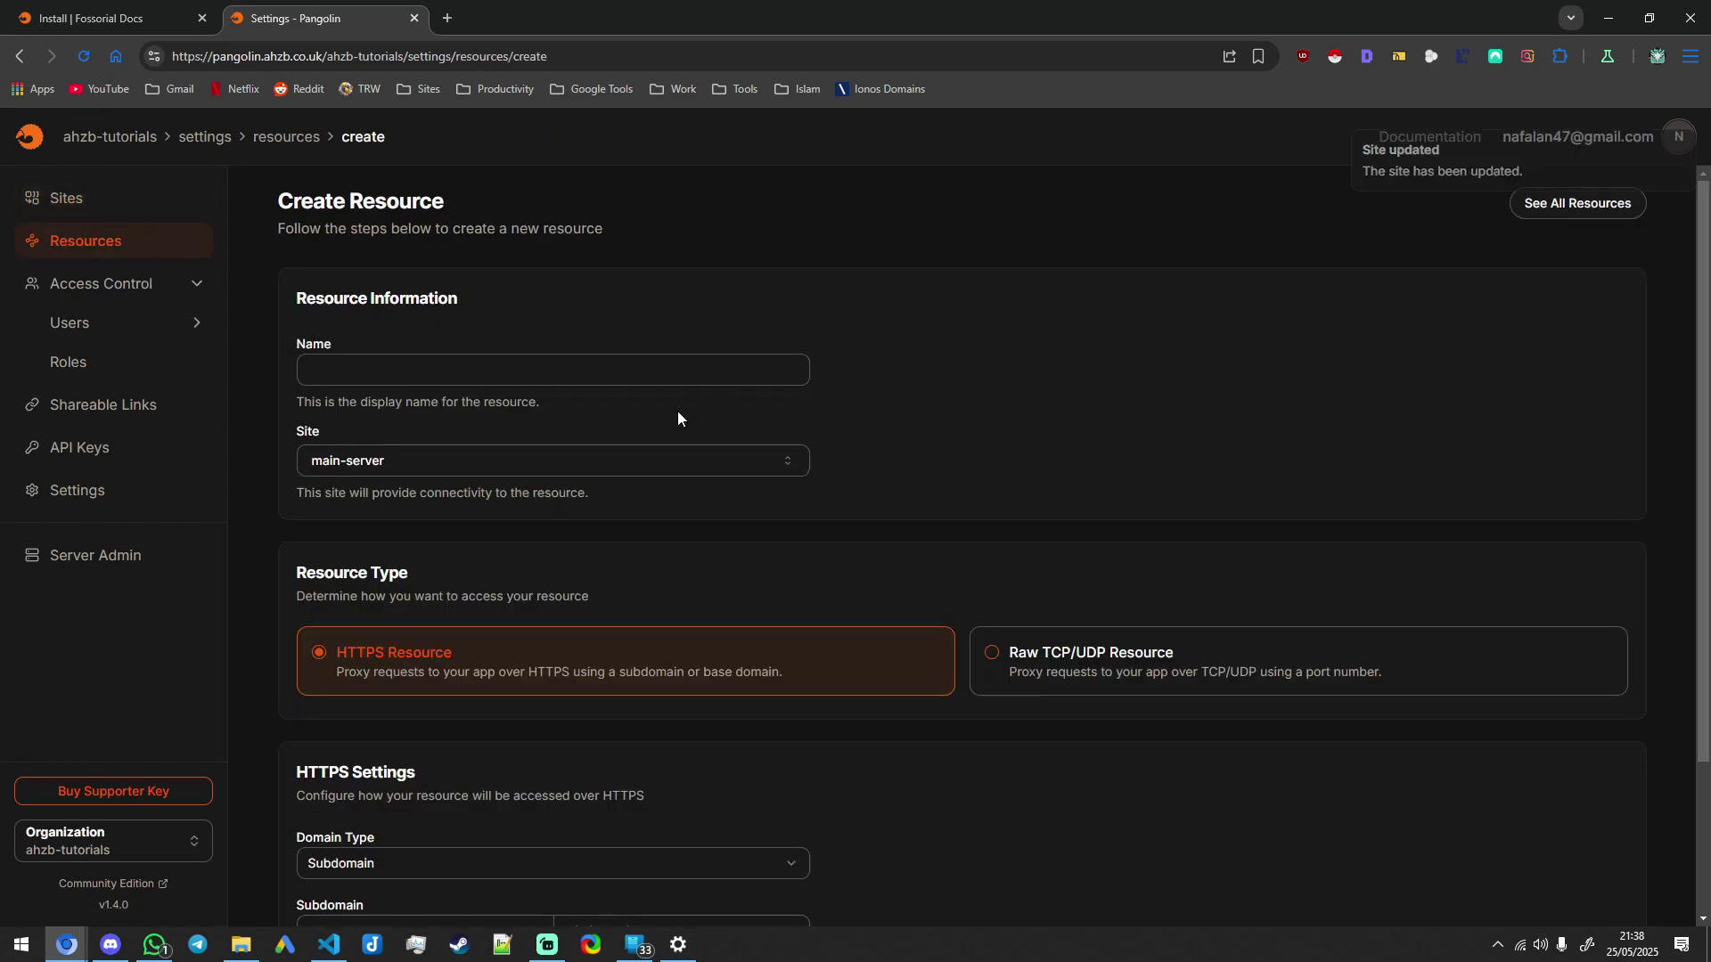
left_click(657, 362)
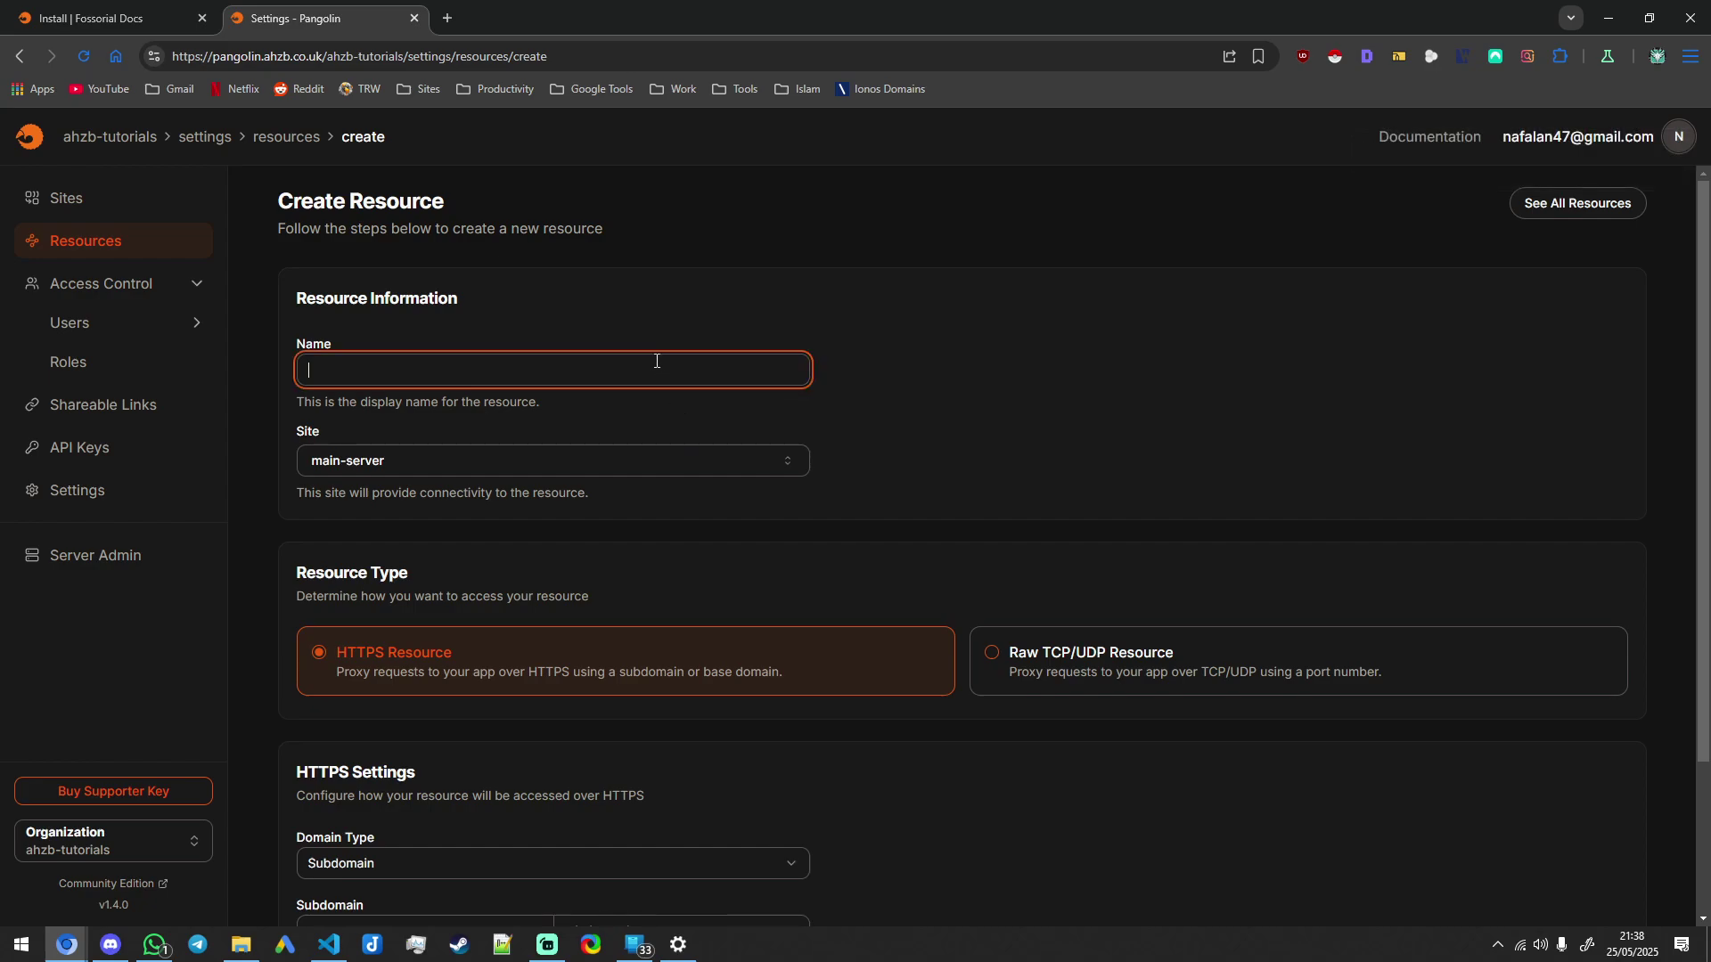
scroll(868, 450, "down", 1)
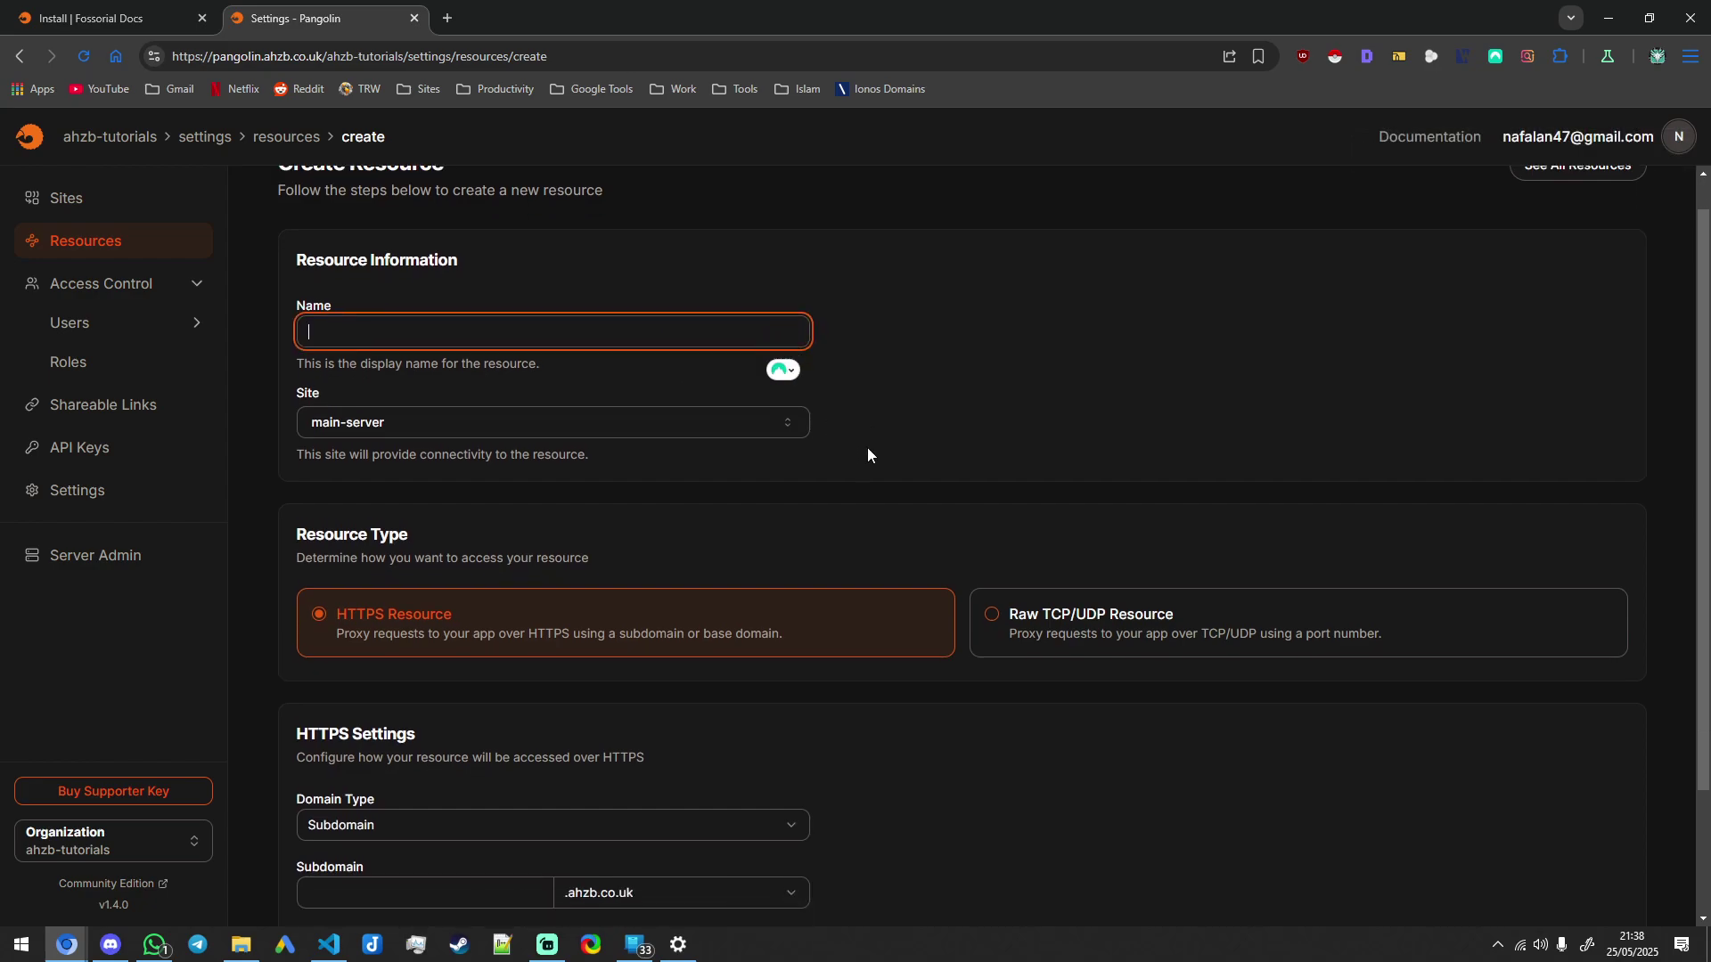
left_click(1028, 424)
scroll(964, 674, "down", 1)
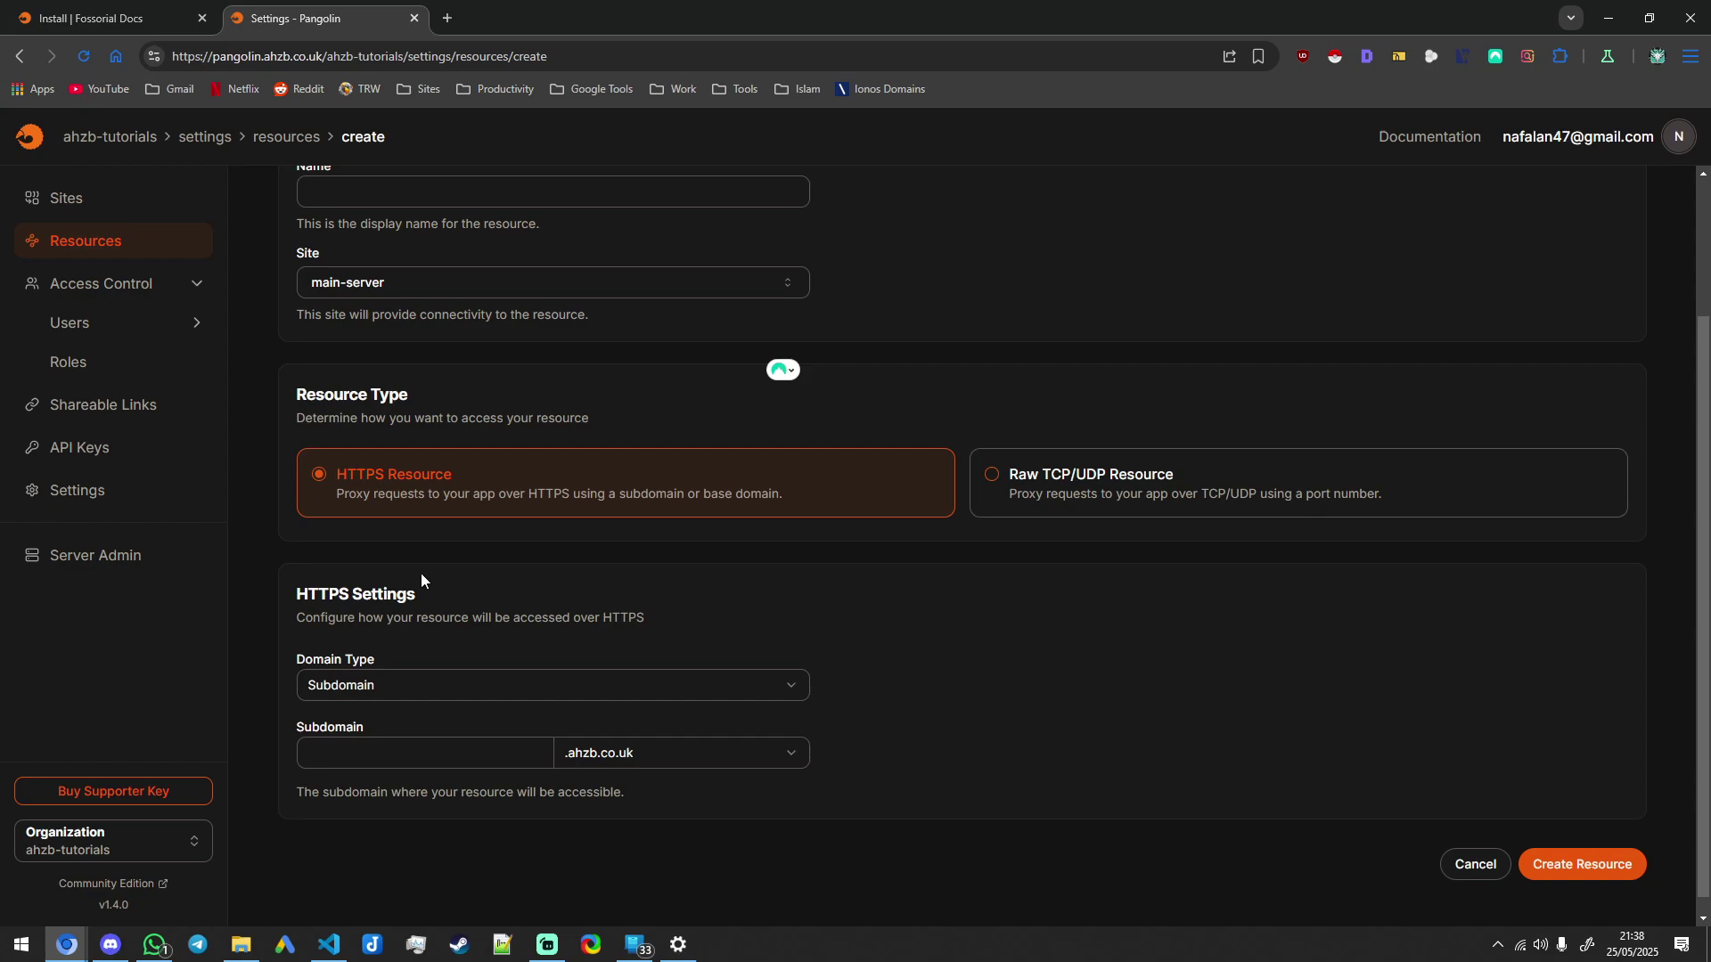
scroll(356, 552, "up", 1)
Step: Check the Users page, then open the Sites list showing main-server as Local
left_click(112, 337)
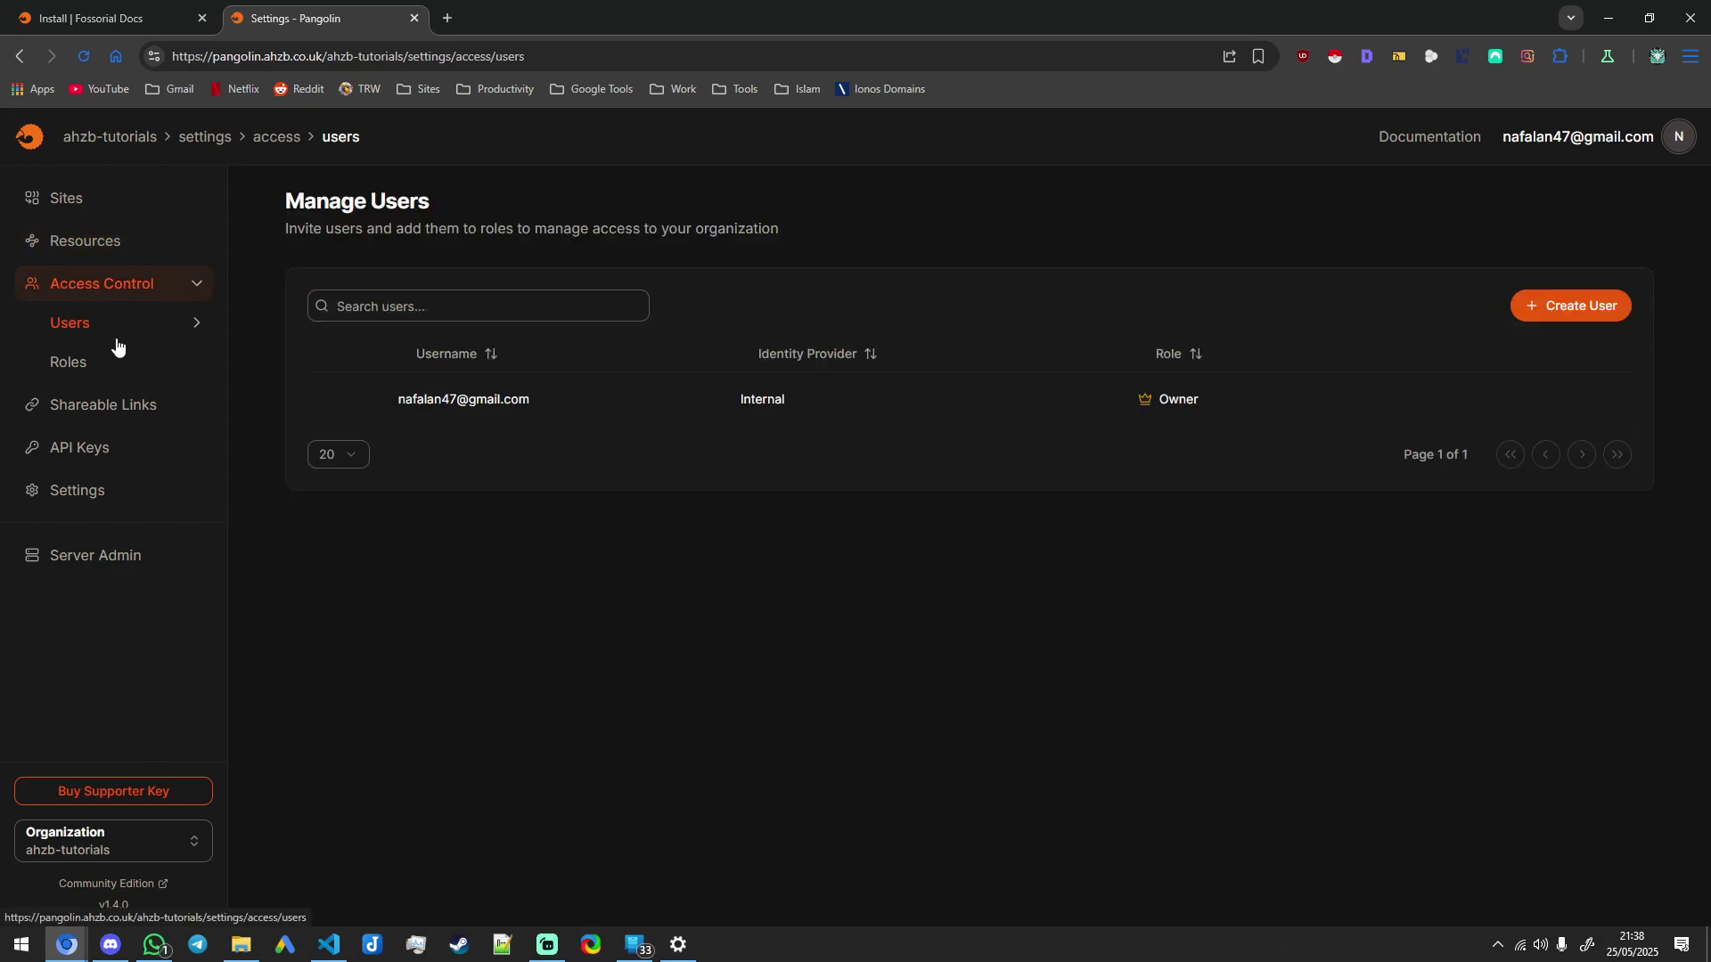
left_click(85, 202)
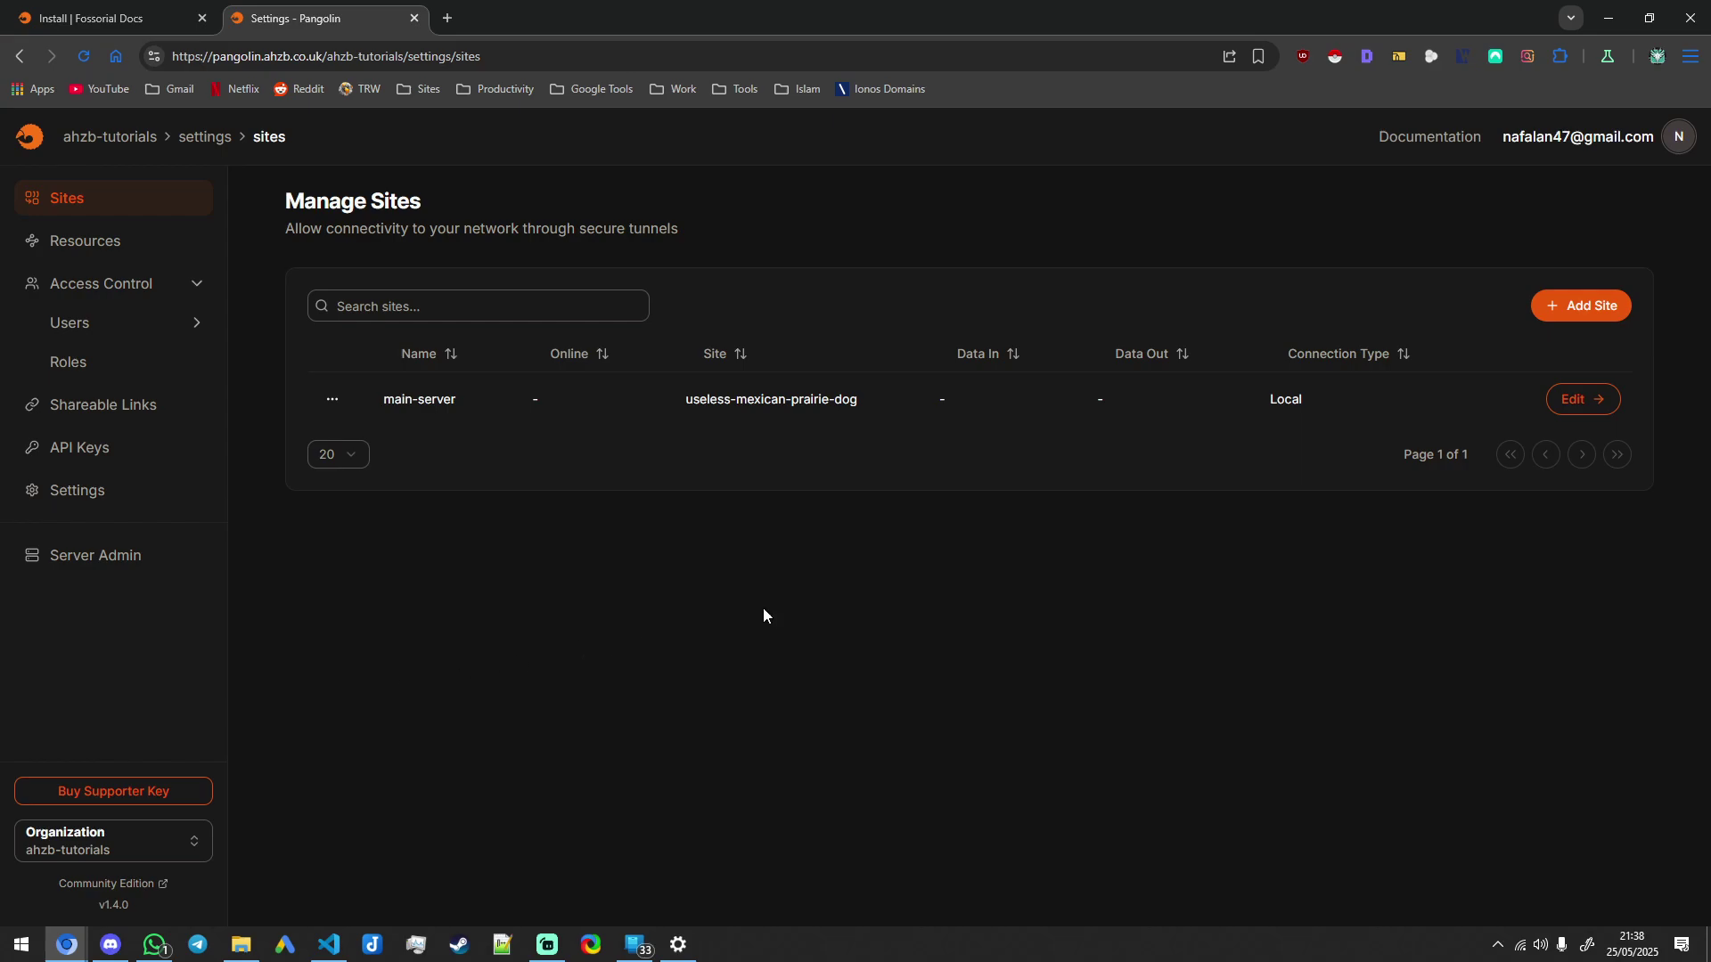
double_click(1094, 575)
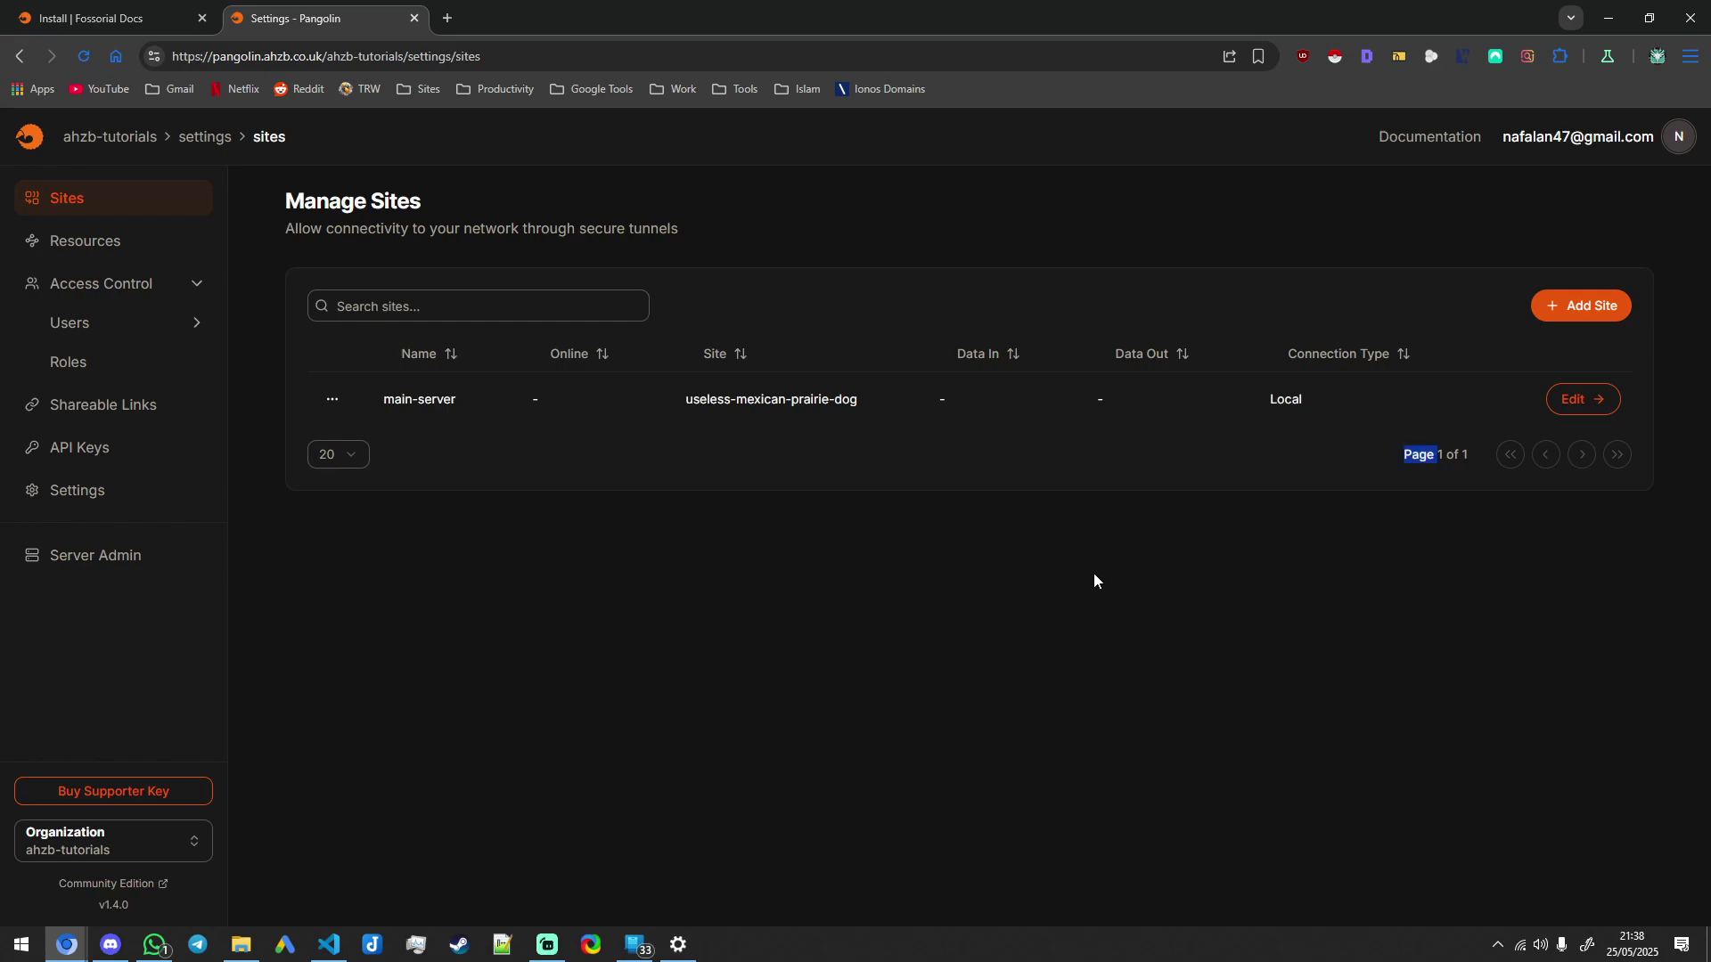
left_click(1003, 566)
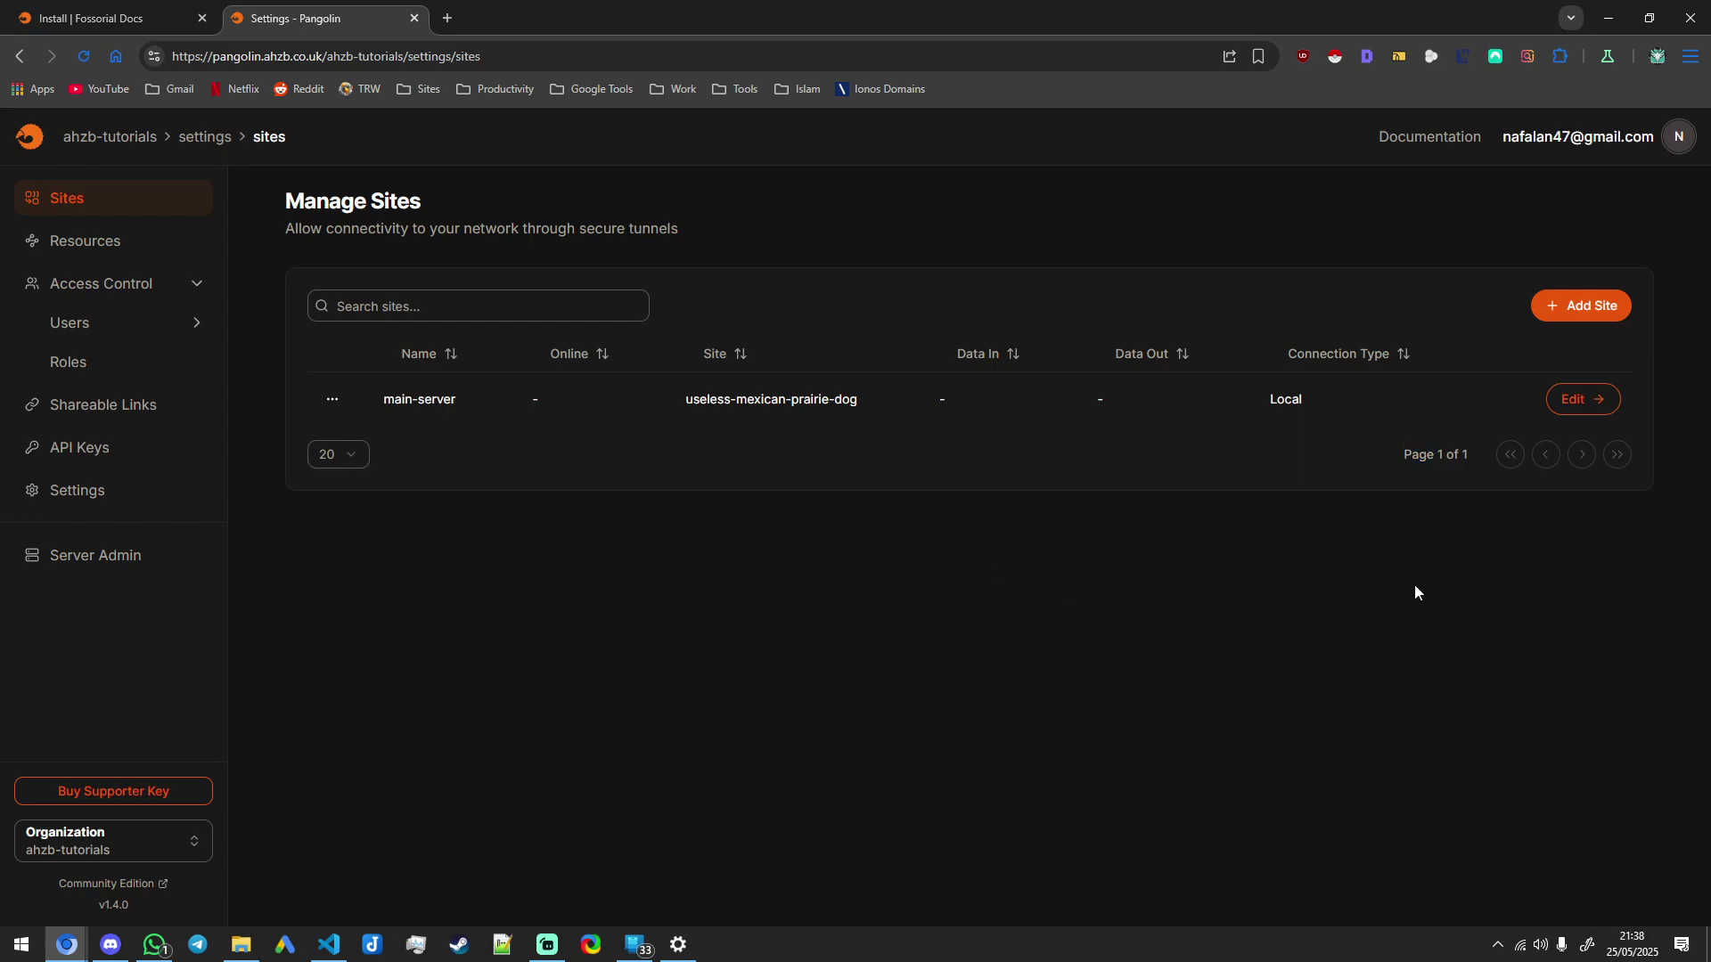